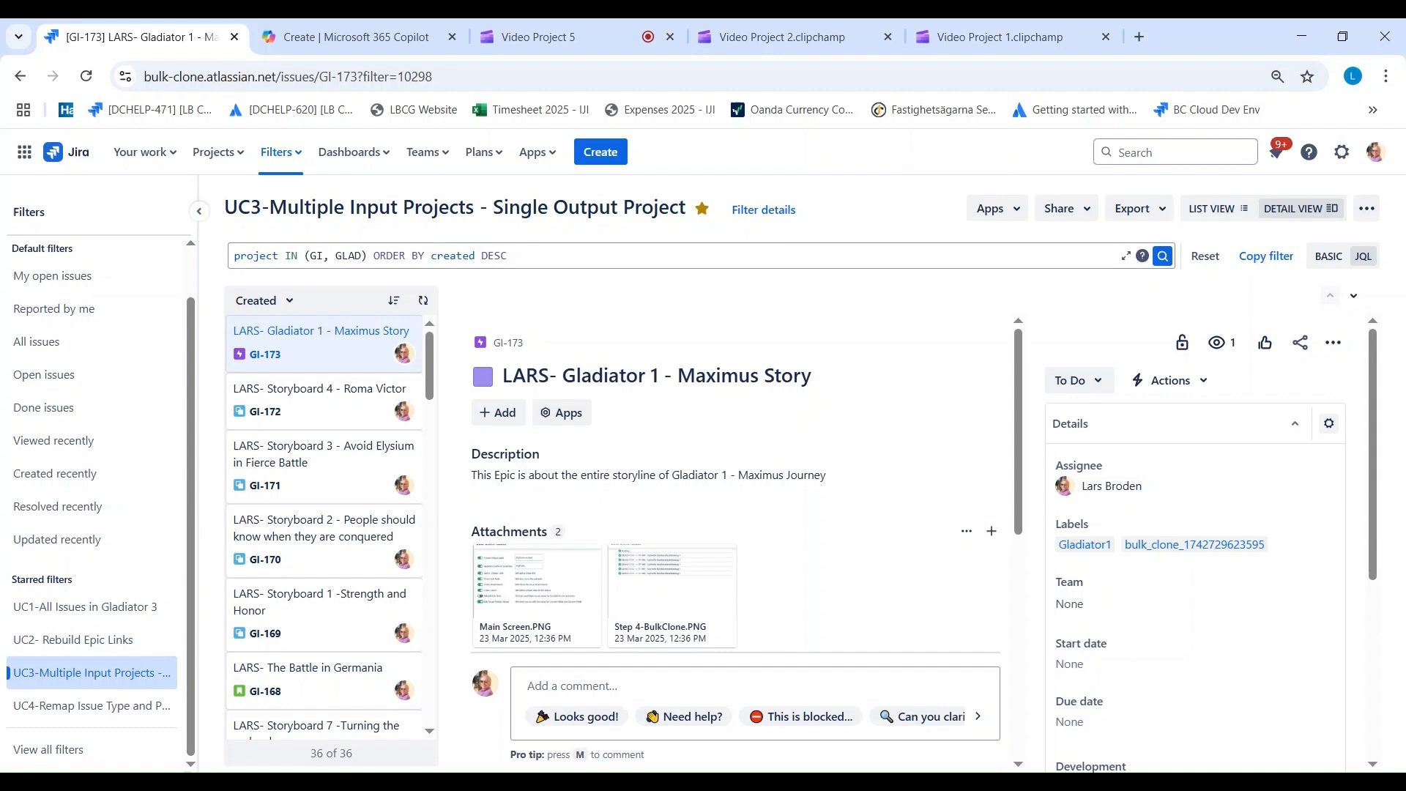
Step: Open the UC3 multiple input projects filter and start the DEV version of Bulk Clone on its results
click(64, 674)
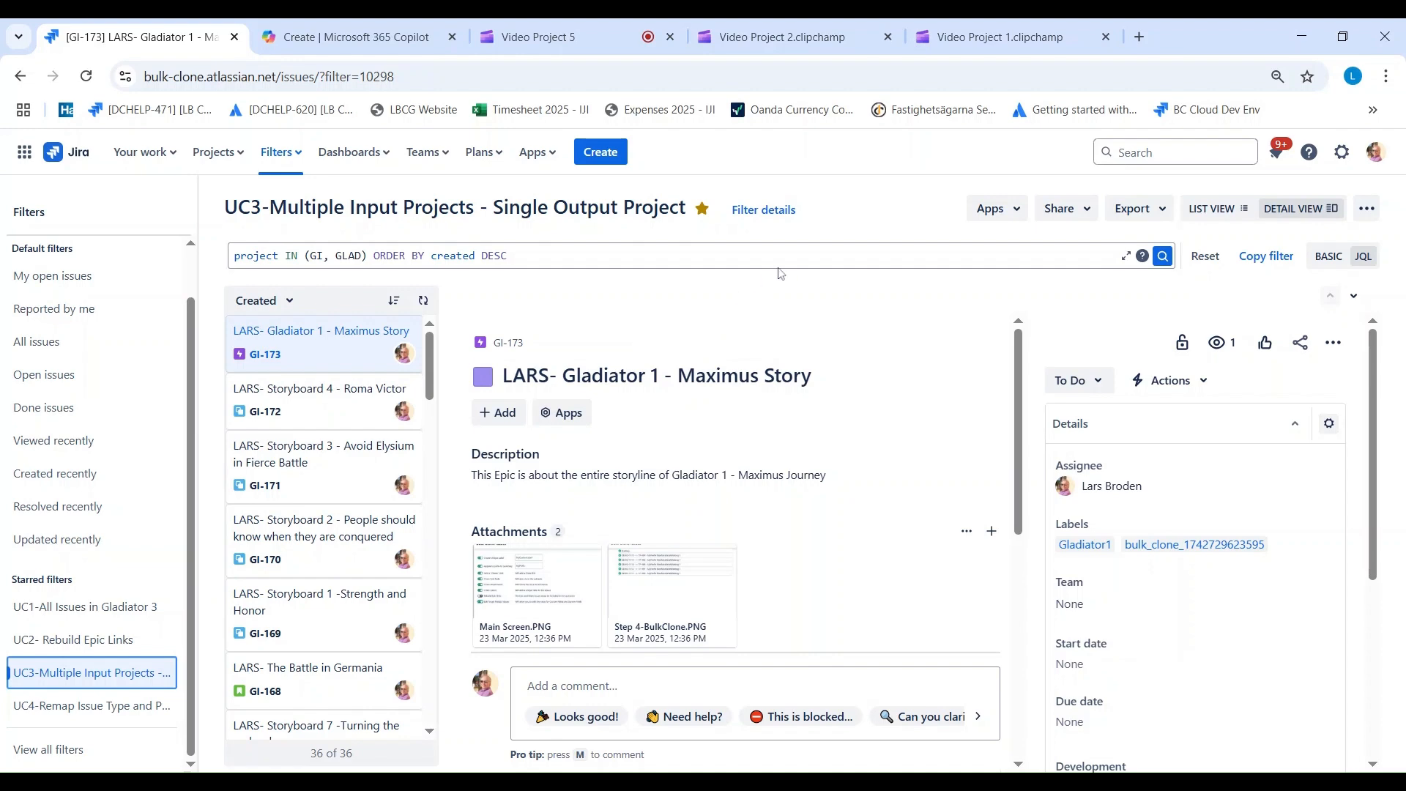
click(984, 212)
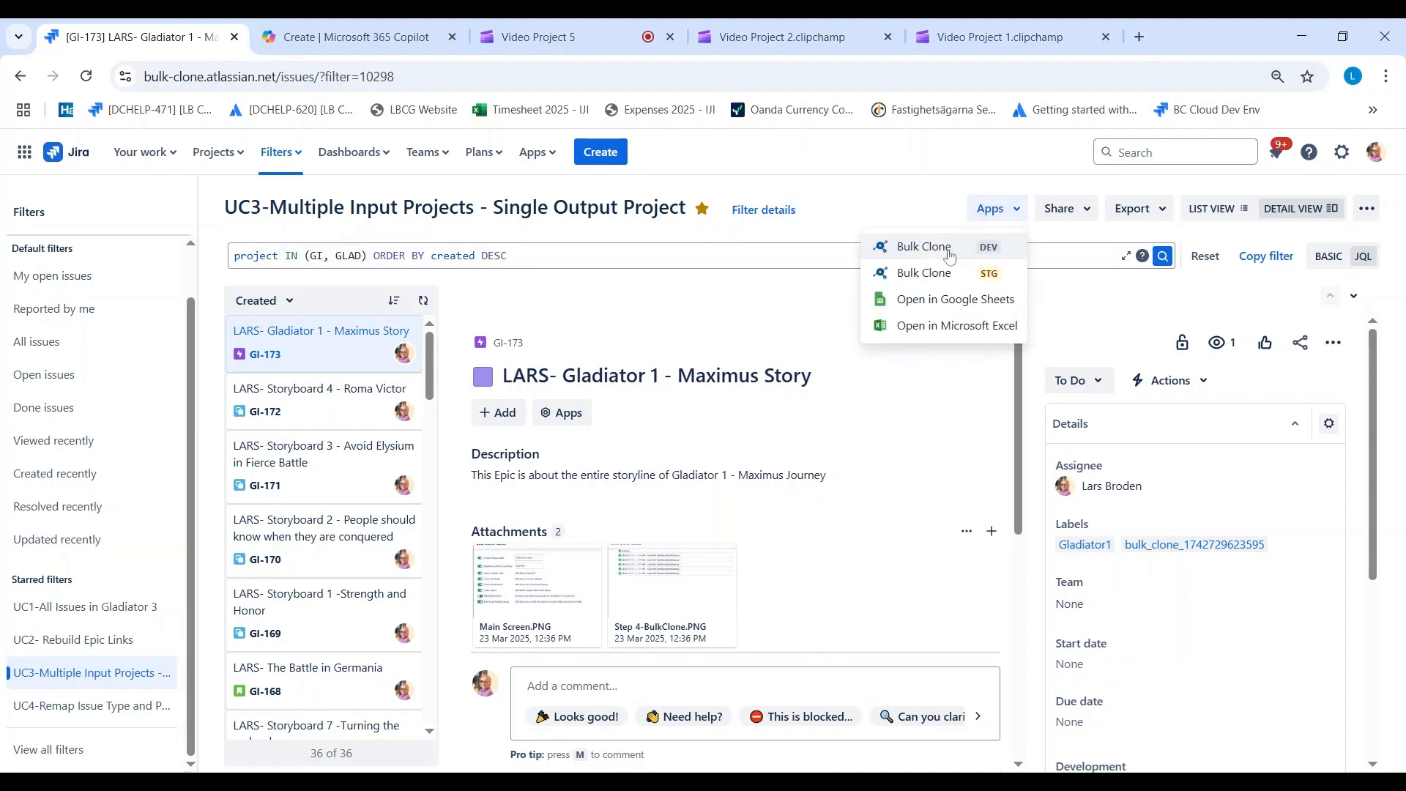
click(948, 253)
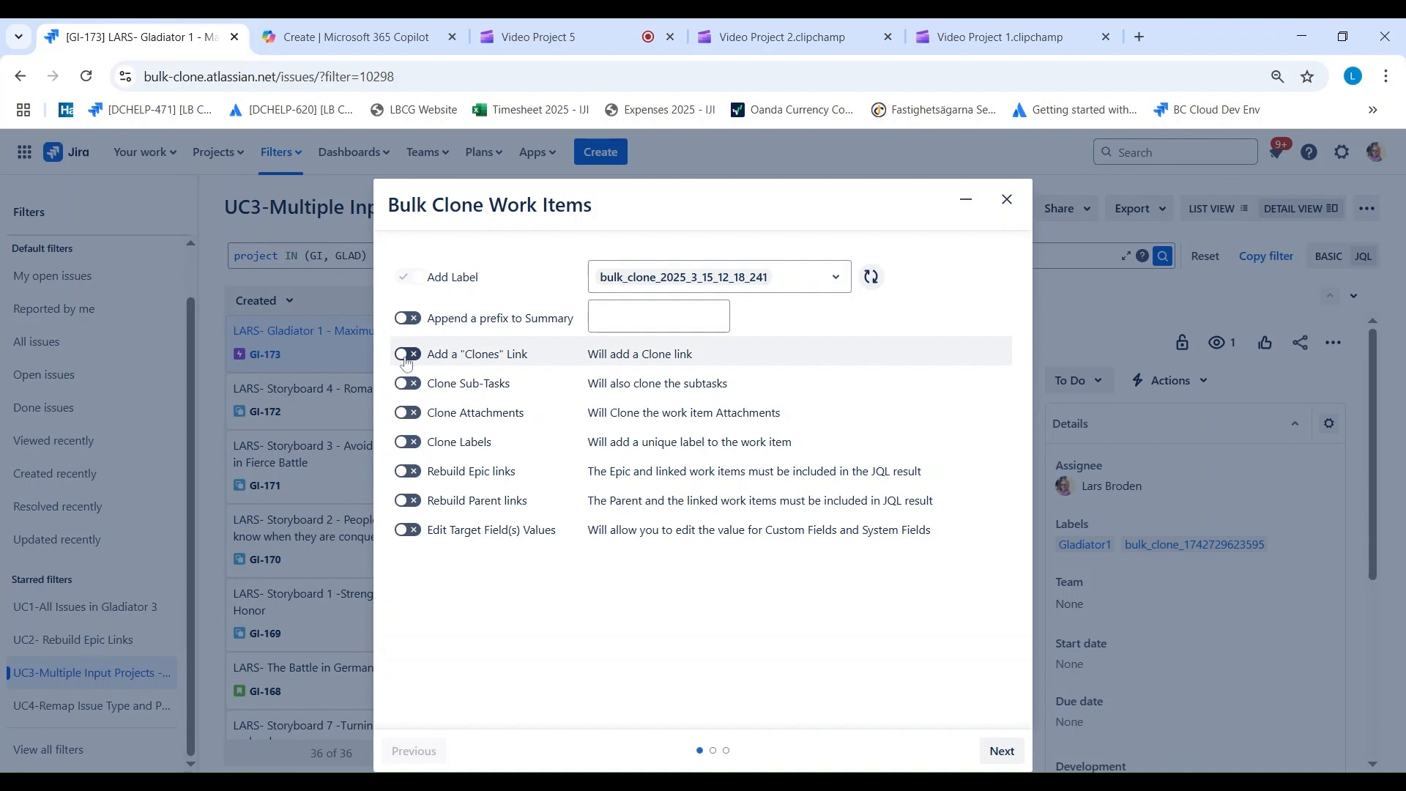
Step: Enable Clone Sub-Tasks, Clone Attachments, Clone Labels and Edit Target Field(s) Values, and proceed to the project mapping
click(407, 383)
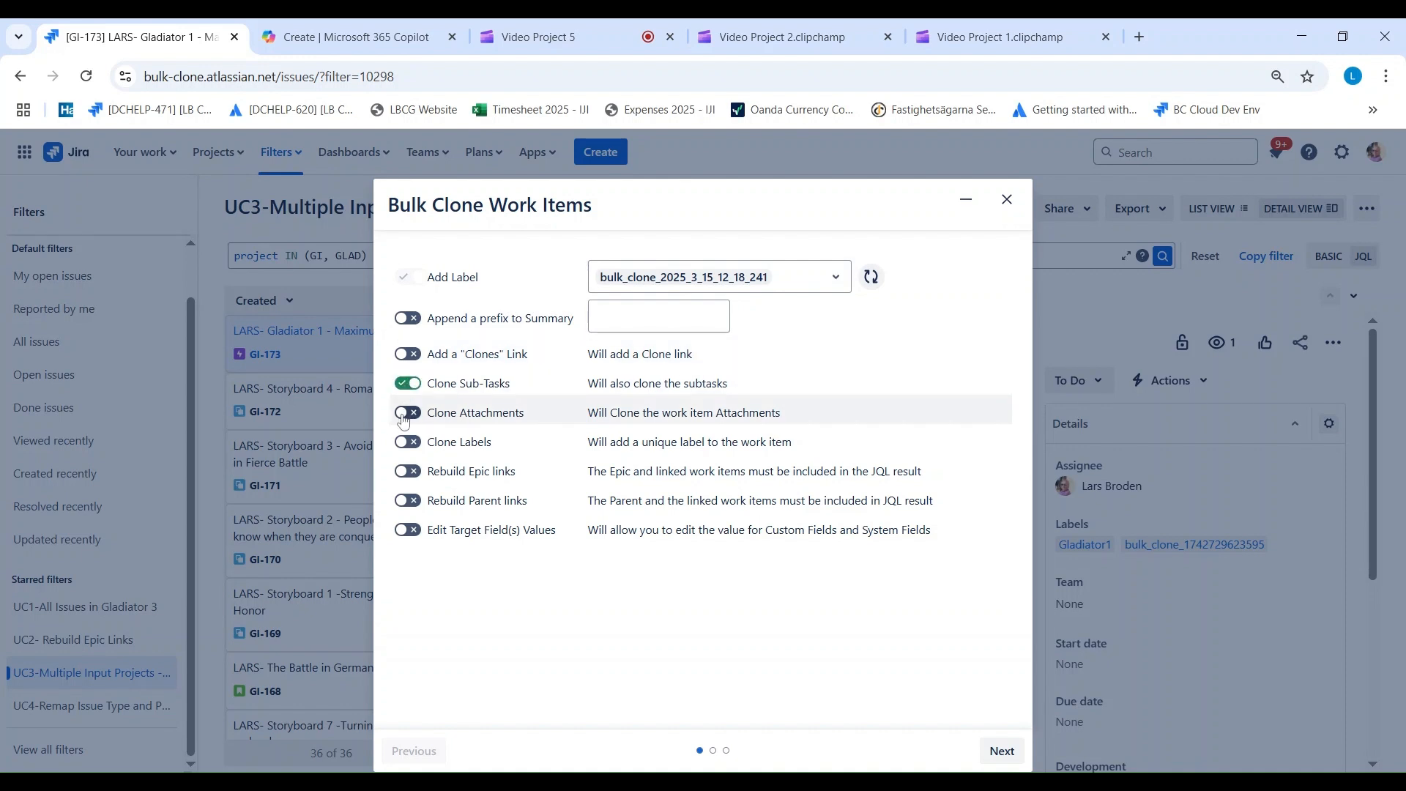
click(406, 414)
click(407, 443)
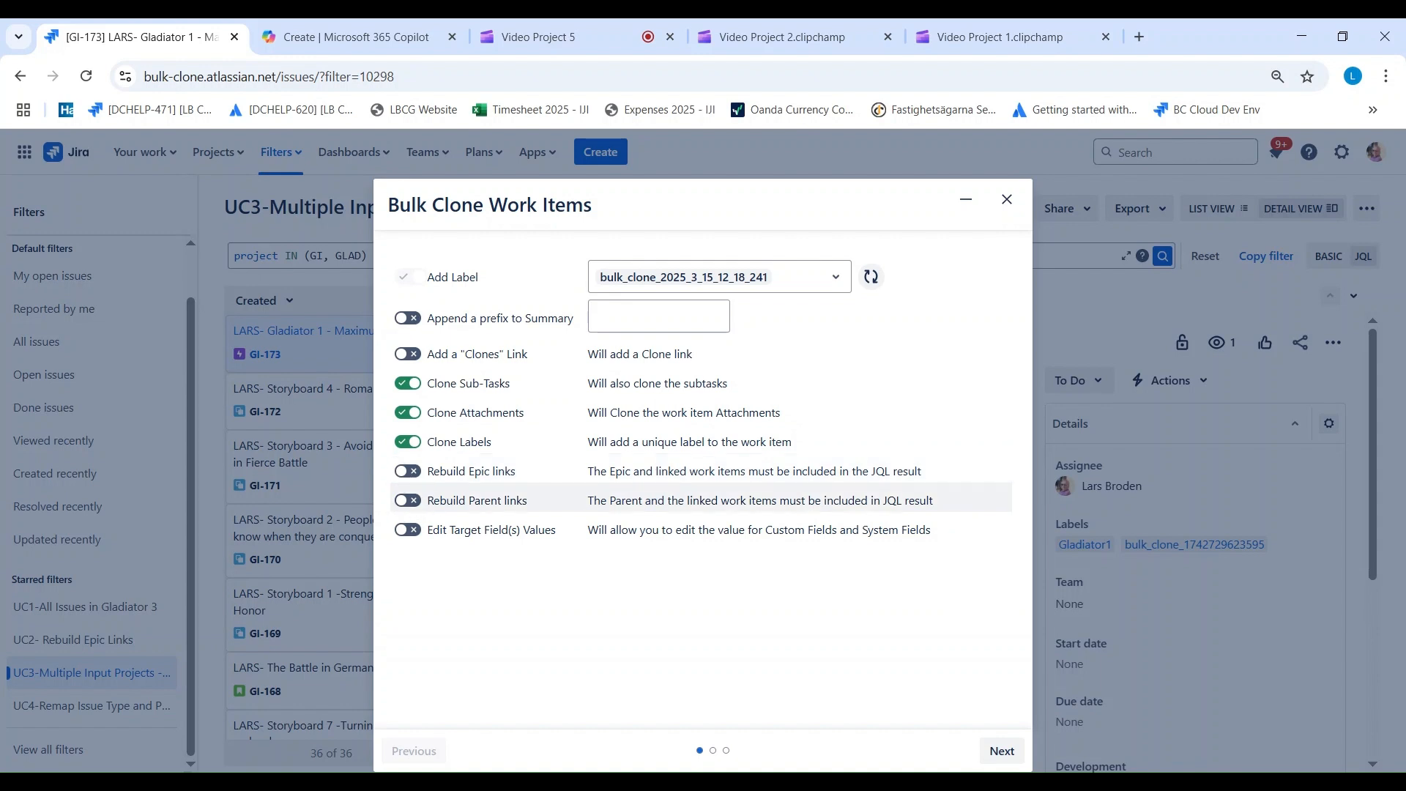
click(409, 531)
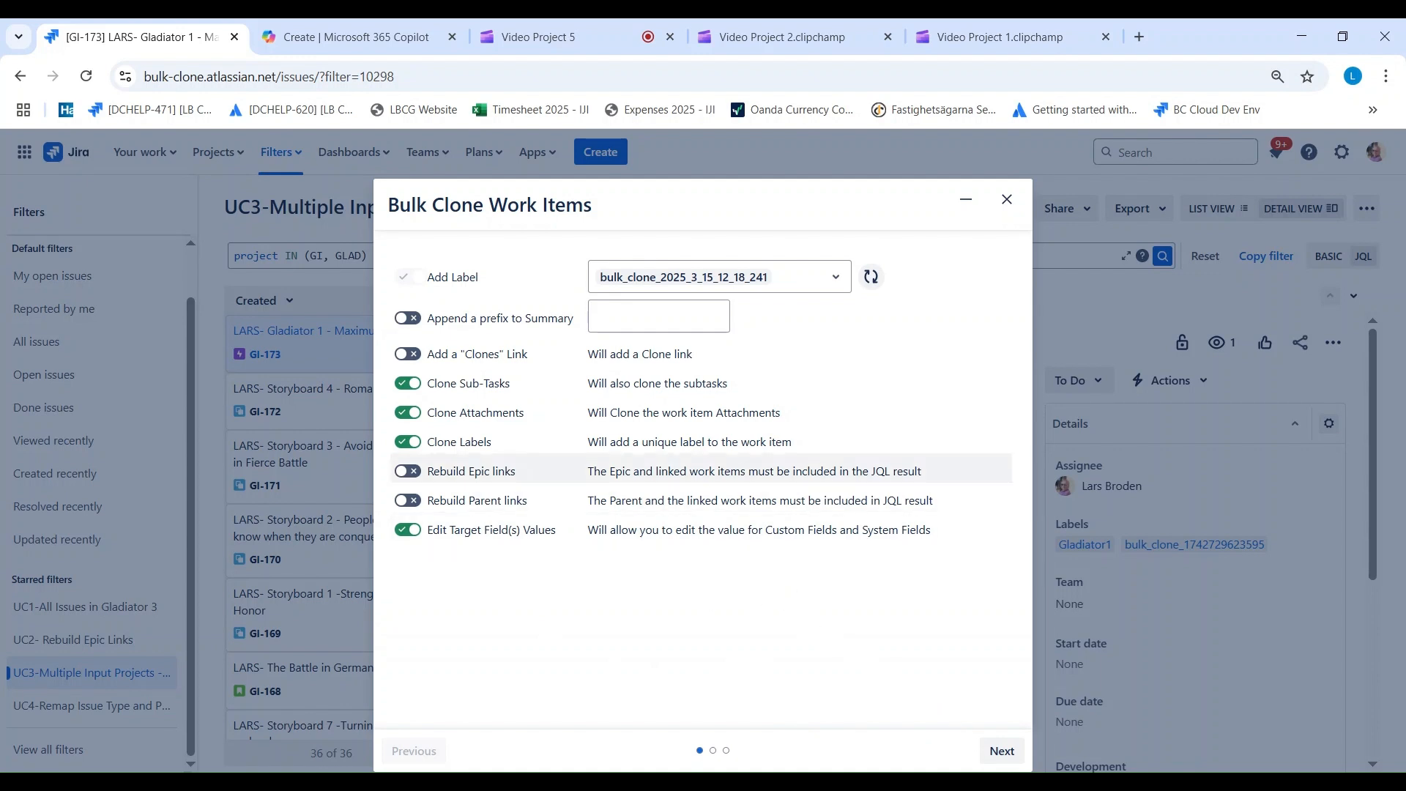
click(1002, 749)
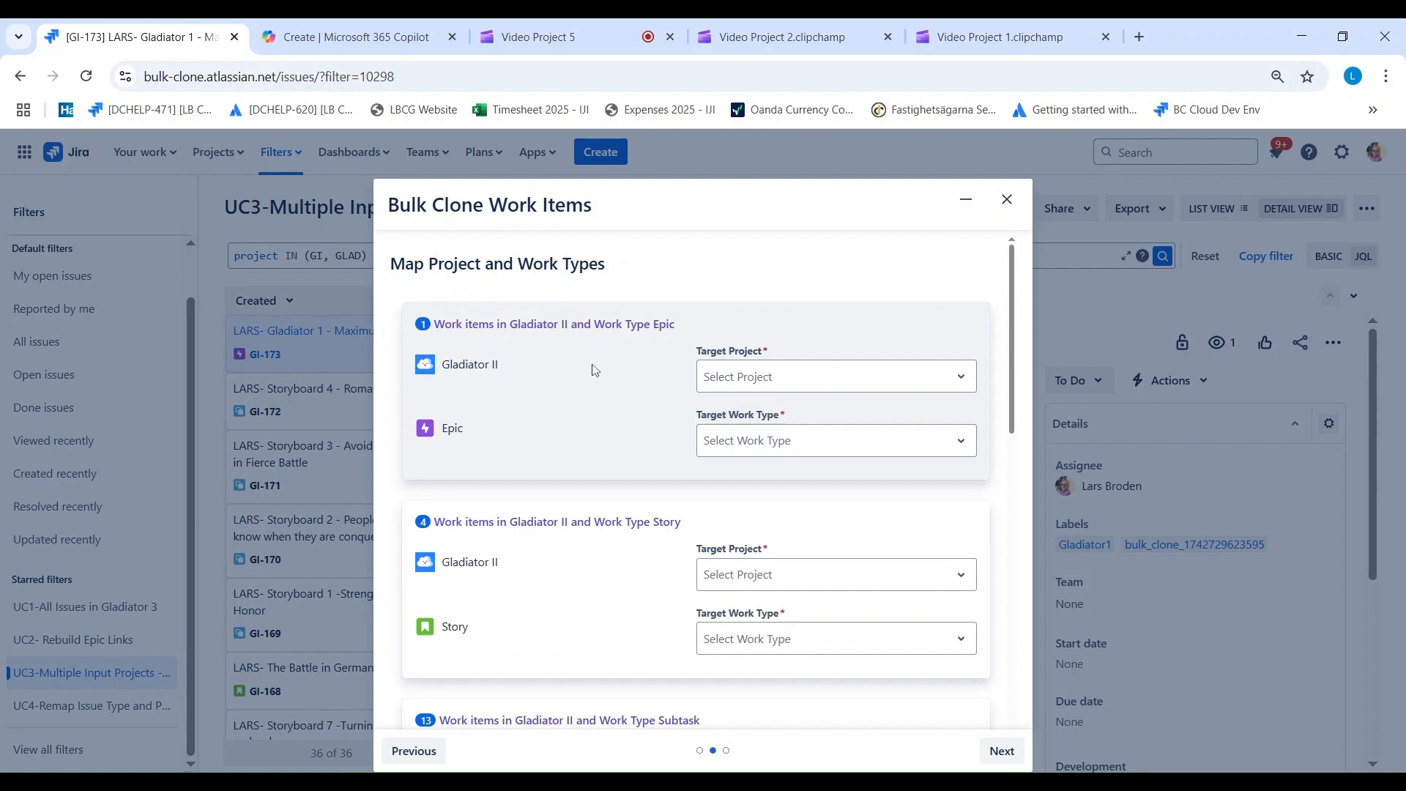
Step: Map the Gladiator II Epic work items to target project Gladiator 6 with work type Epic
click(740, 389)
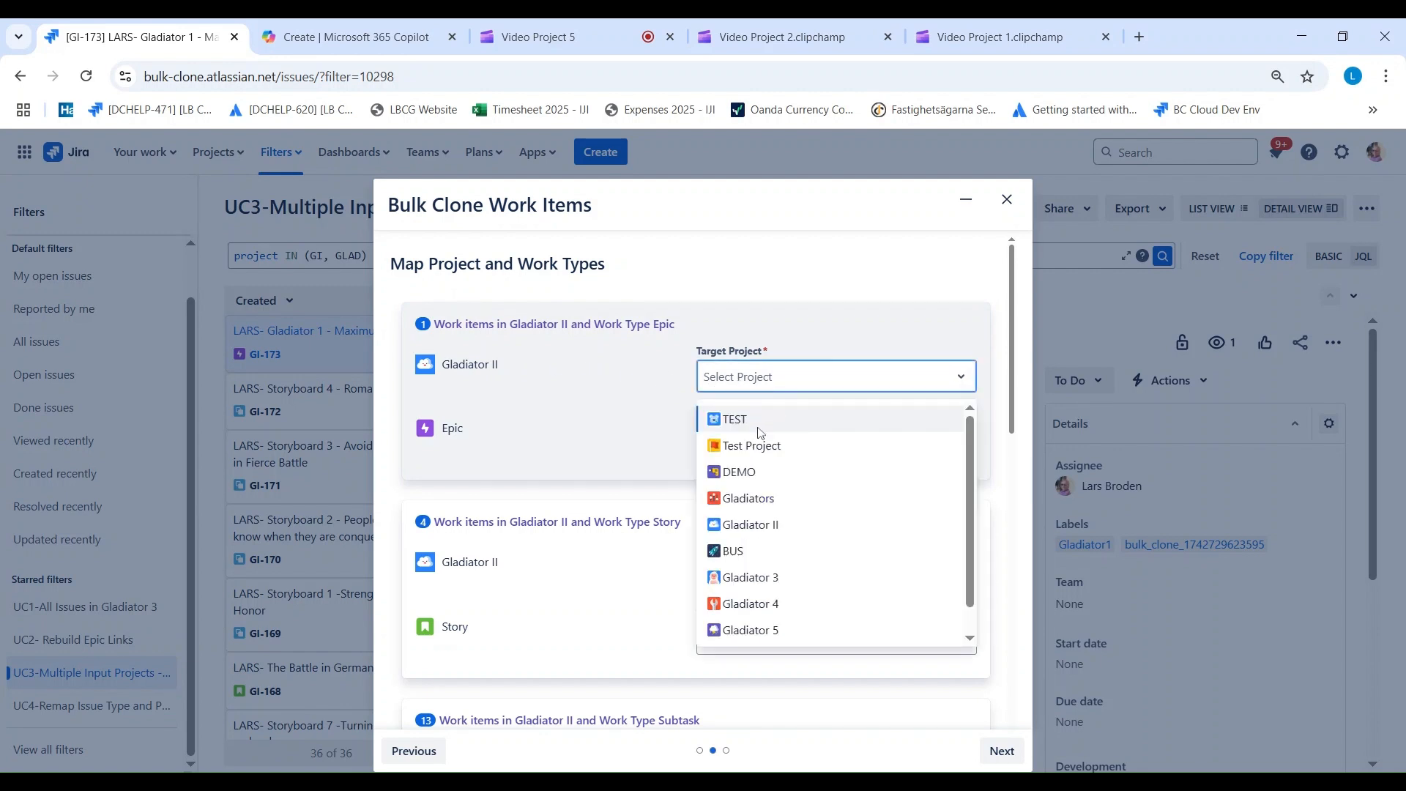
scroll(769, 513, down, 3)
click(775, 629)
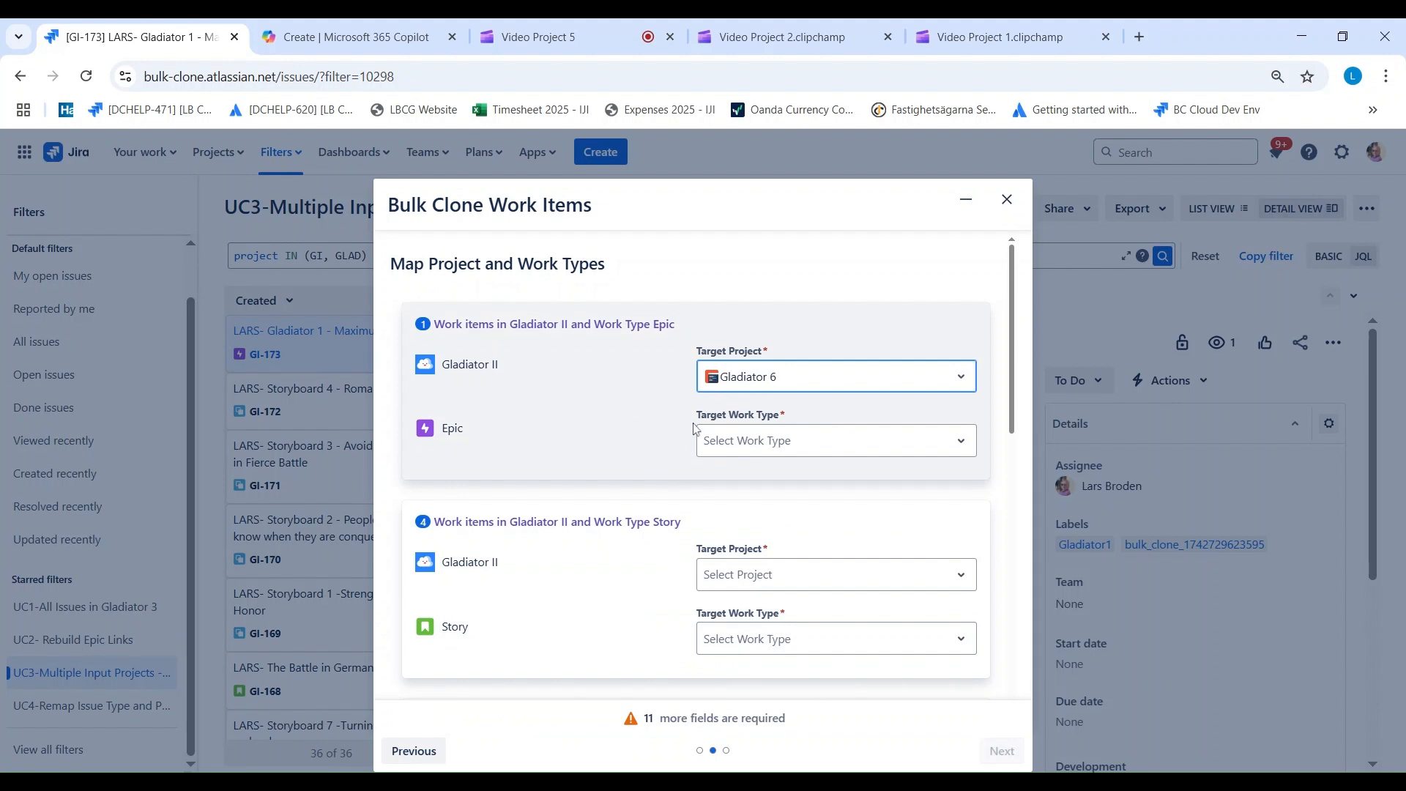
click(732, 444)
click(751, 565)
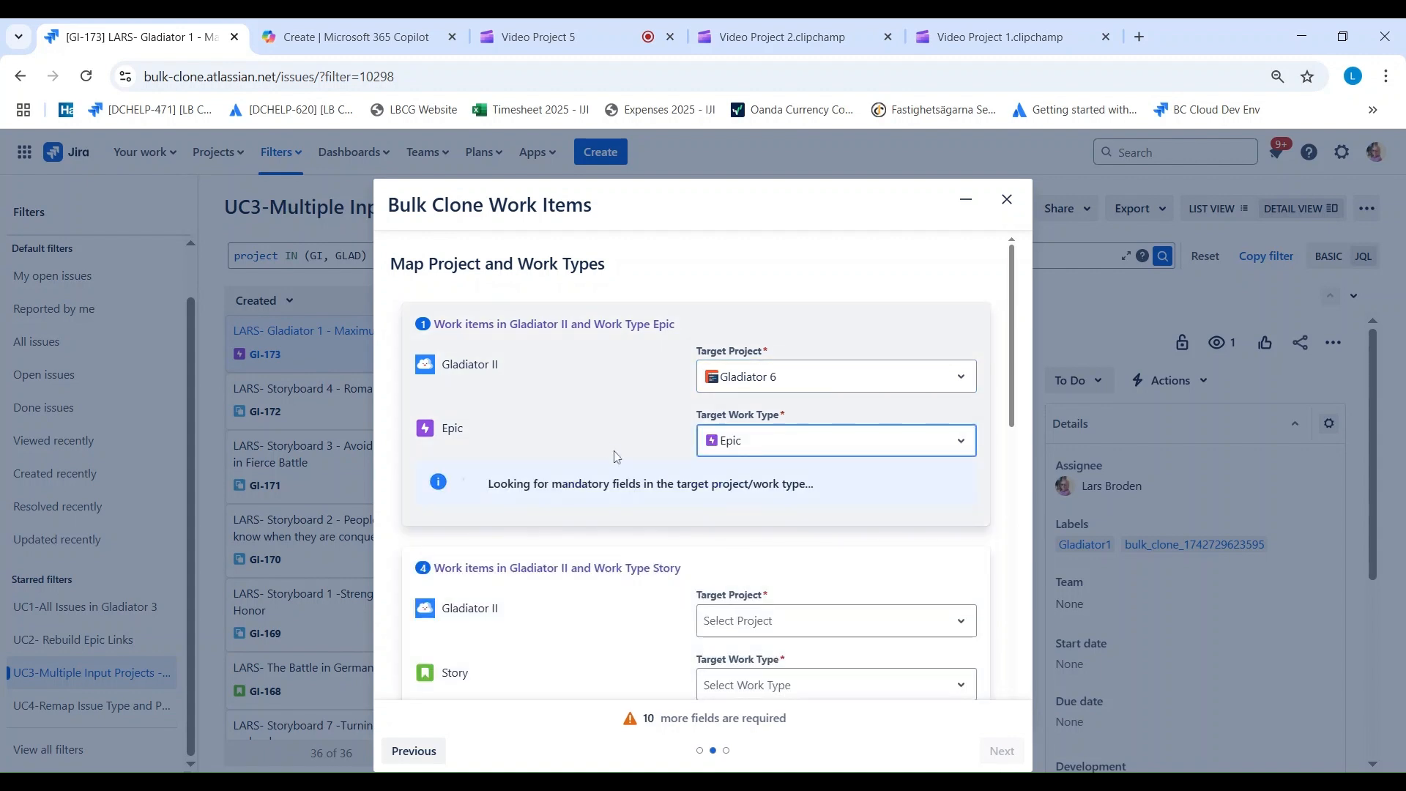
Step: Fill the Epic mapping's mandatory DATE with 4/10/2025 and its Date Time with 4/10/2025 11:30 AM
scroll(582, 432, down, 3)
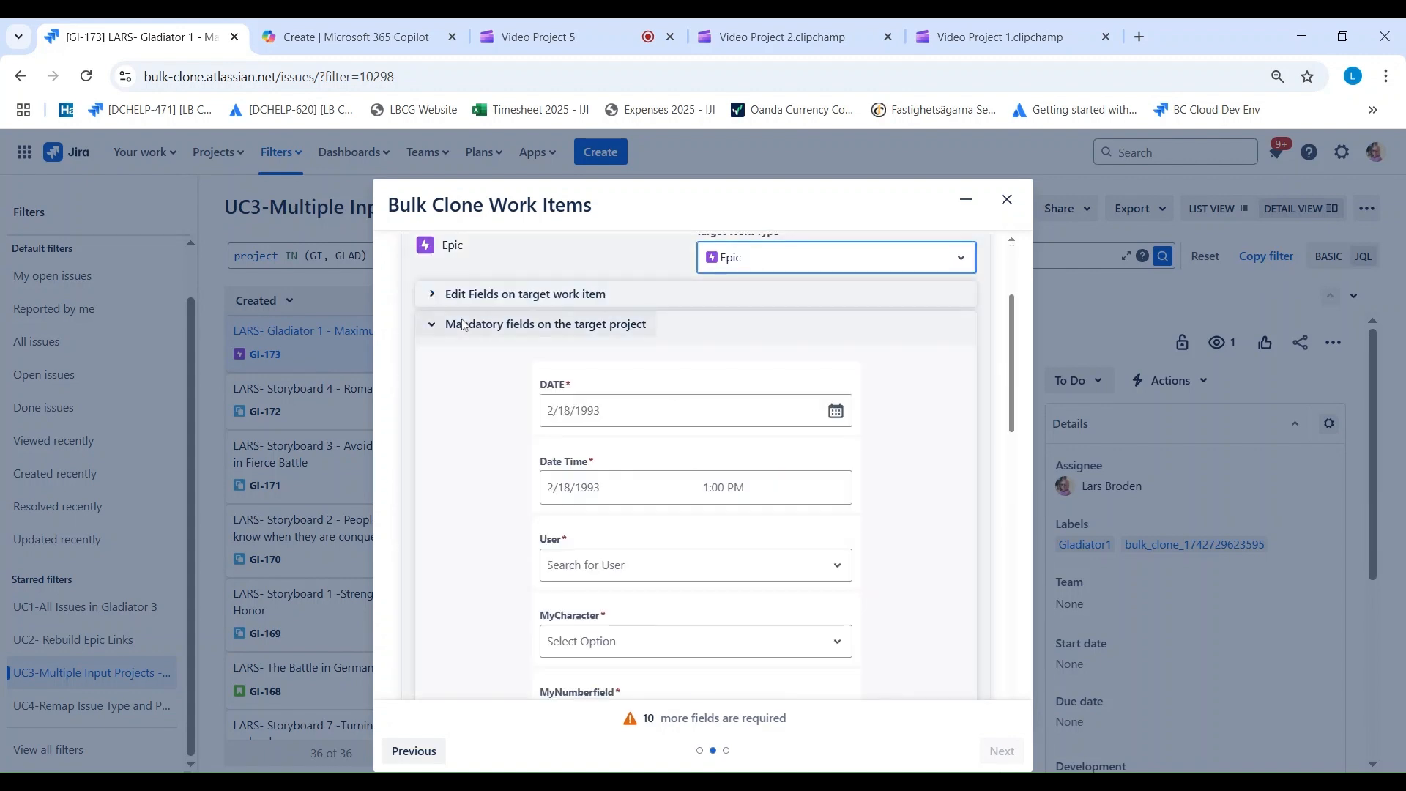
click(425, 297)
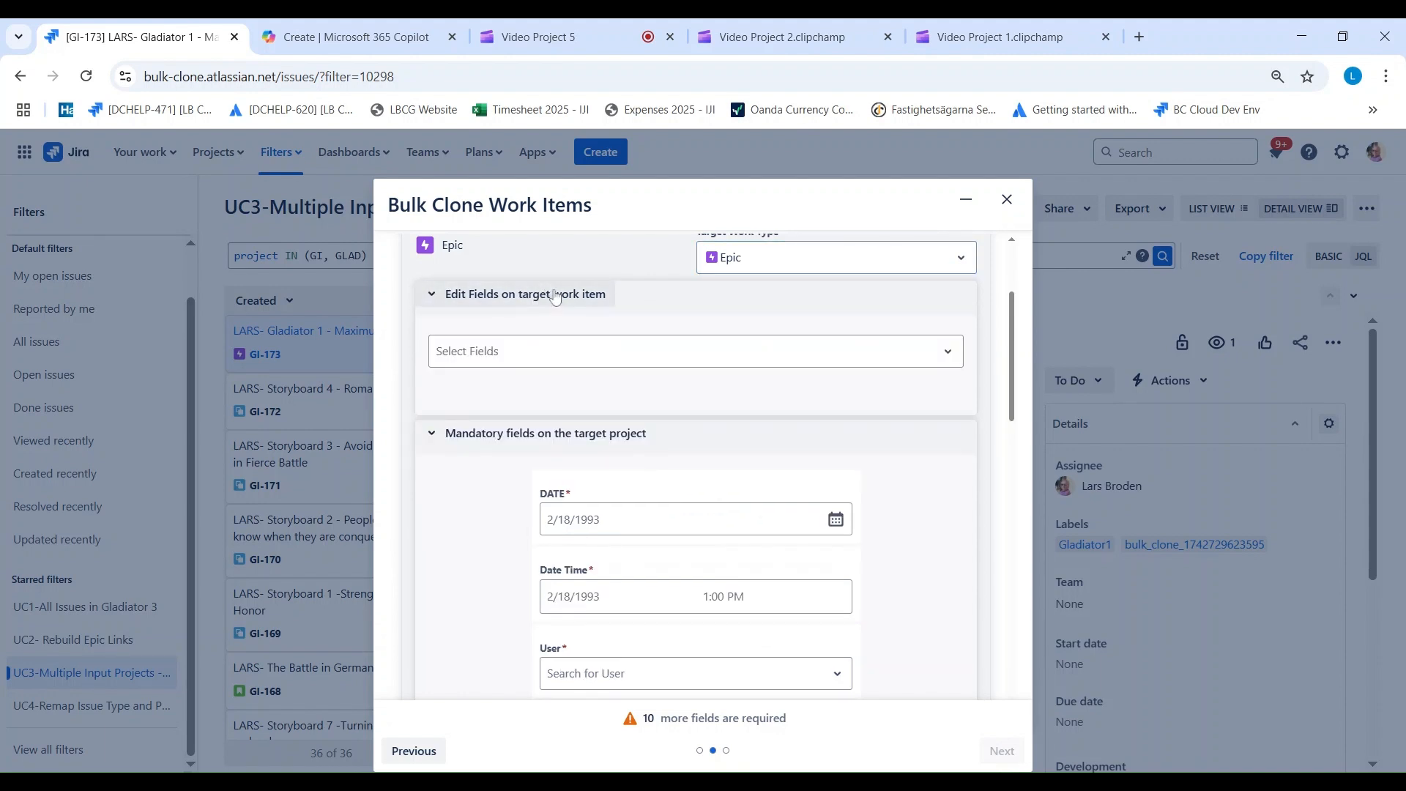
scroll(503, 313, down, 1)
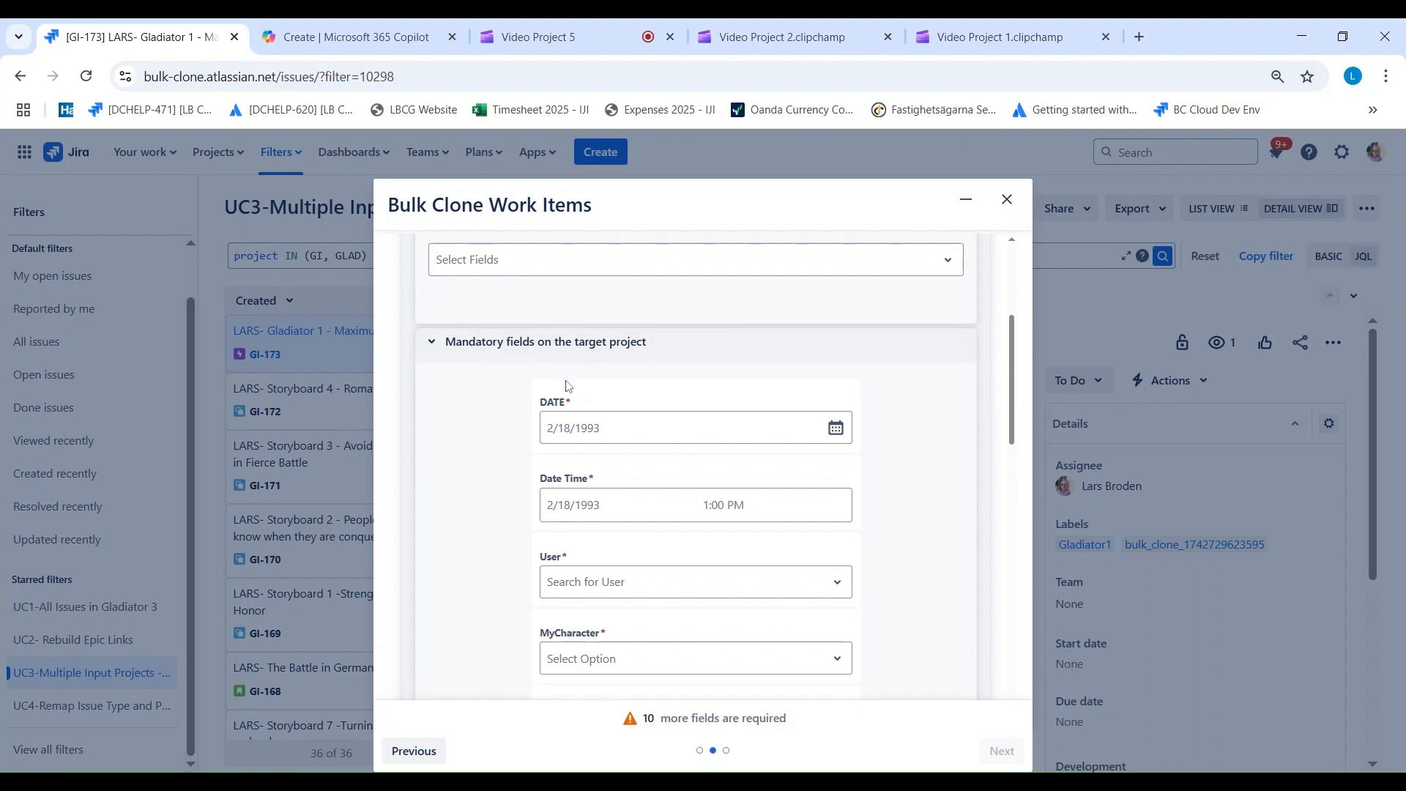
click(588, 434)
click(709, 558)
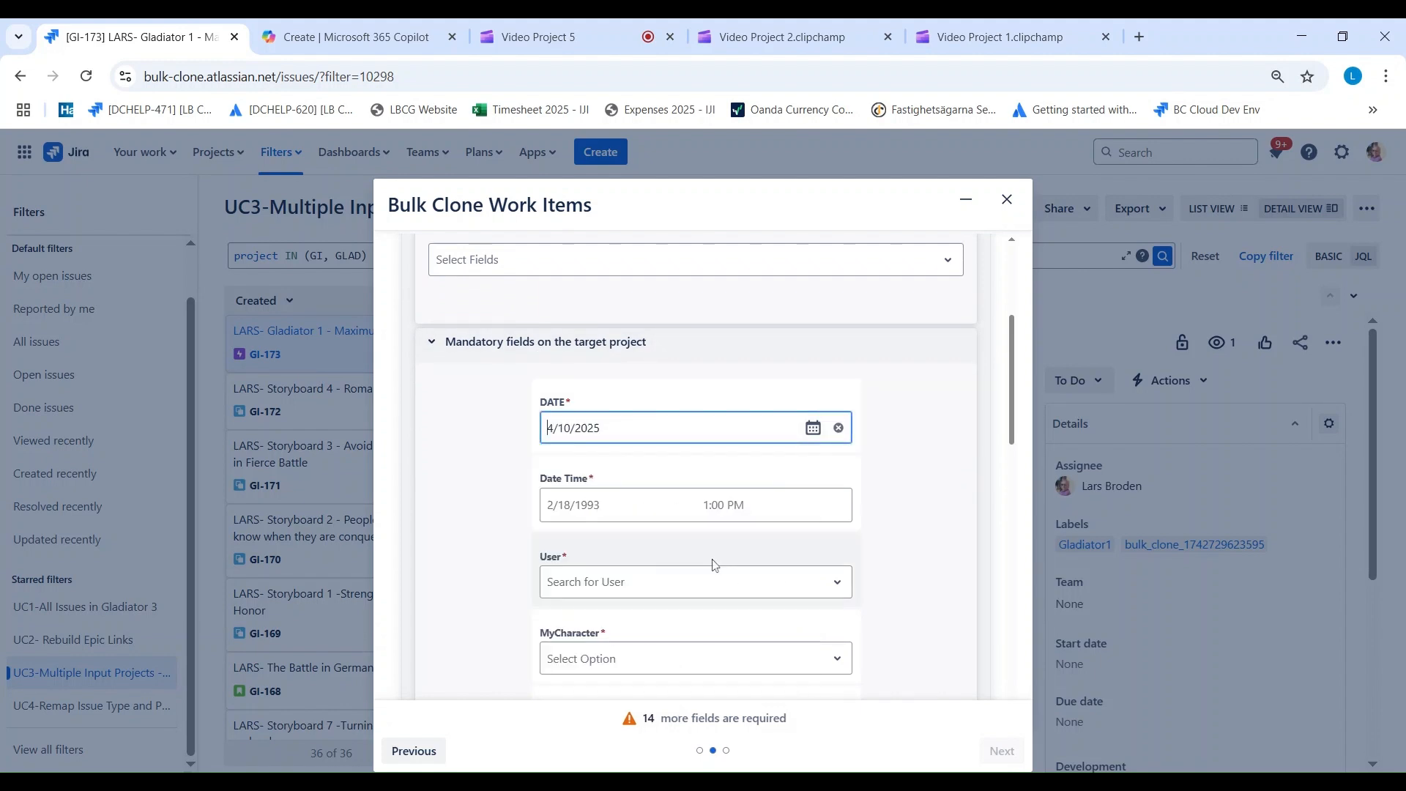
click(586, 512)
click(709, 630)
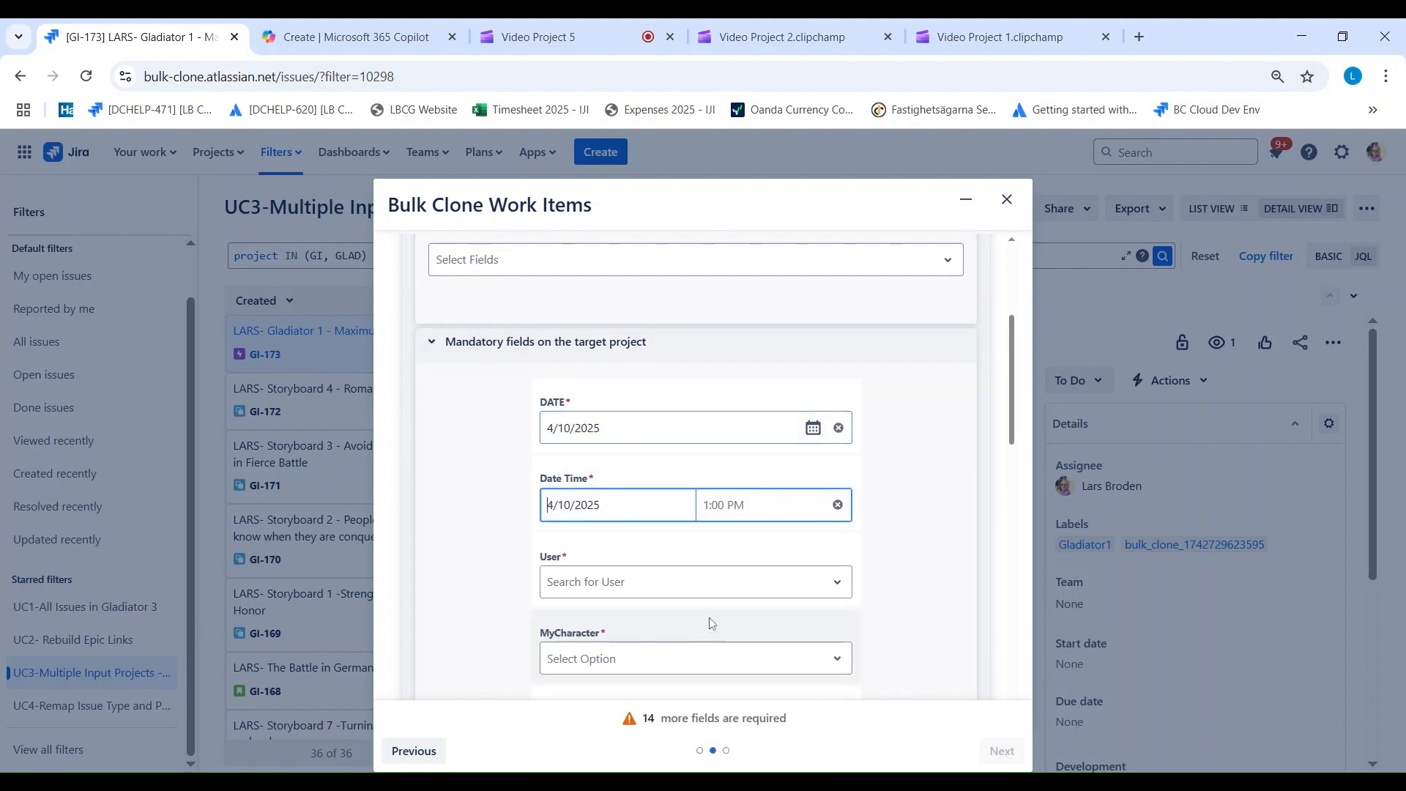
click(725, 512)
click(731, 387)
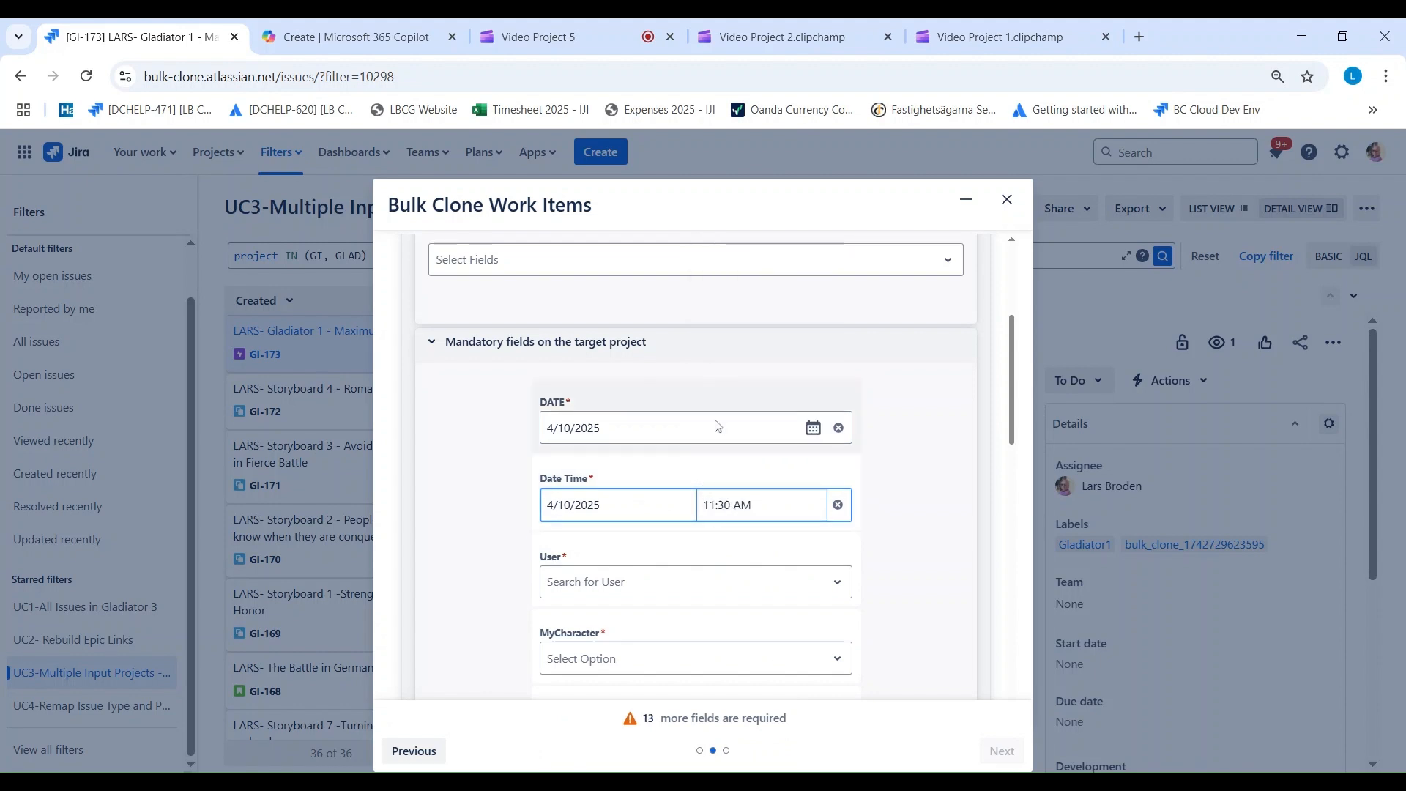
Step: Search for the person by first name in the Epic mapping's User field and select the match
click(602, 583)
text(Lars)
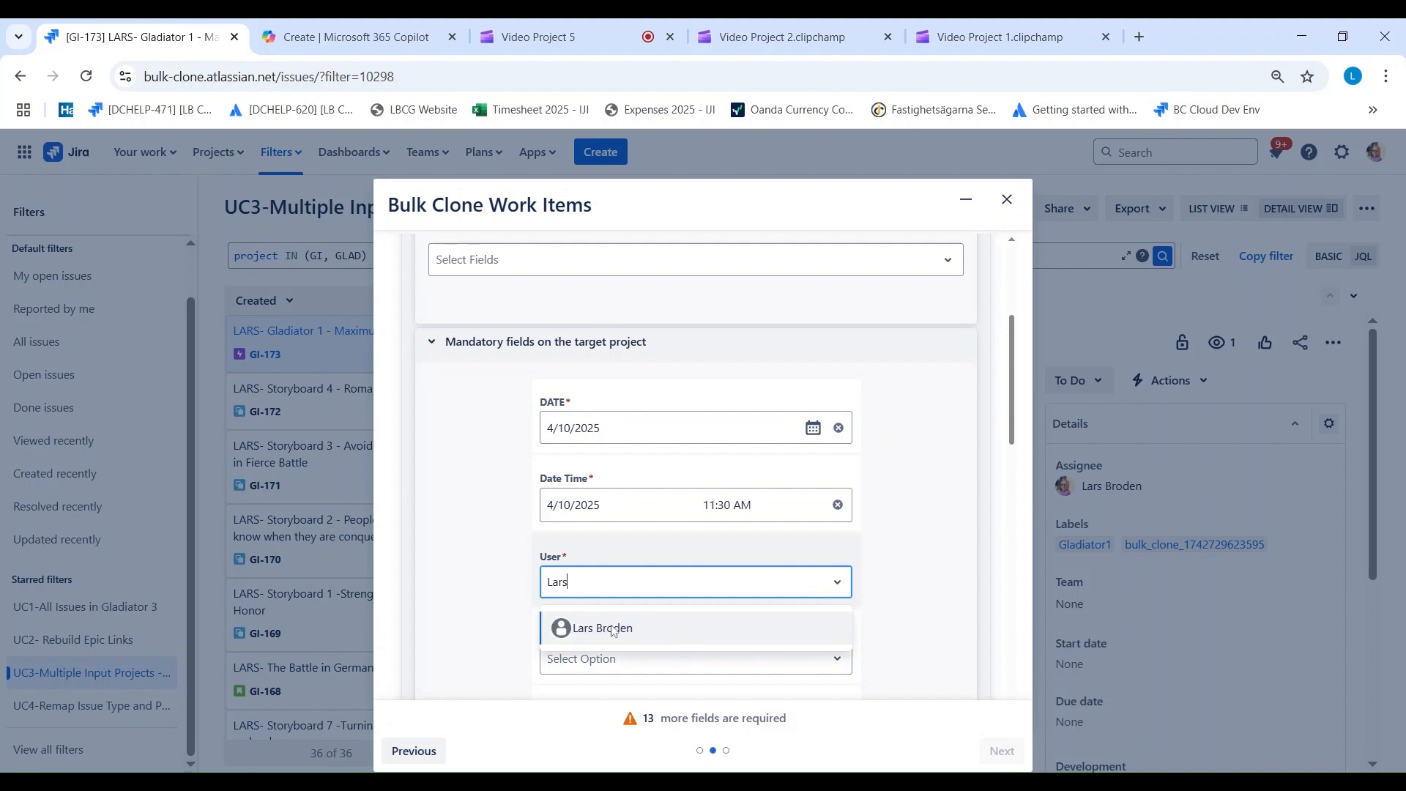
click(615, 629)
Step: Choose Gladiator and Medikus for the Epic mapping's MyCharacter and set MyNumberfield to 22
click(583, 666)
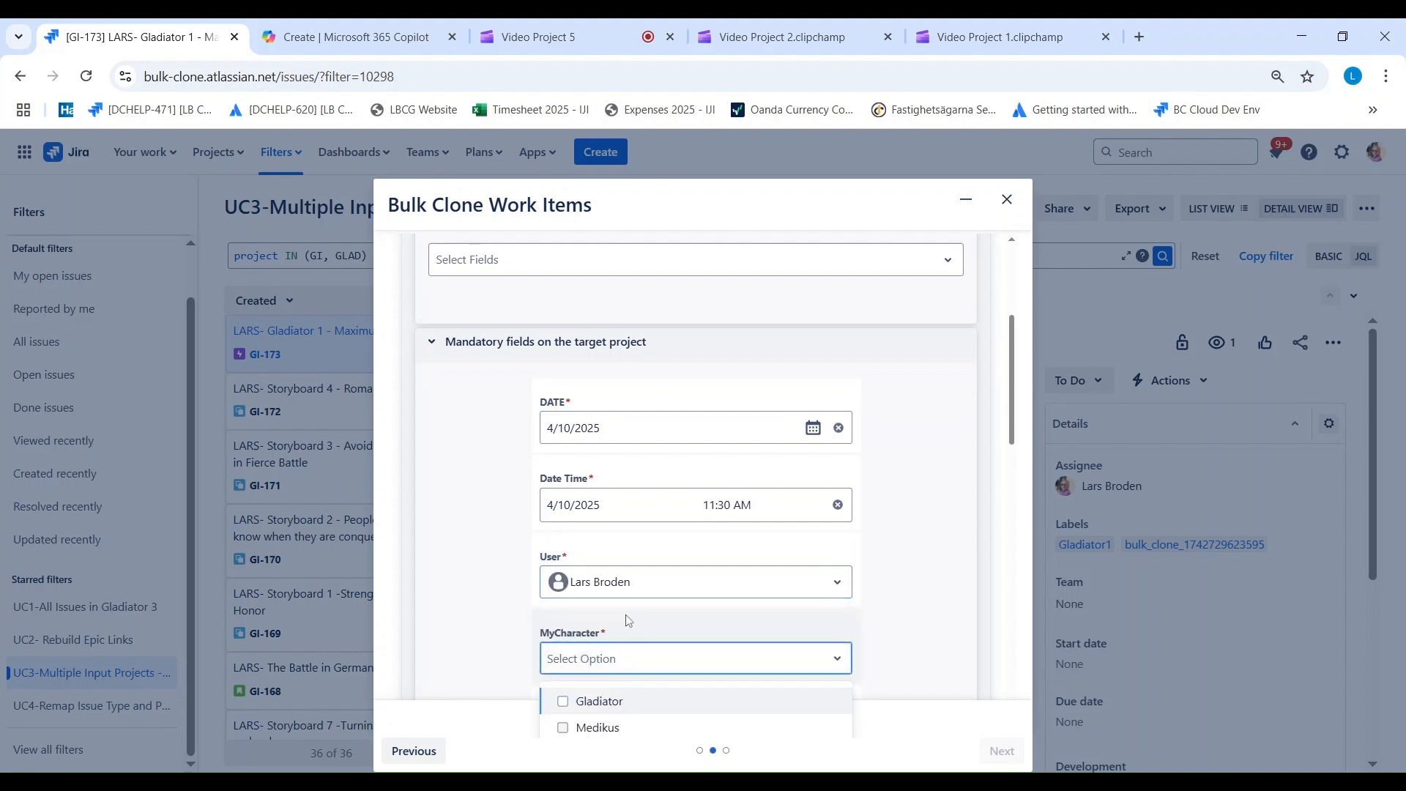
scroll(626, 619, down, 4)
click(613, 430)
click(597, 454)
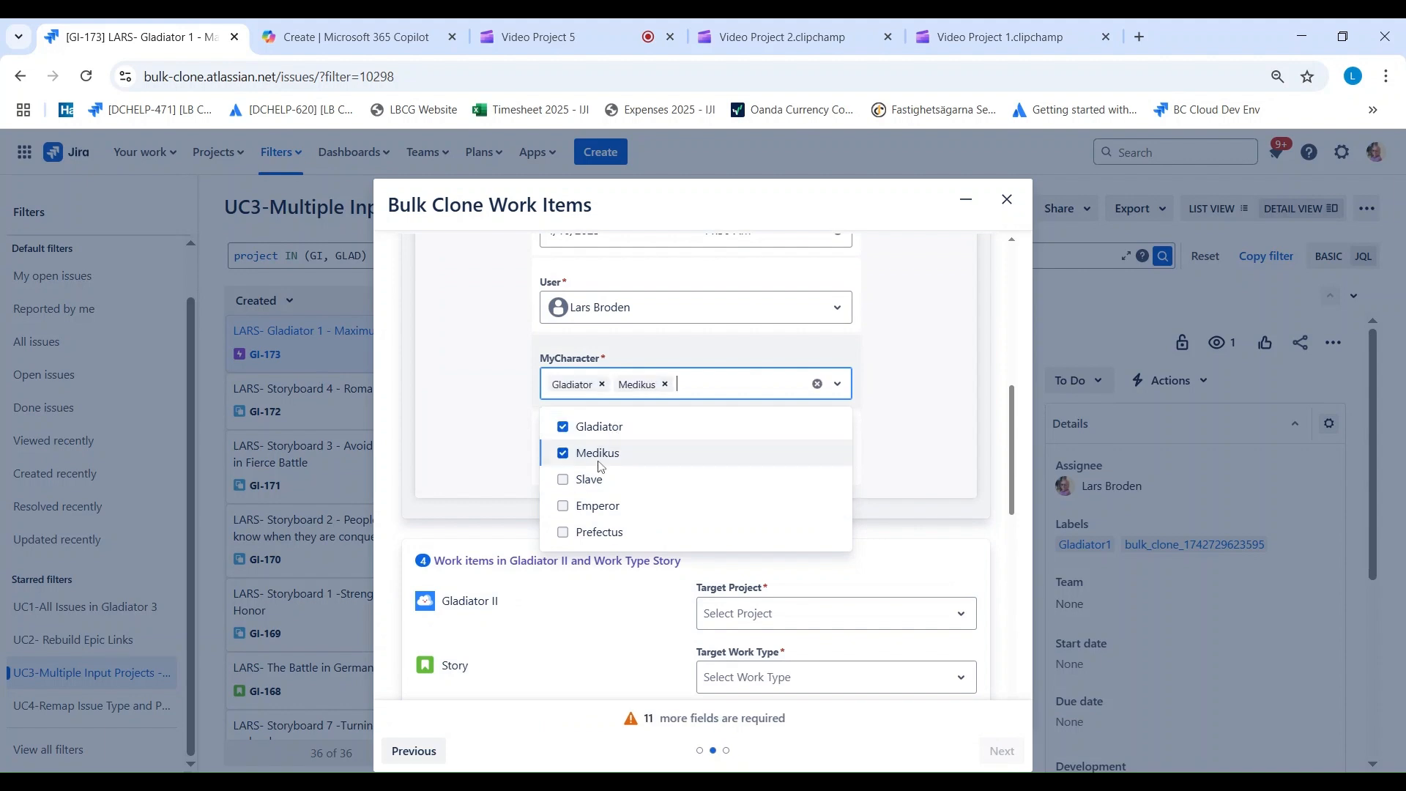
click(930, 430)
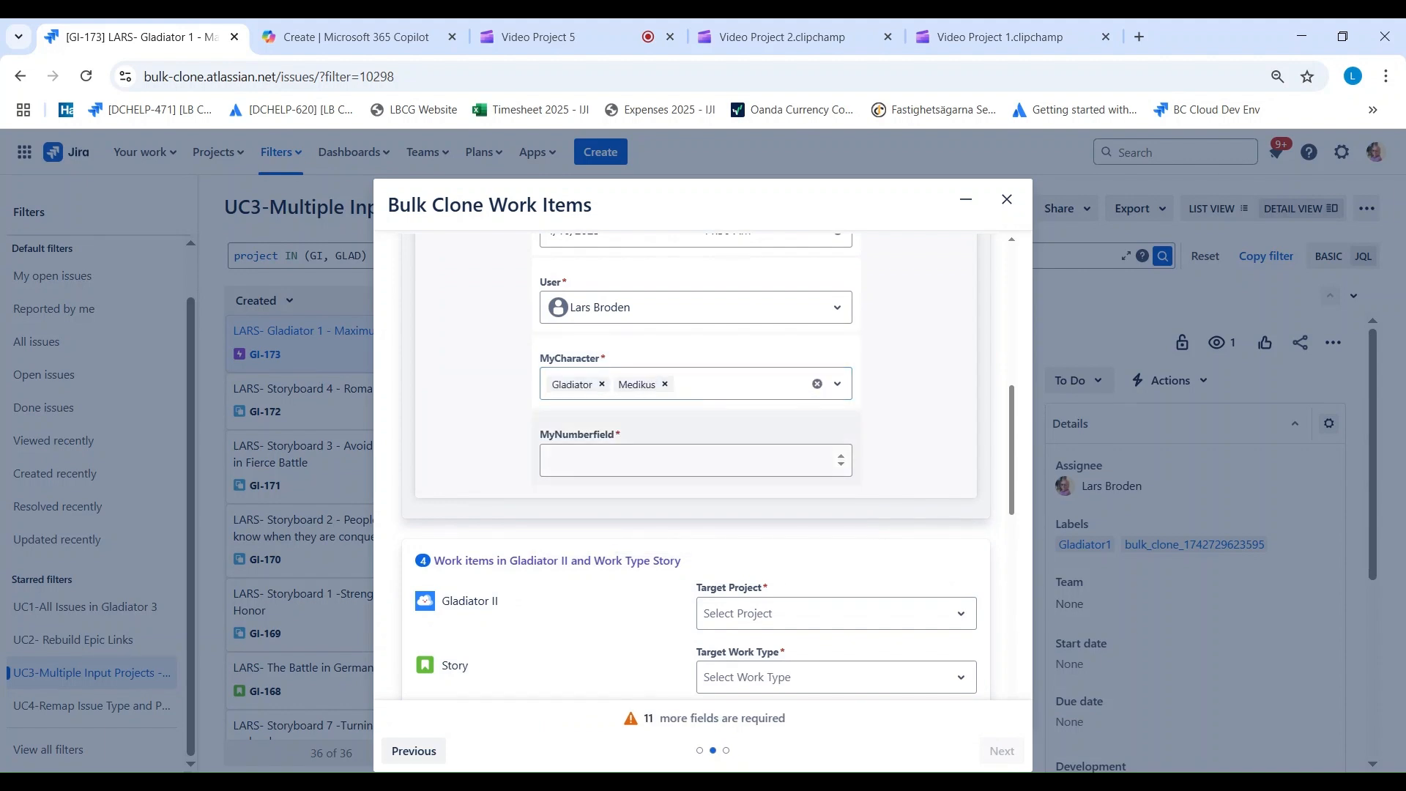
click(820, 460)
text(22)
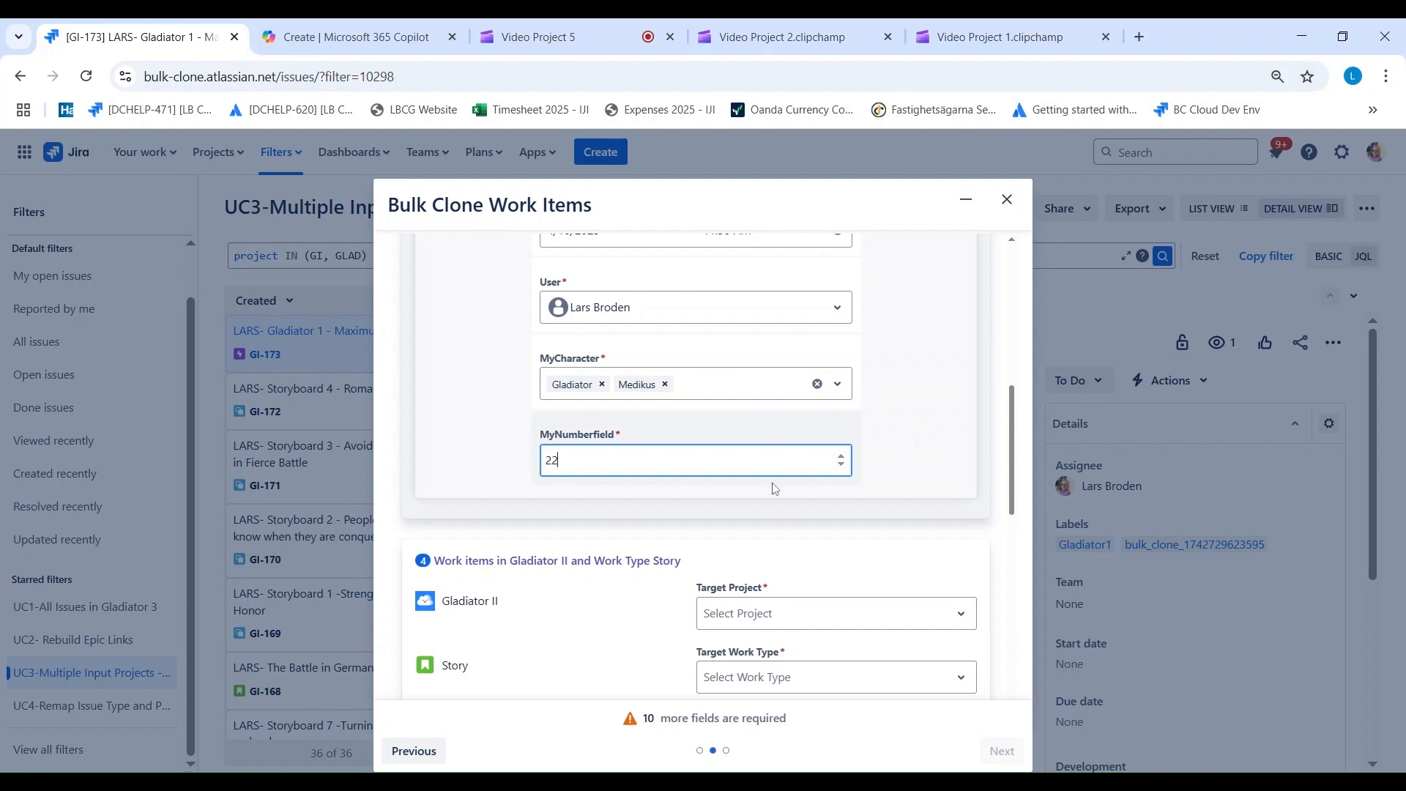
click(892, 470)
Step: Map the Gladiator II Story work items to target project Gladiator 6 with work type Story
scroll(514, 502, down, 4)
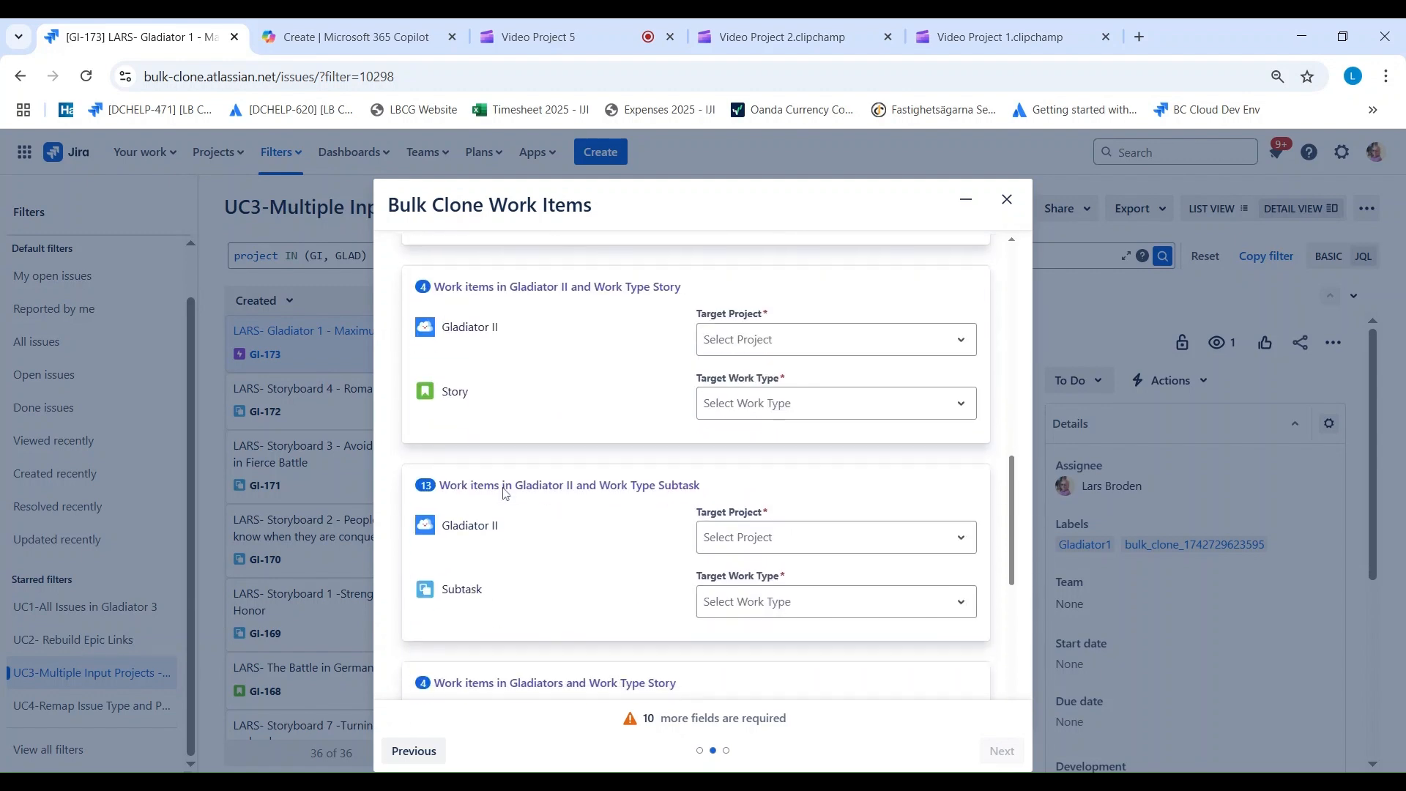
click(739, 344)
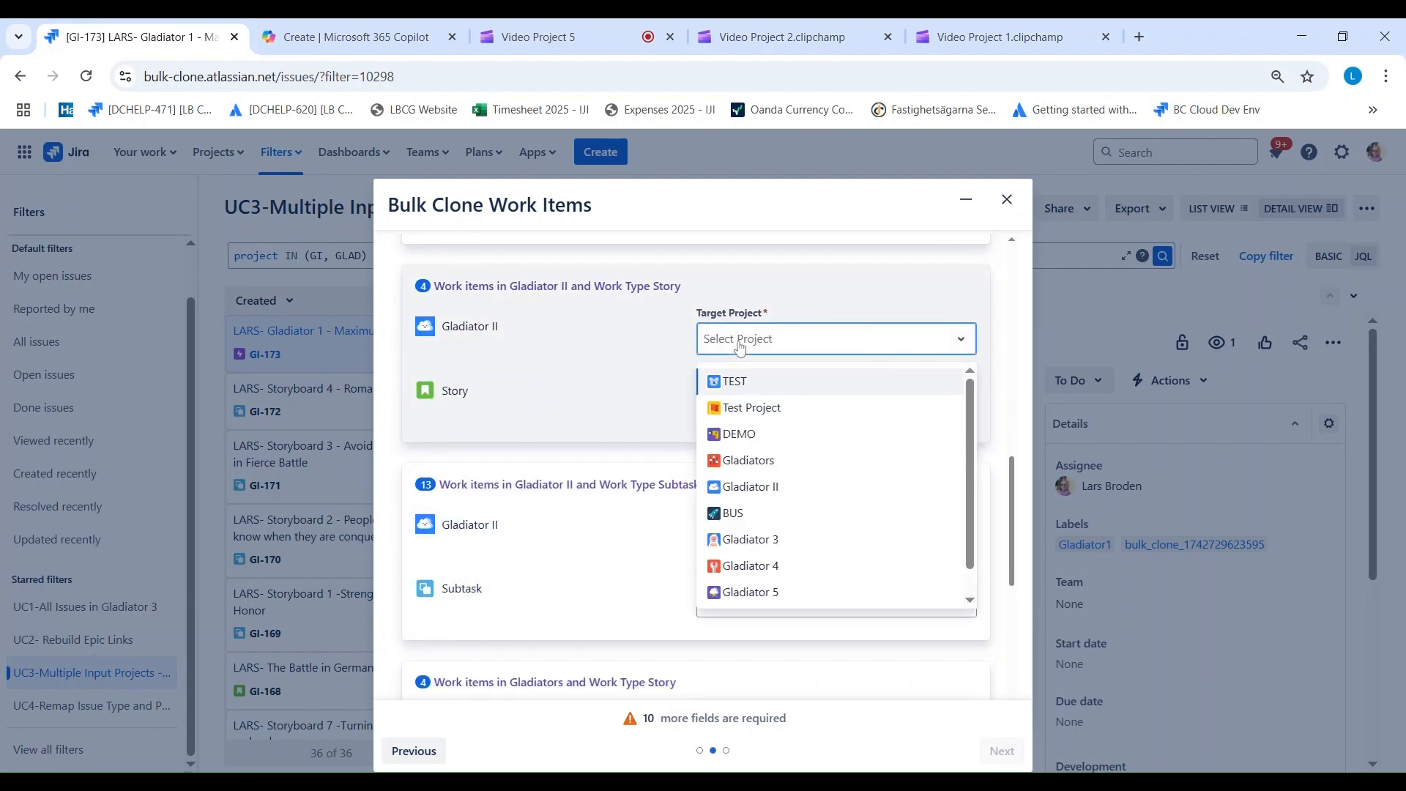
scroll(757, 592, down, 1)
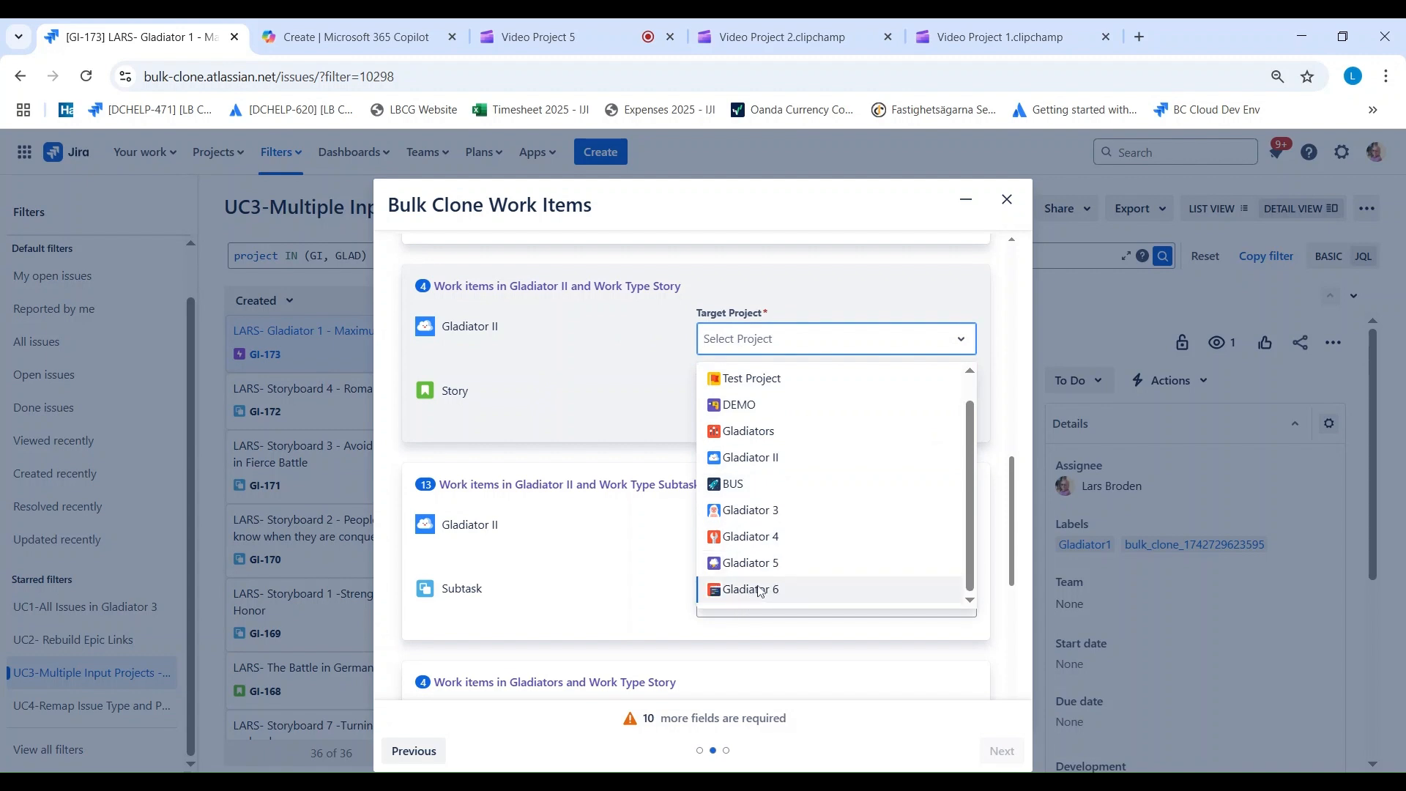
click(759, 591)
click(731, 403)
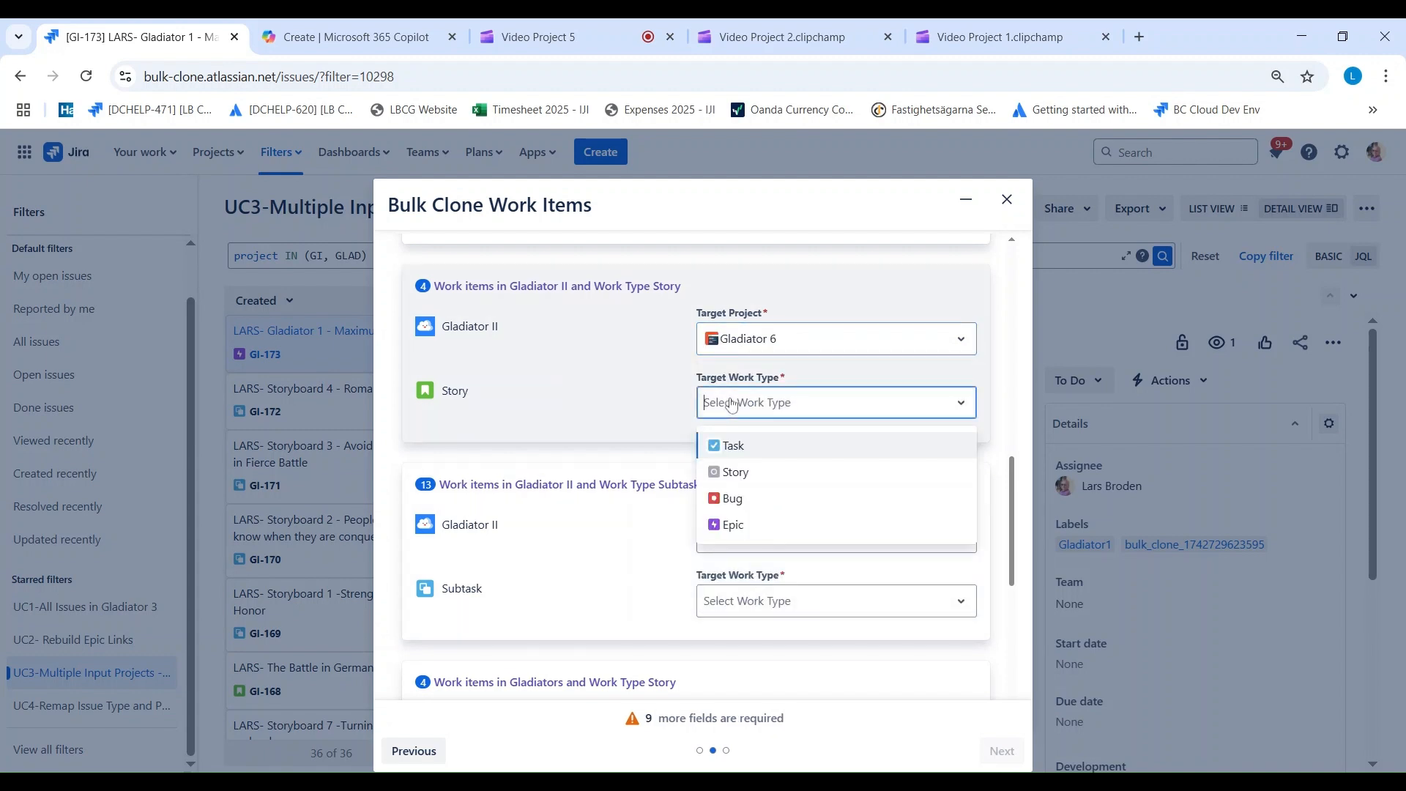
click(734, 474)
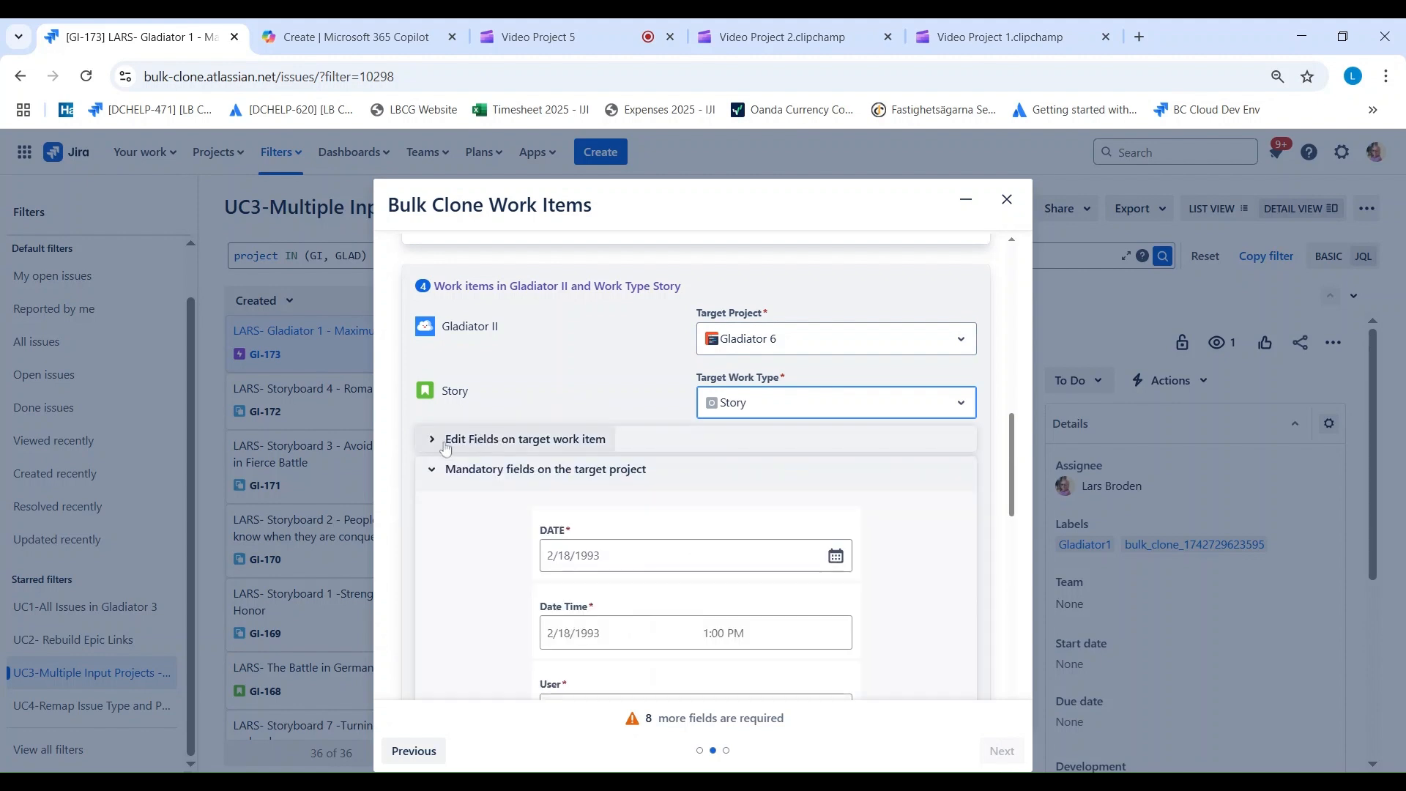
Step: Add MyRadioButtons to the fields edited on the target Story and choose Cinema Version for it
click(477, 440)
click(542, 499)
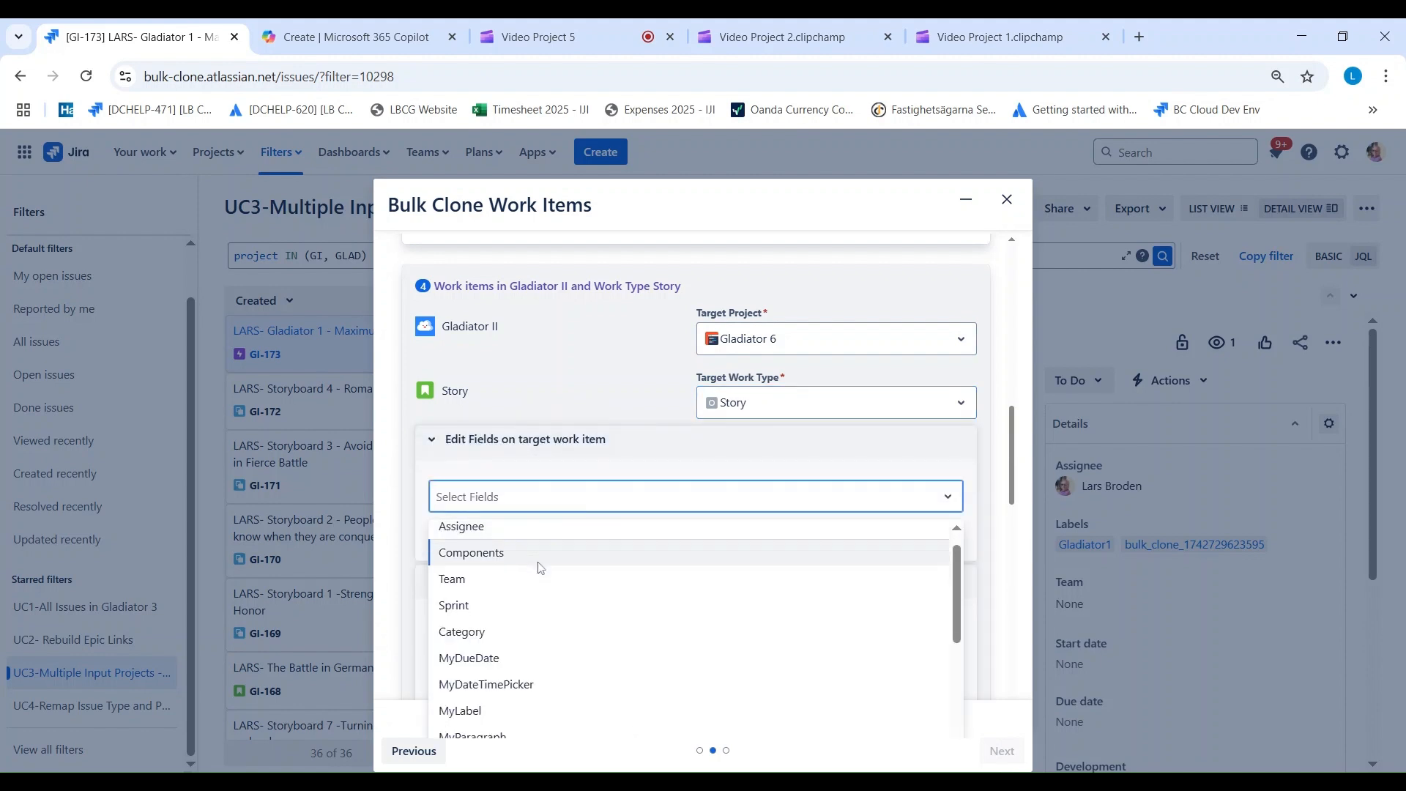
scroll(540, 568, down, 5)
click(512, 594)
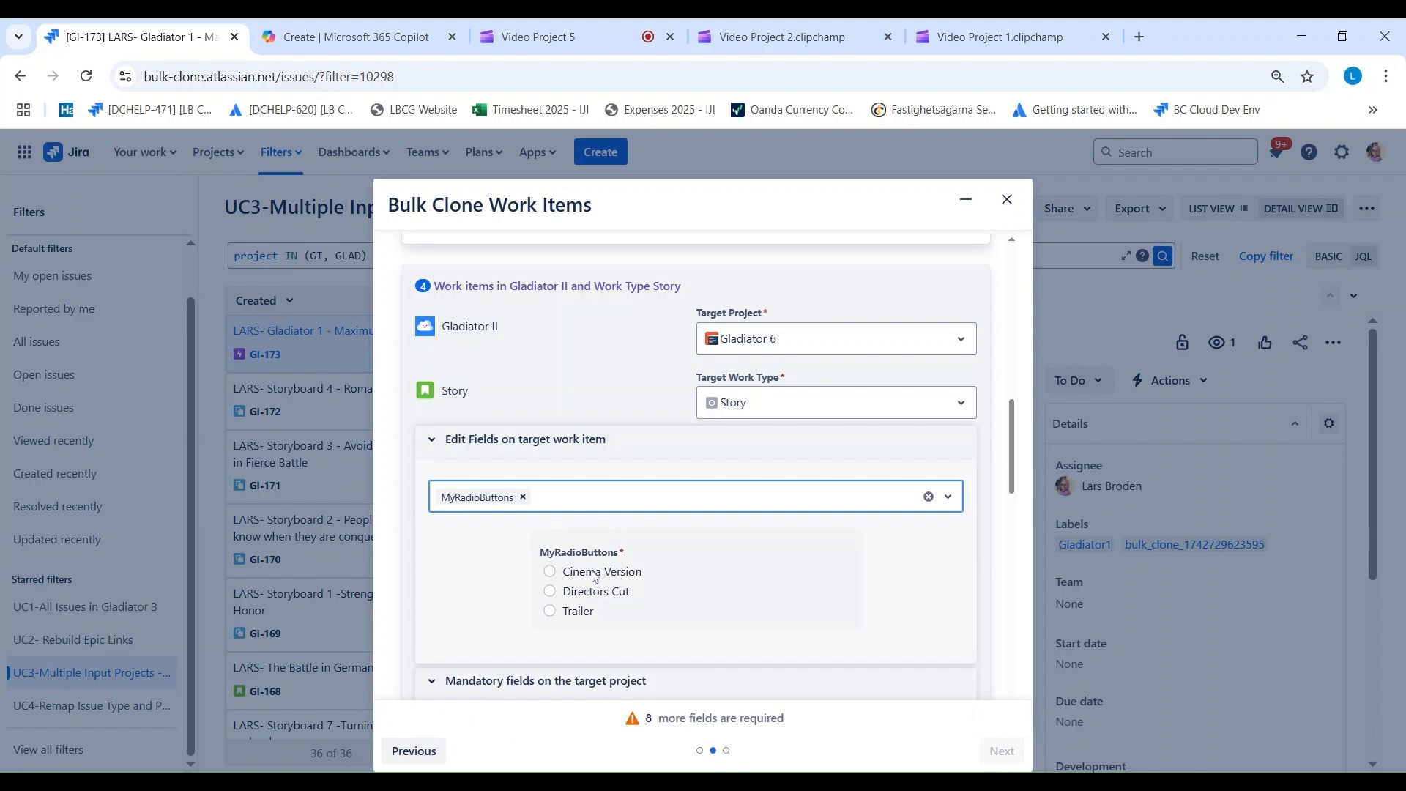
click(550, 572)
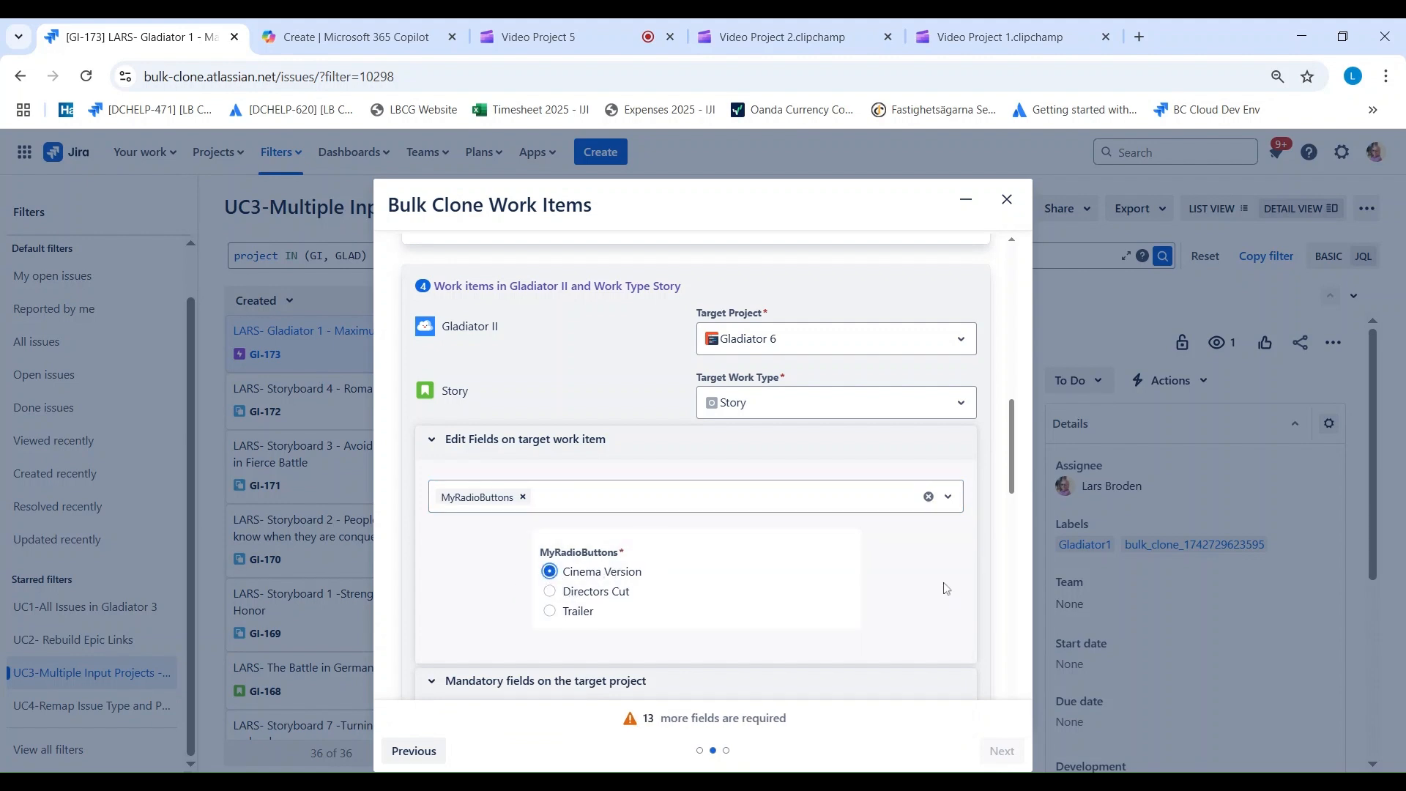
Step: Fill the Gladiator II Story mapping's mandatory DATE with 4/10/2025 and its Date Time with 4/10/2025 10:30 AM
scroll(919, 559, down, 1)
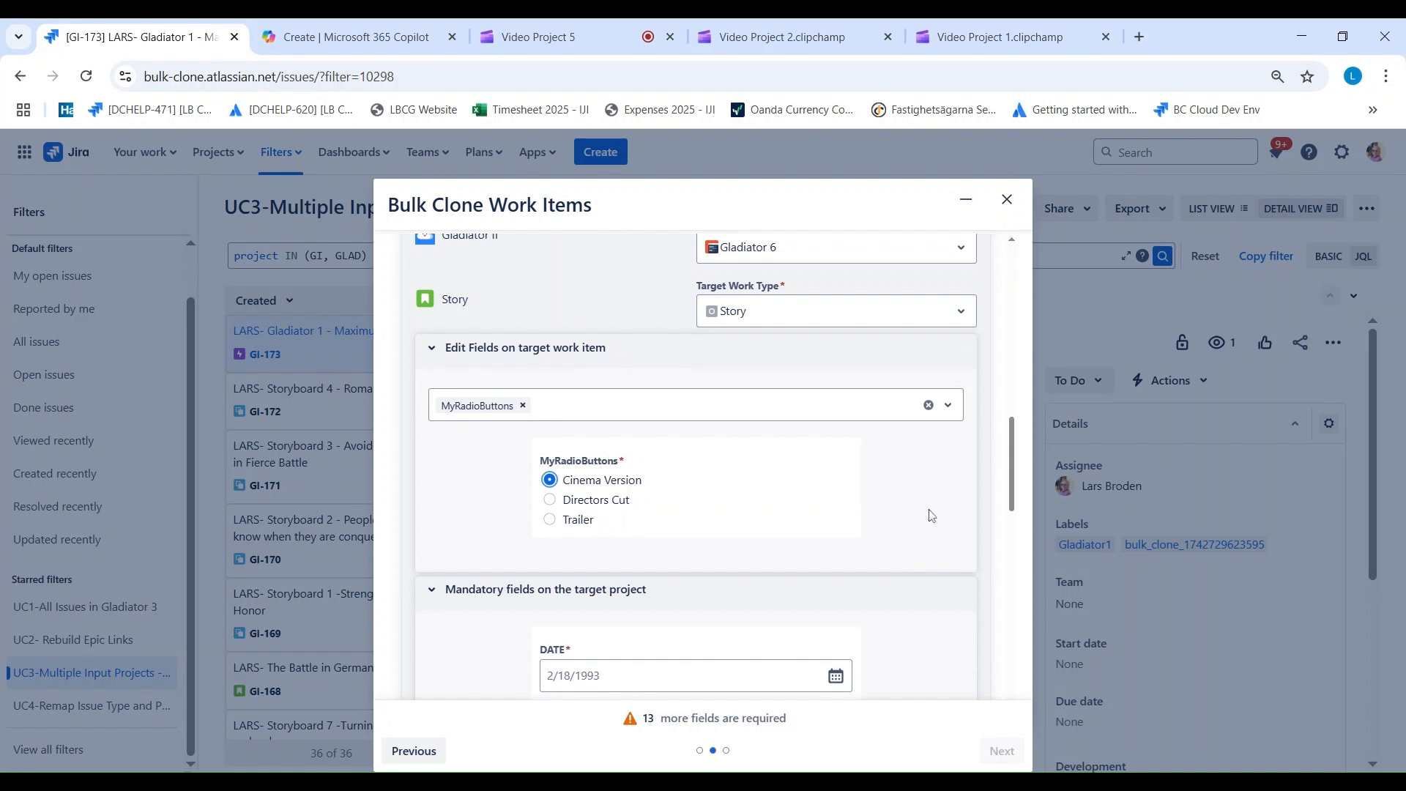
scroll(931, 513, down, 2)
click(609, 498)
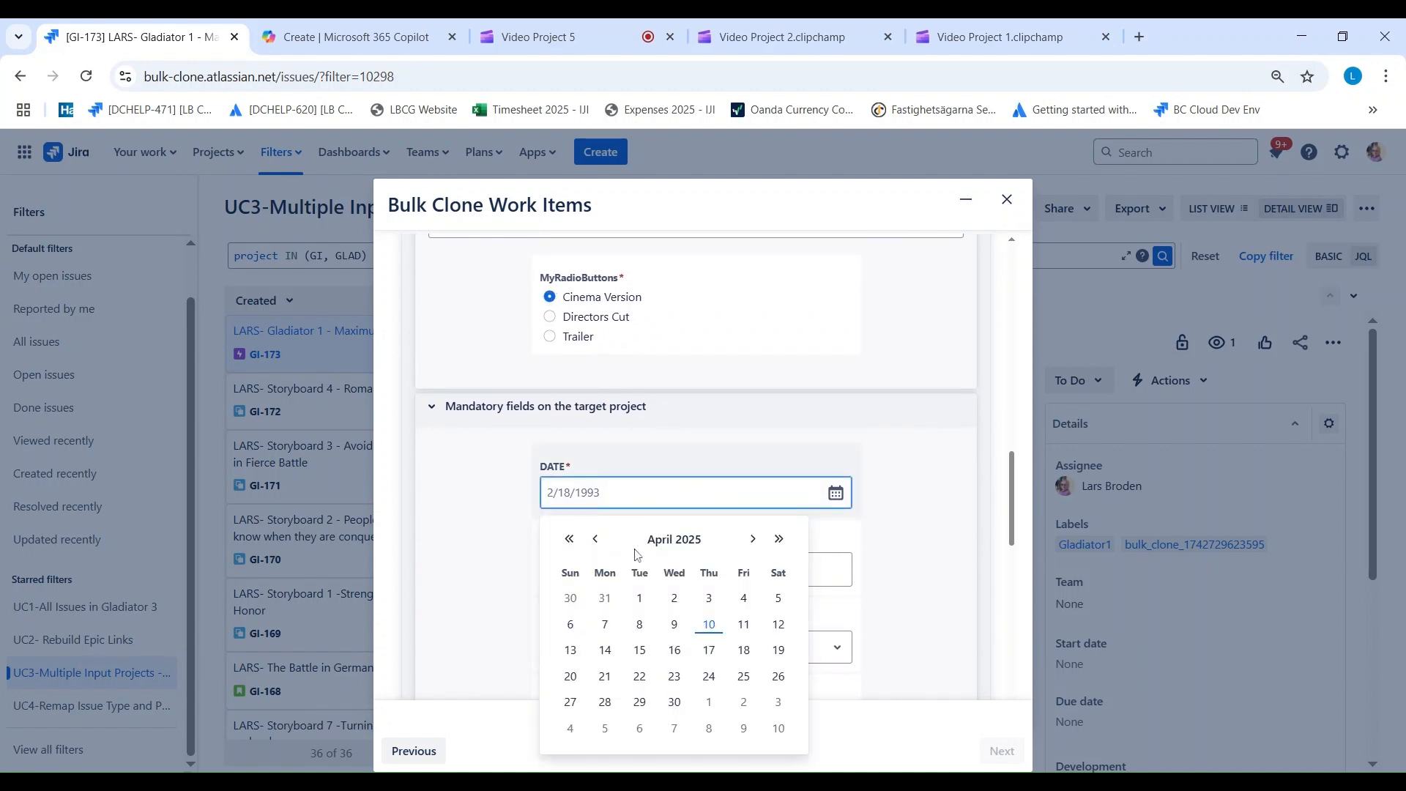
click(709, 624)
click(614, 572)
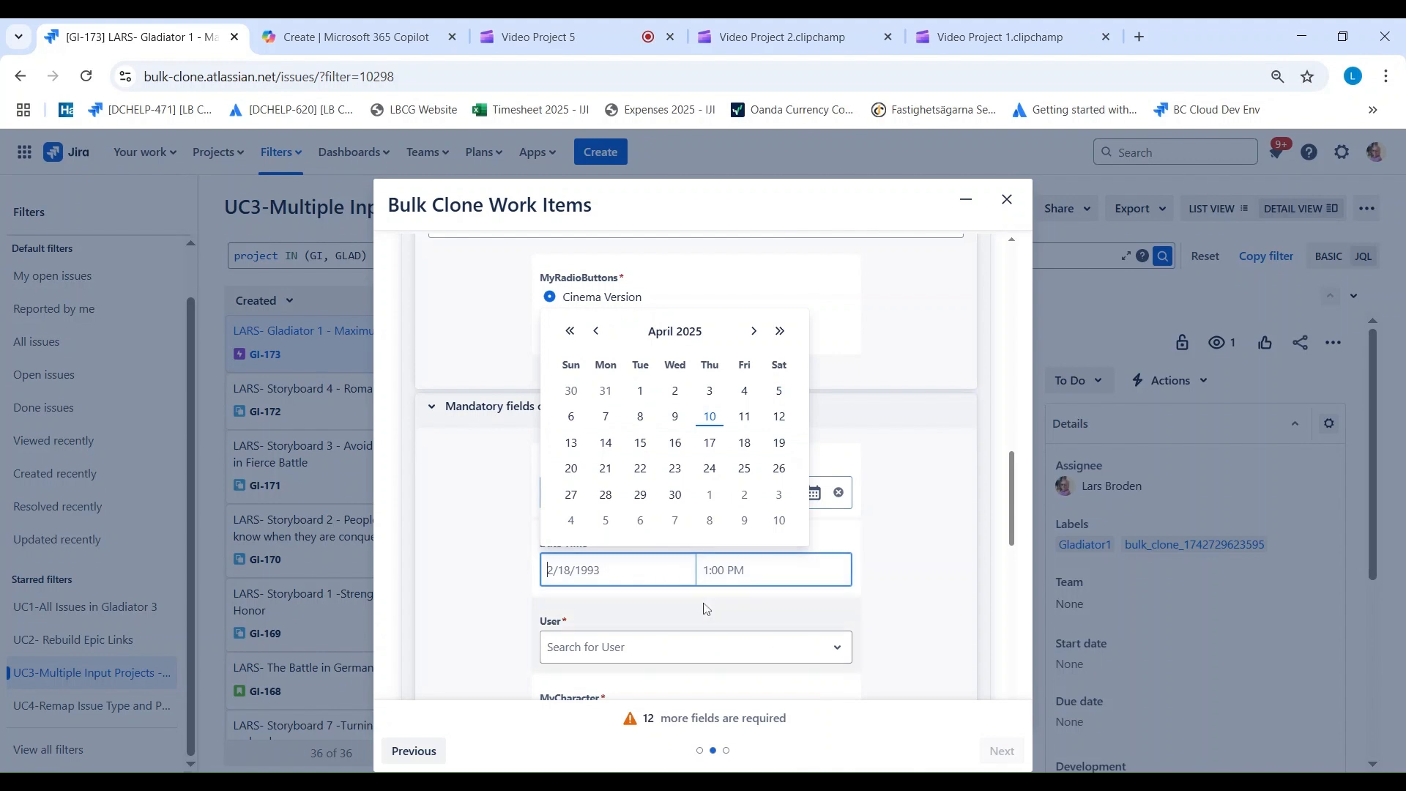
click(710, 417)
click(744, 568)
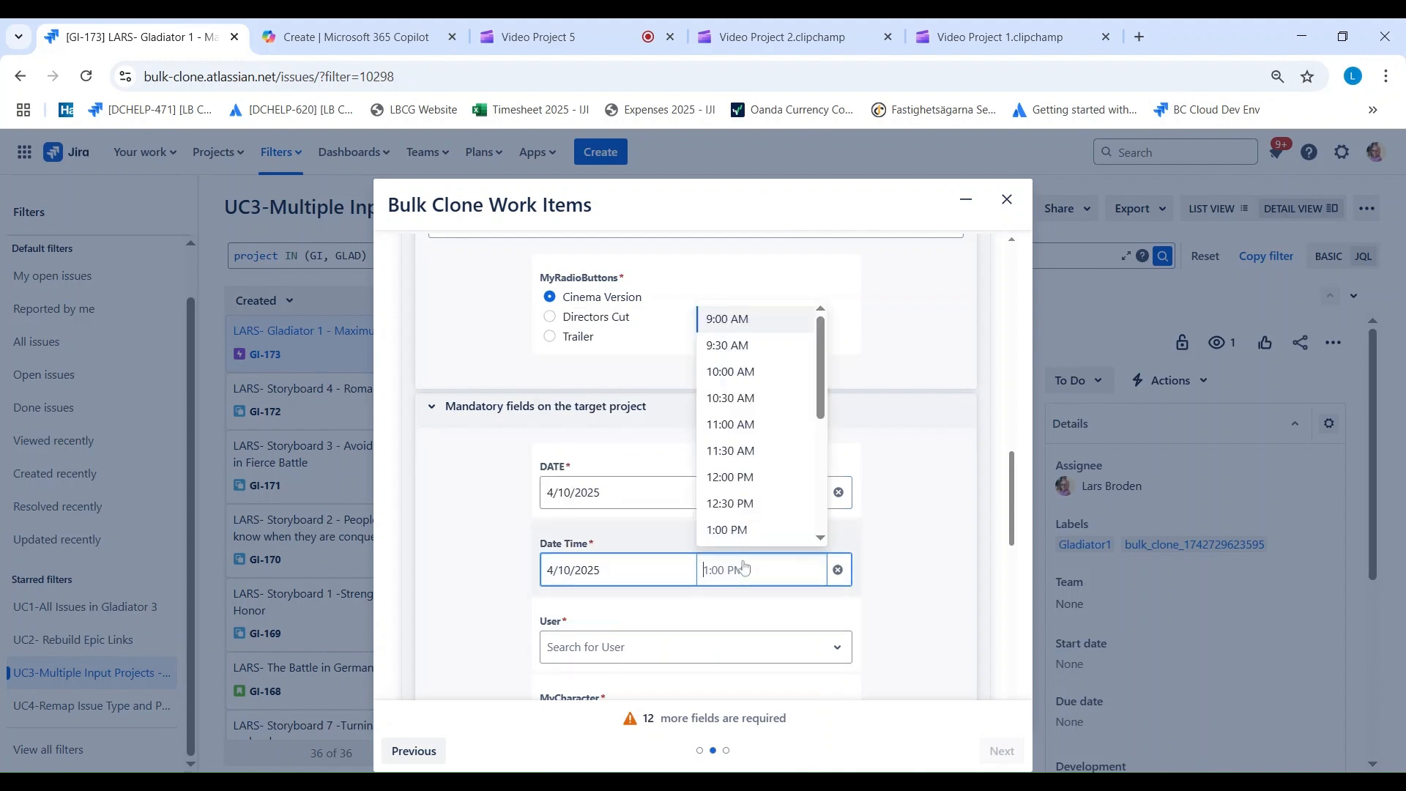
click(731, 398)
Step: Search for the person shown as assignee and choose them in the Gladiator II Story mapping's mandatory User field
scroll(513, 476, down, 3)
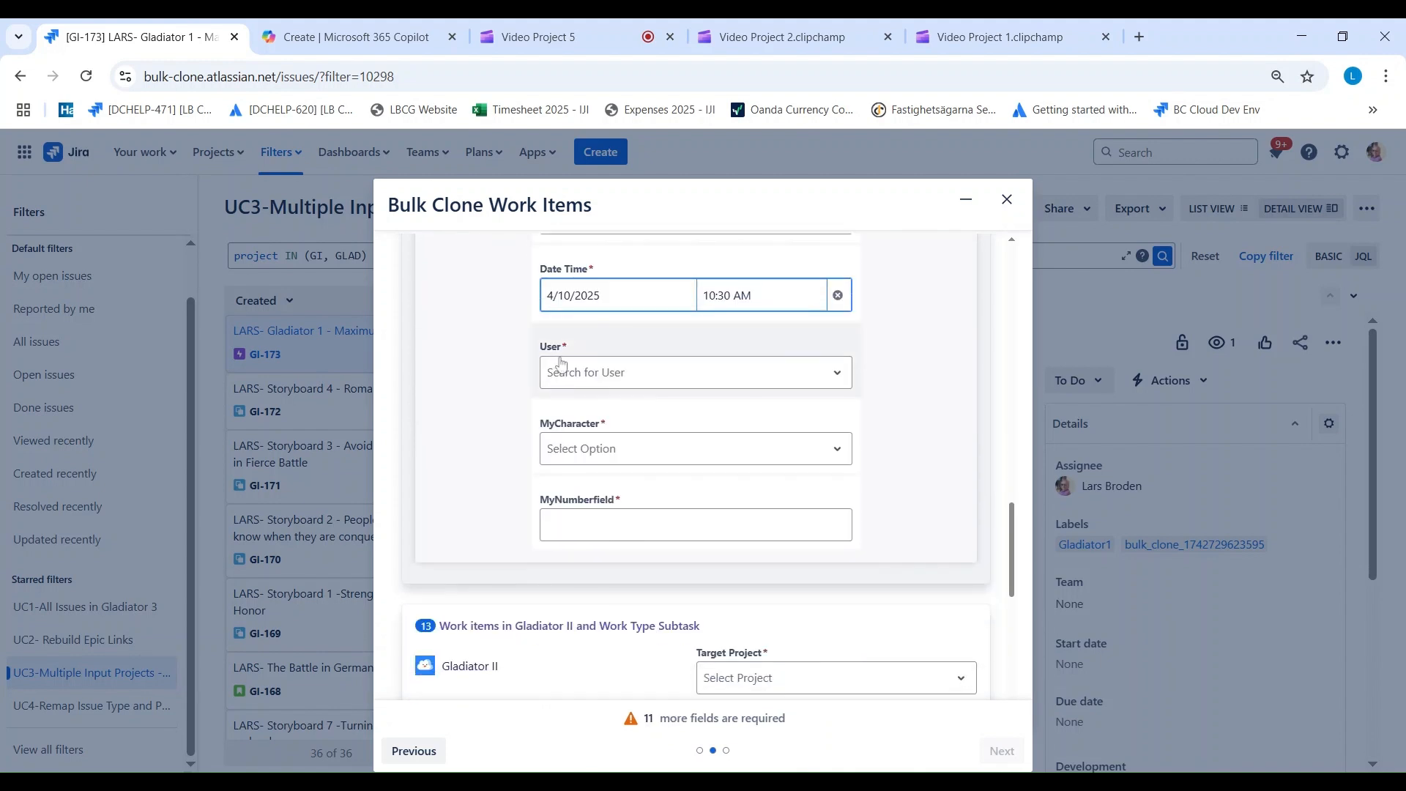
click(581, 374)
text(LAr)
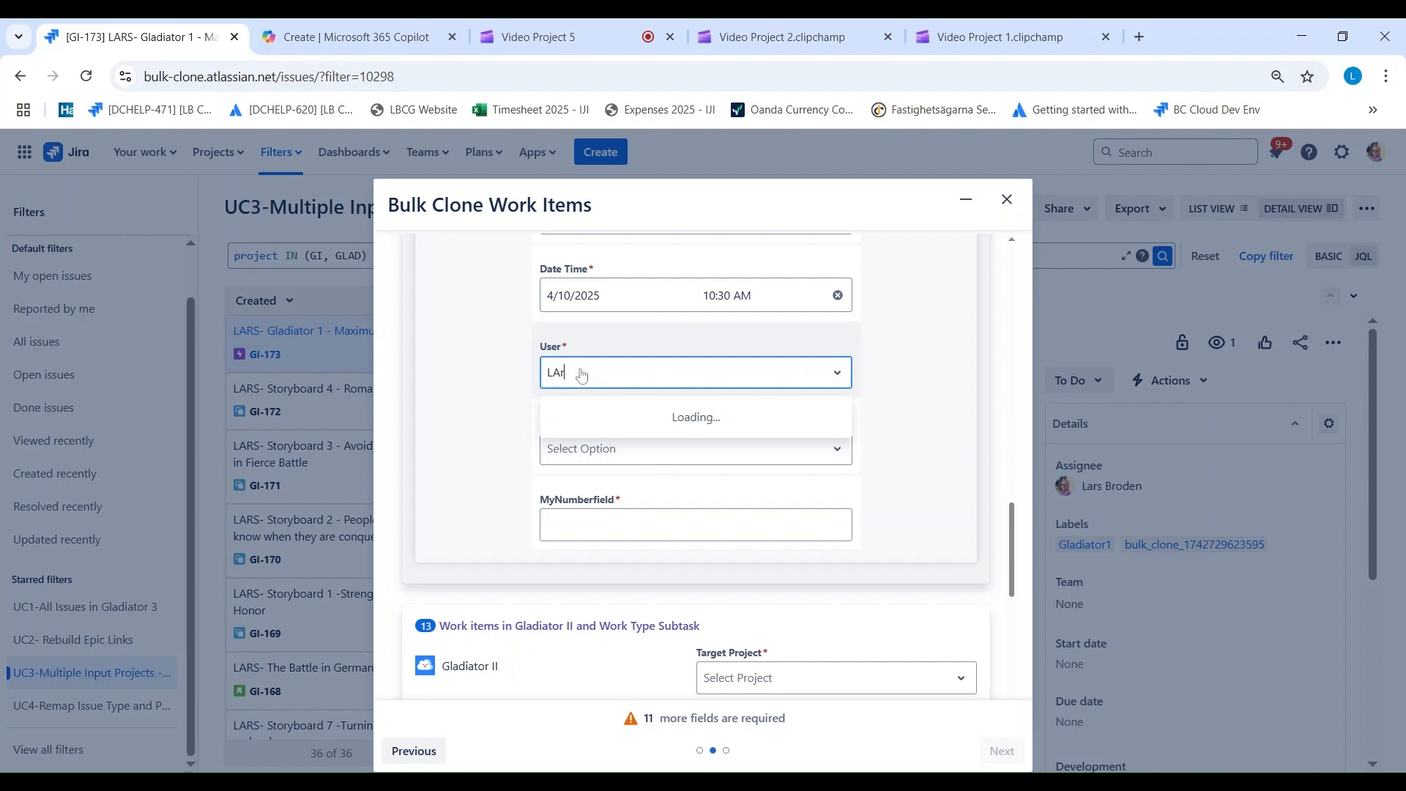
text(s)
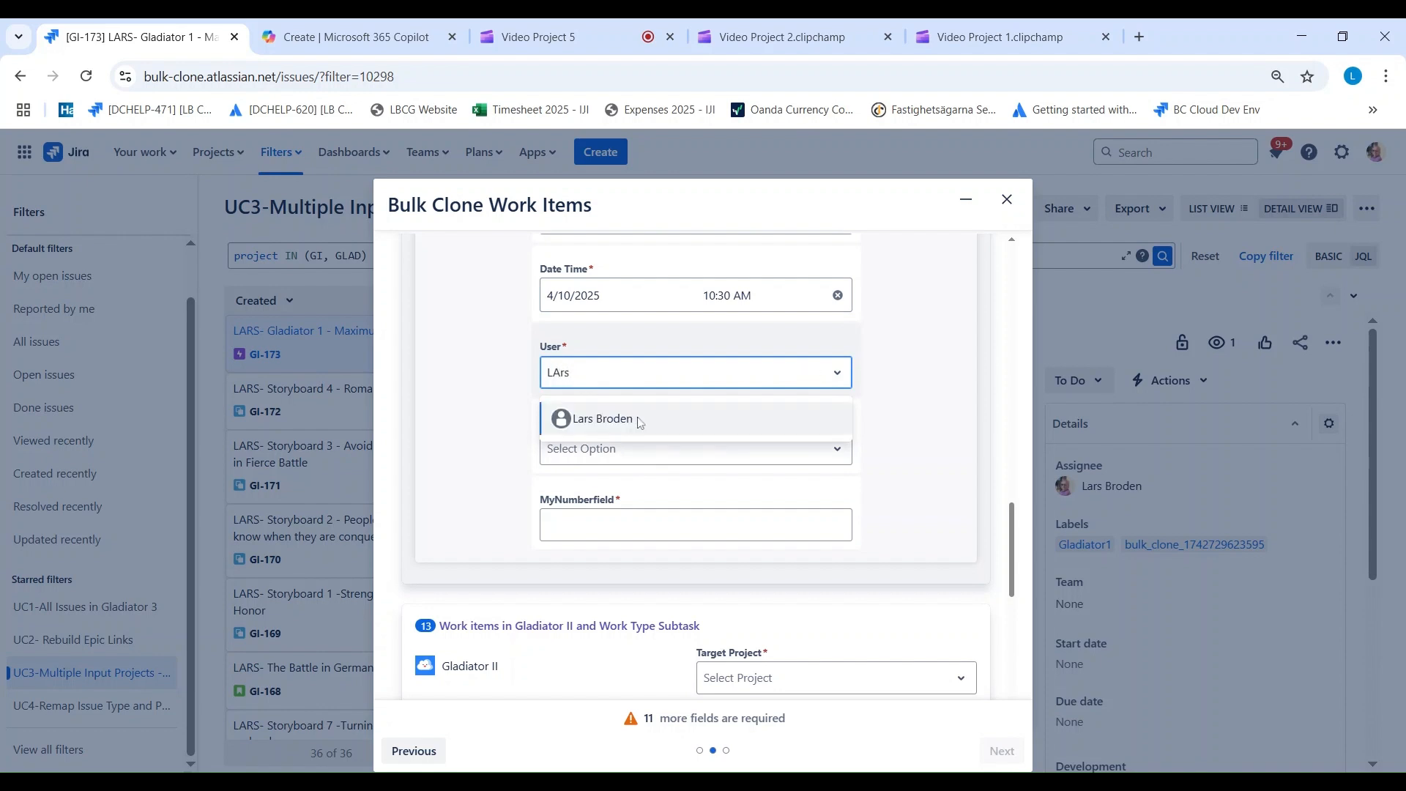
click(579, 415)
Step: Choose Medikus and Slave for the Gladiator II Story mapping's MyCharacter and set its MyNumberfield to 22
click(590, 449)
click(587, 520)
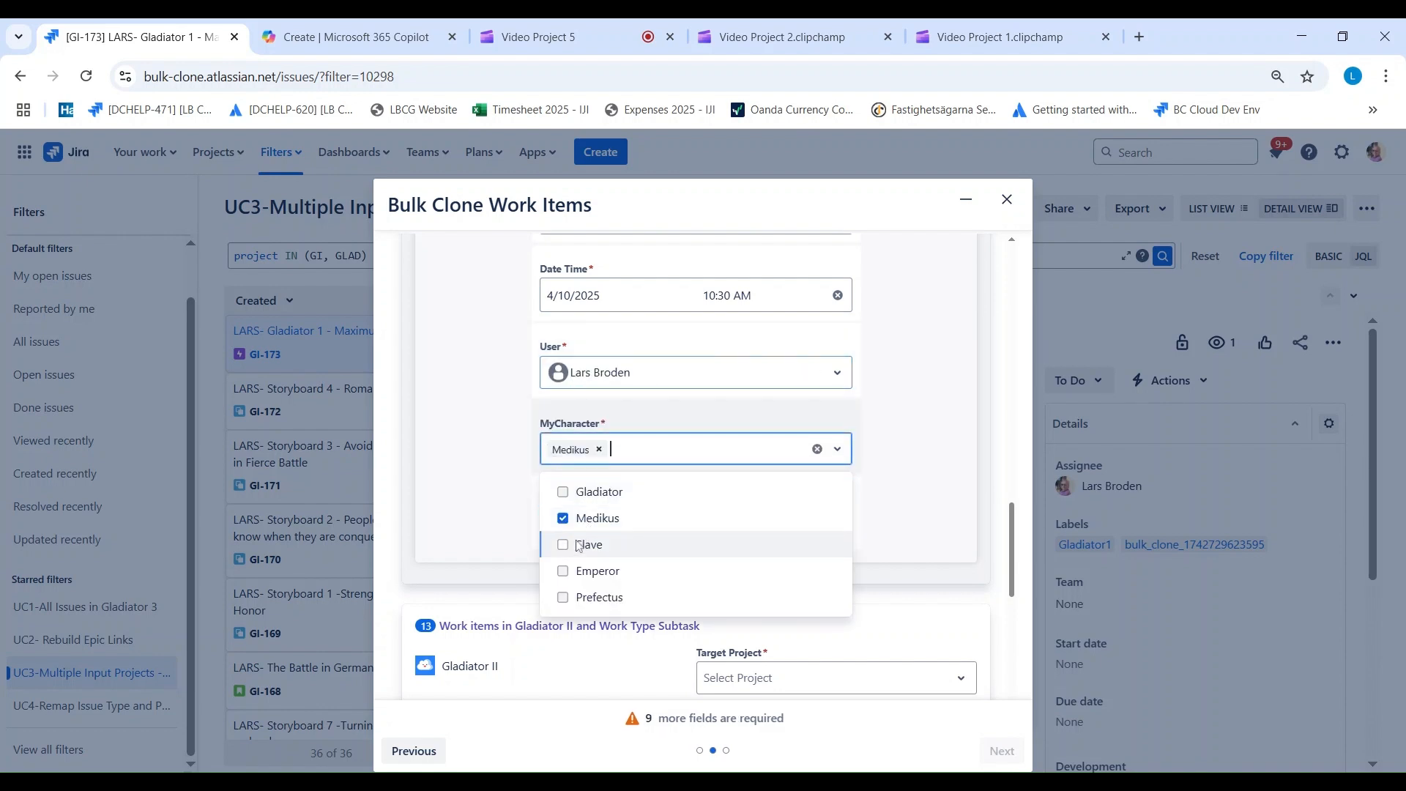
click(588, 545)
click(894, 512)
click(659, 525)
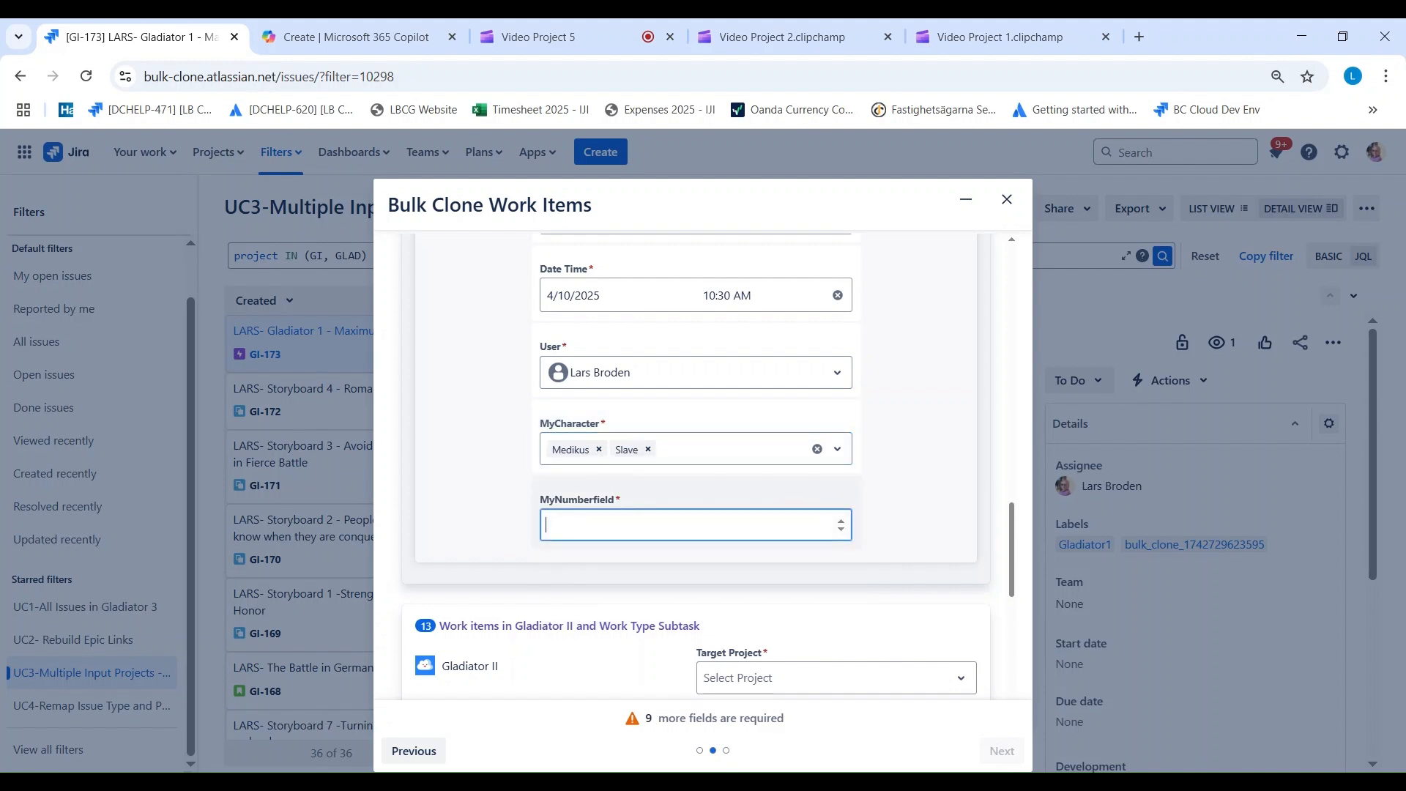
text(22)
scroll(587, 393, down, 3)
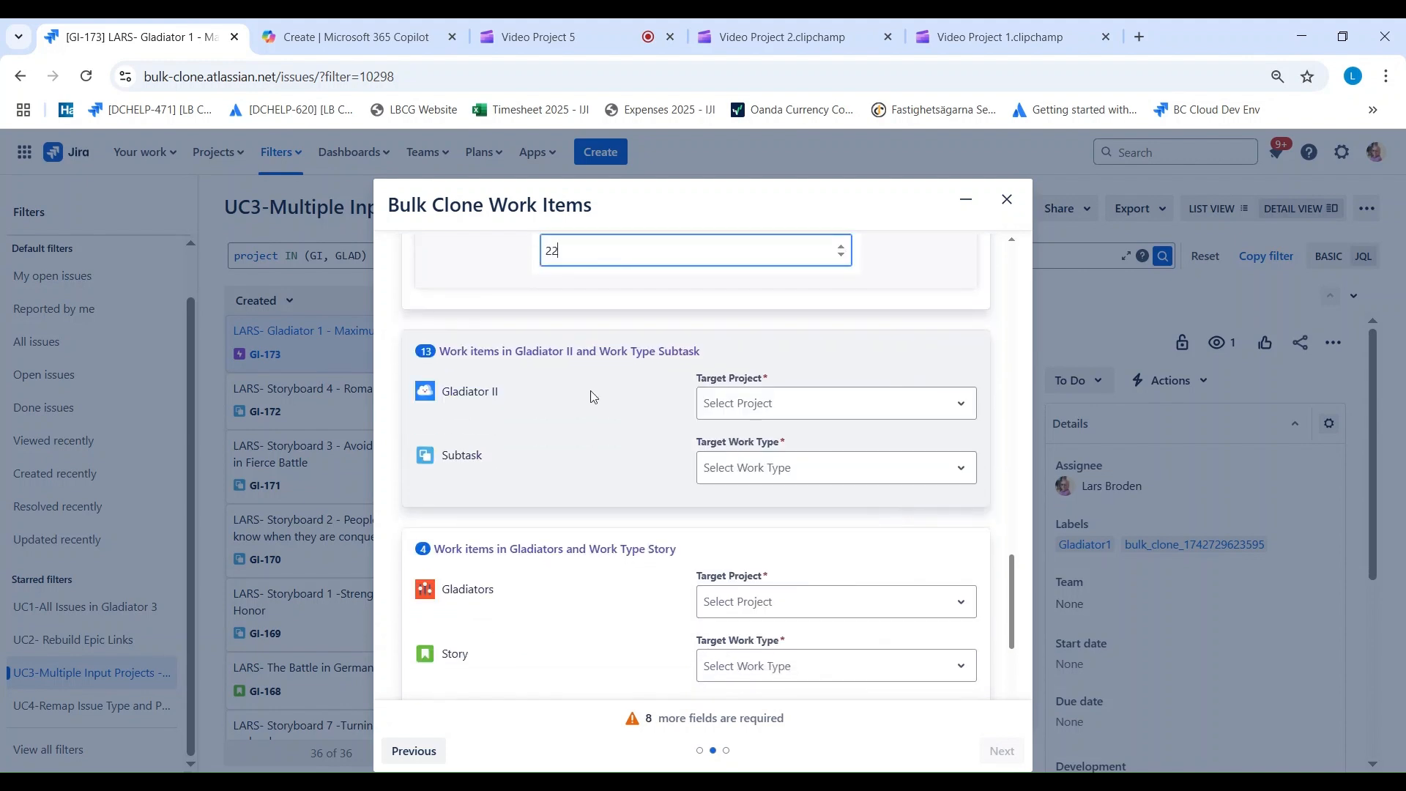
click(501, 290)
Step: Map the Gladiator II Subtask work items to target project Gladiator 6 with work type Sub-task
scroll(498, 292, up, 3)
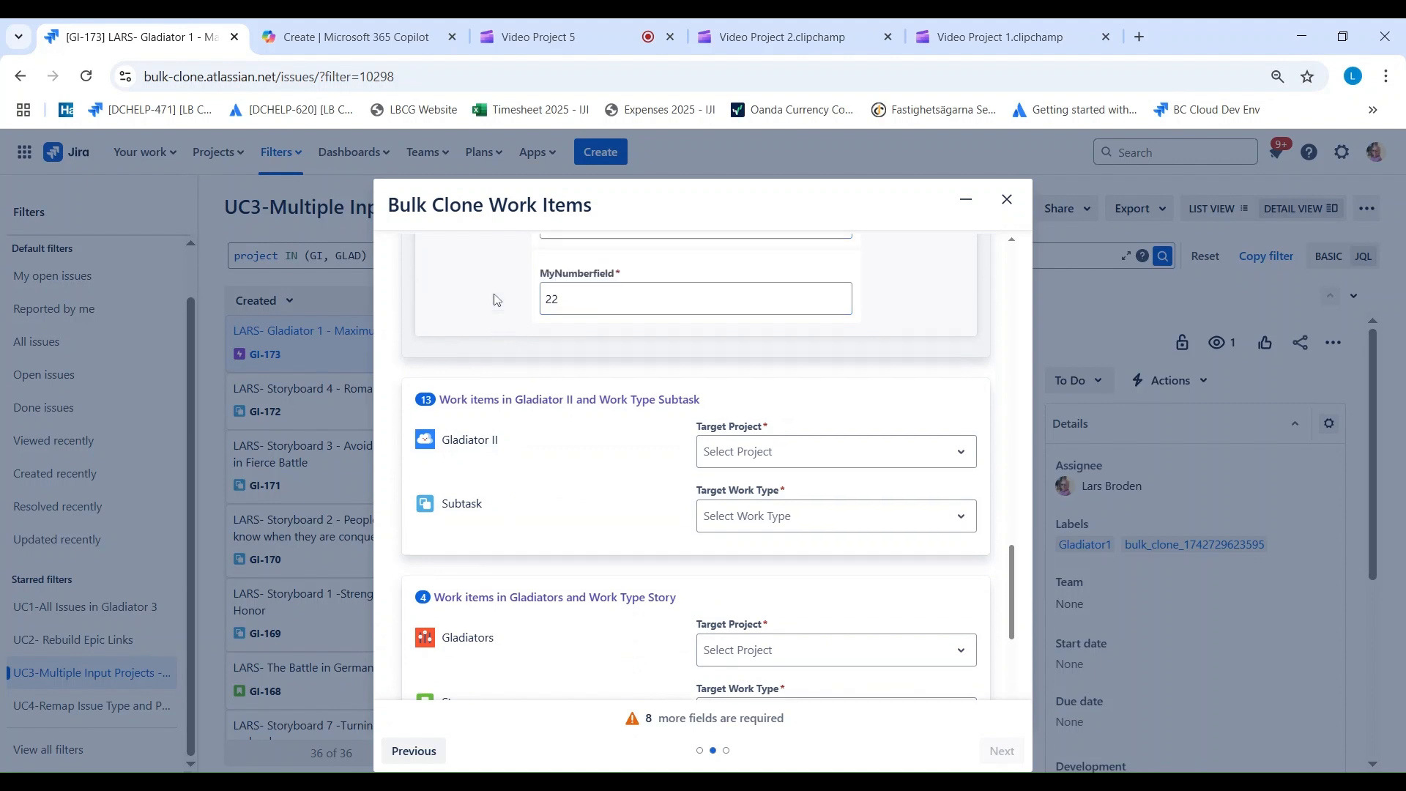
scroll(489, 296, down, 3)
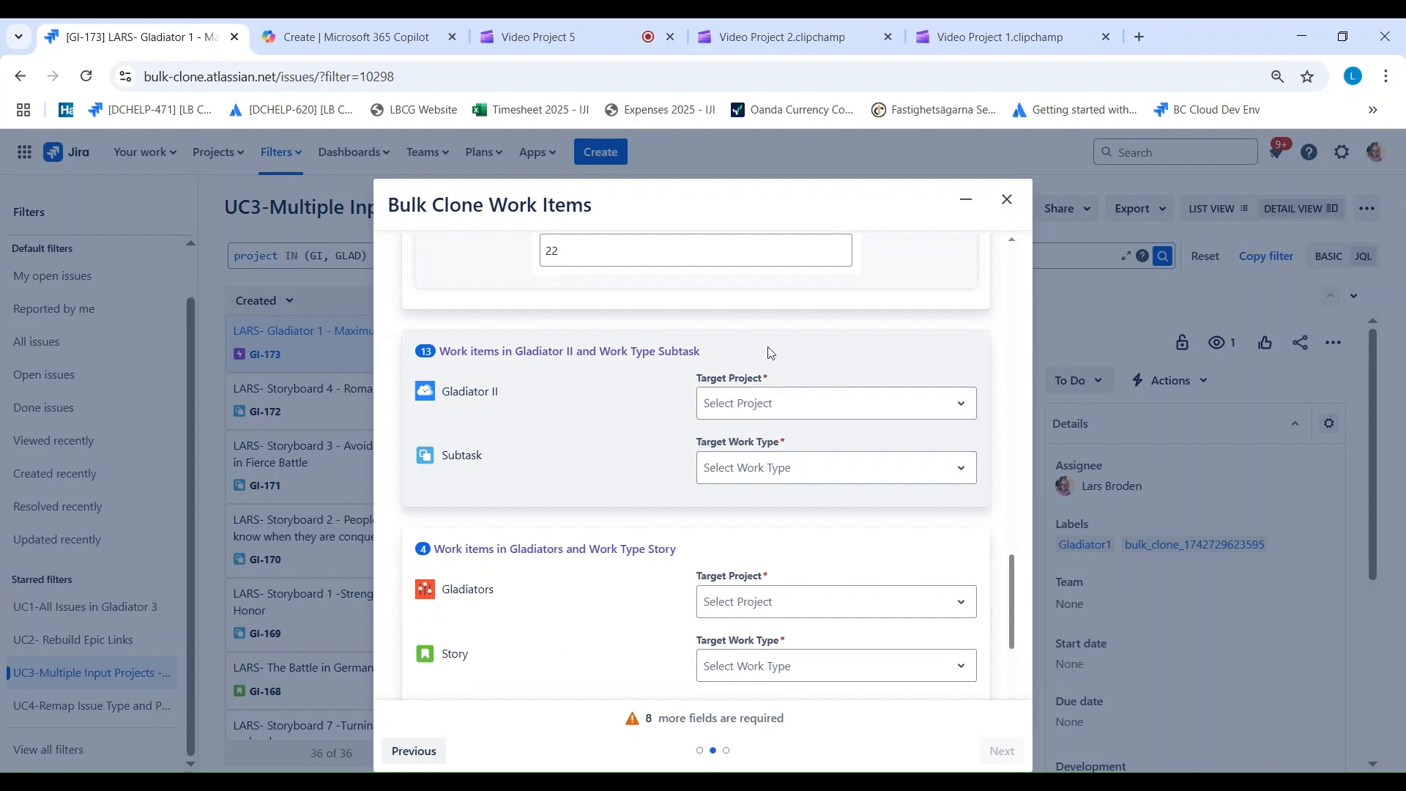
click(764, 405)
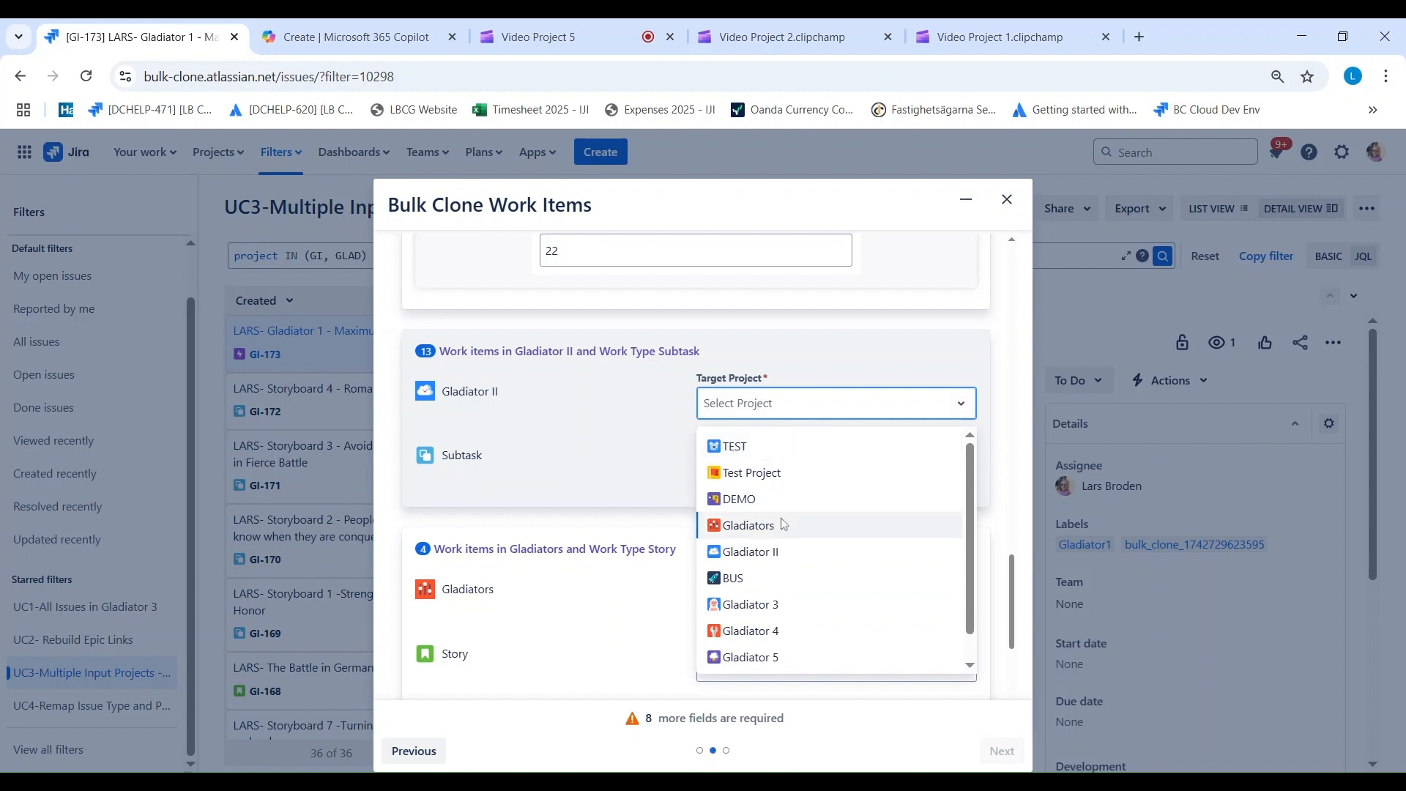
scroll(782, 524, down, 1)
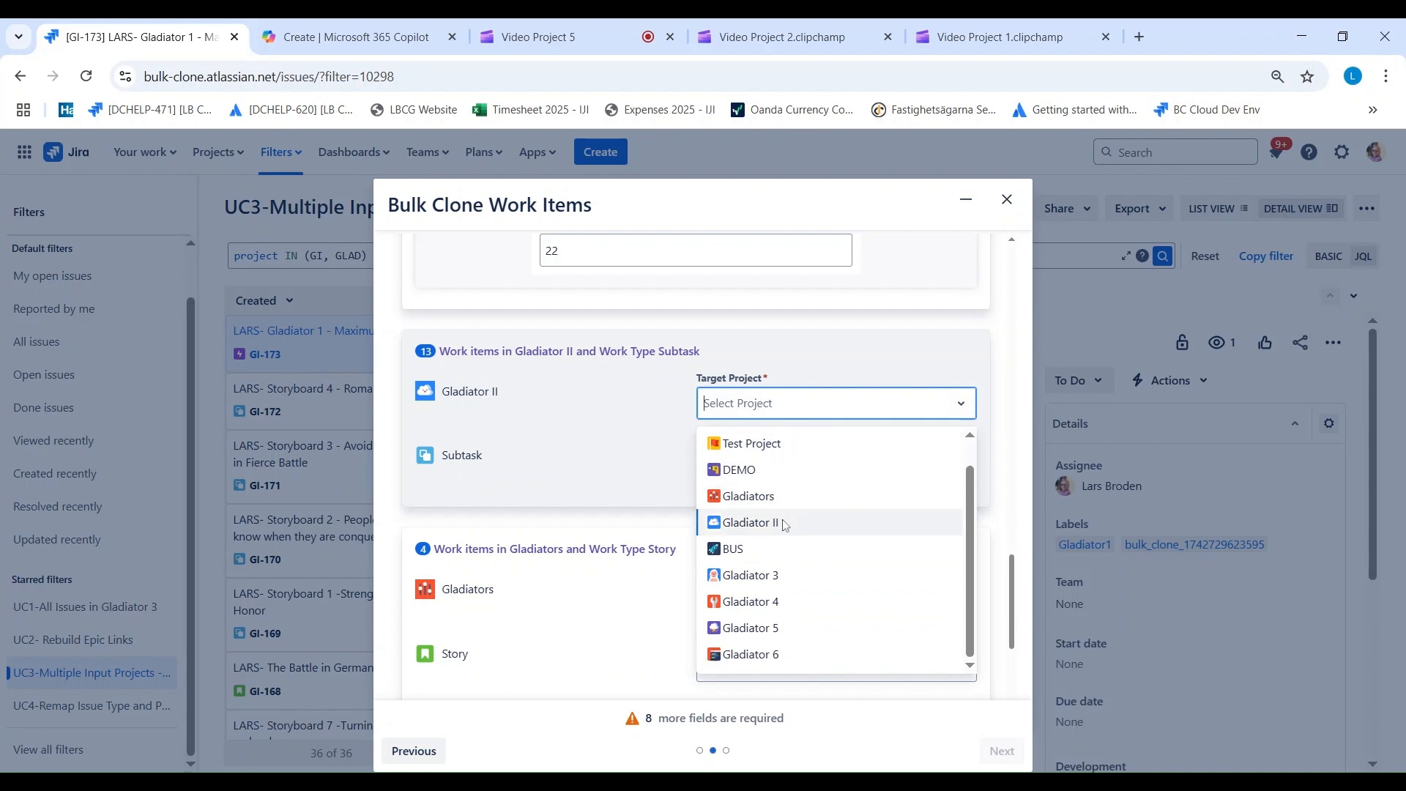
click(751, 654)
click(745, 471)
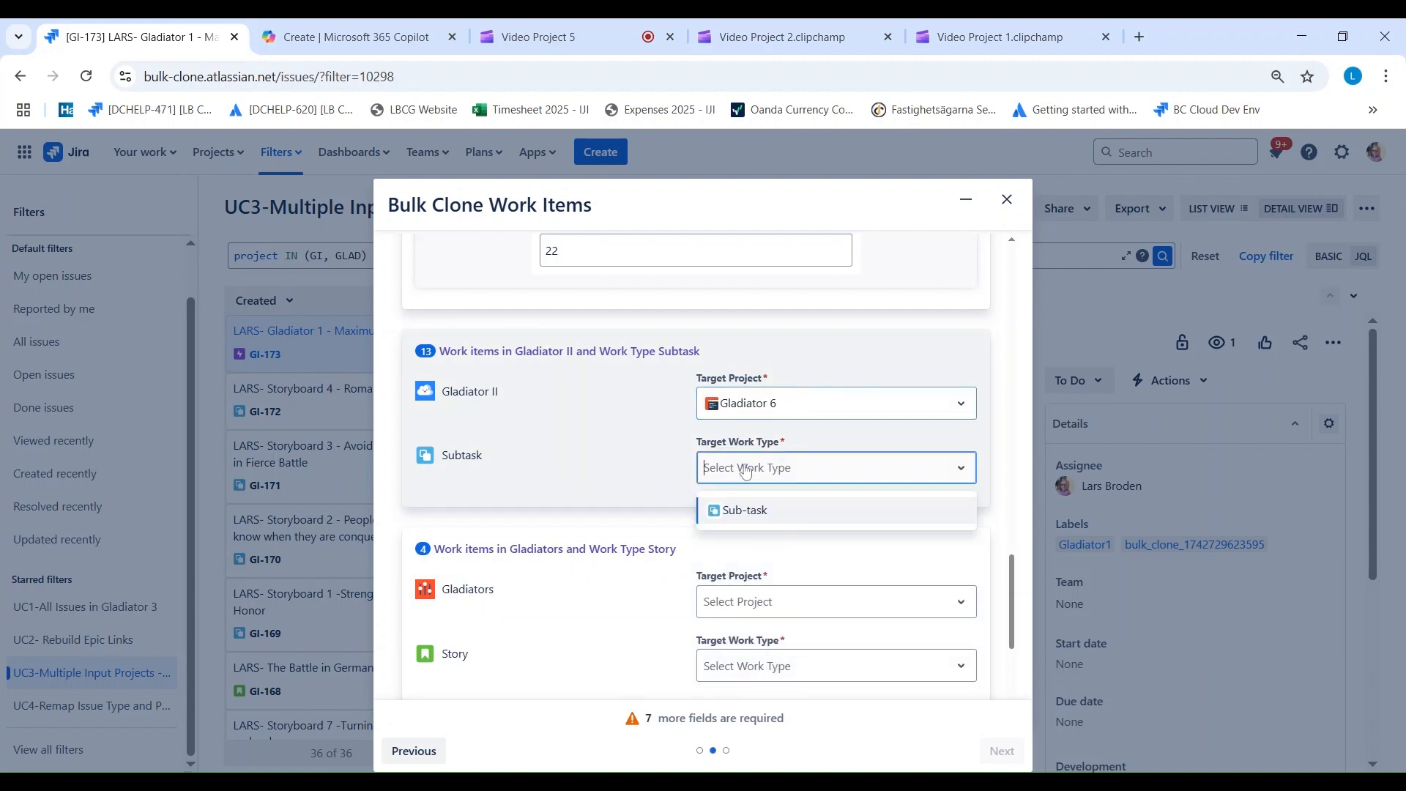
click(745, 515)
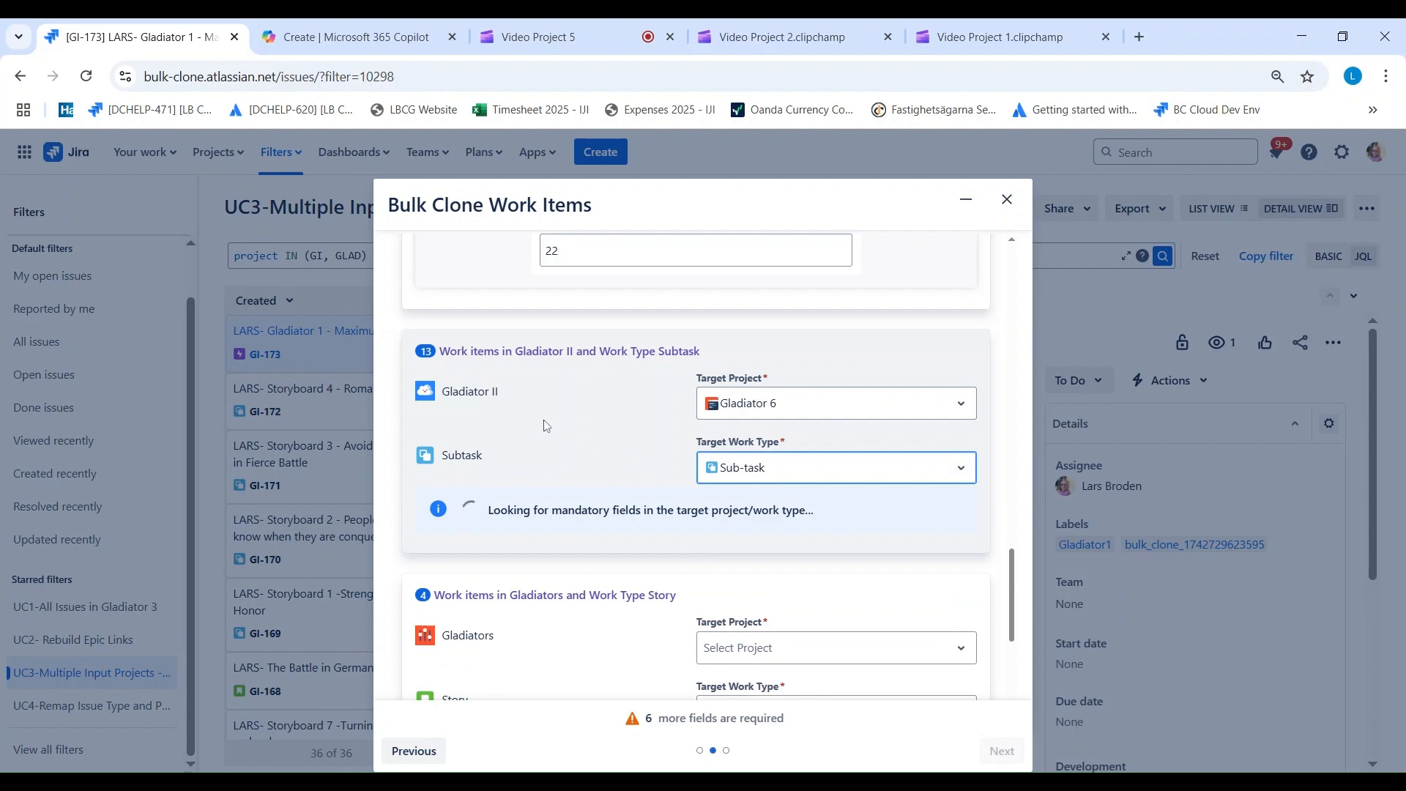
Step: Fill the Gladiator II Subtask mapping's mandatory DATE with 4/10/2025 and its Date Time with 4/10/2025 11:00 AM
scroll(542, 415, down, 3)
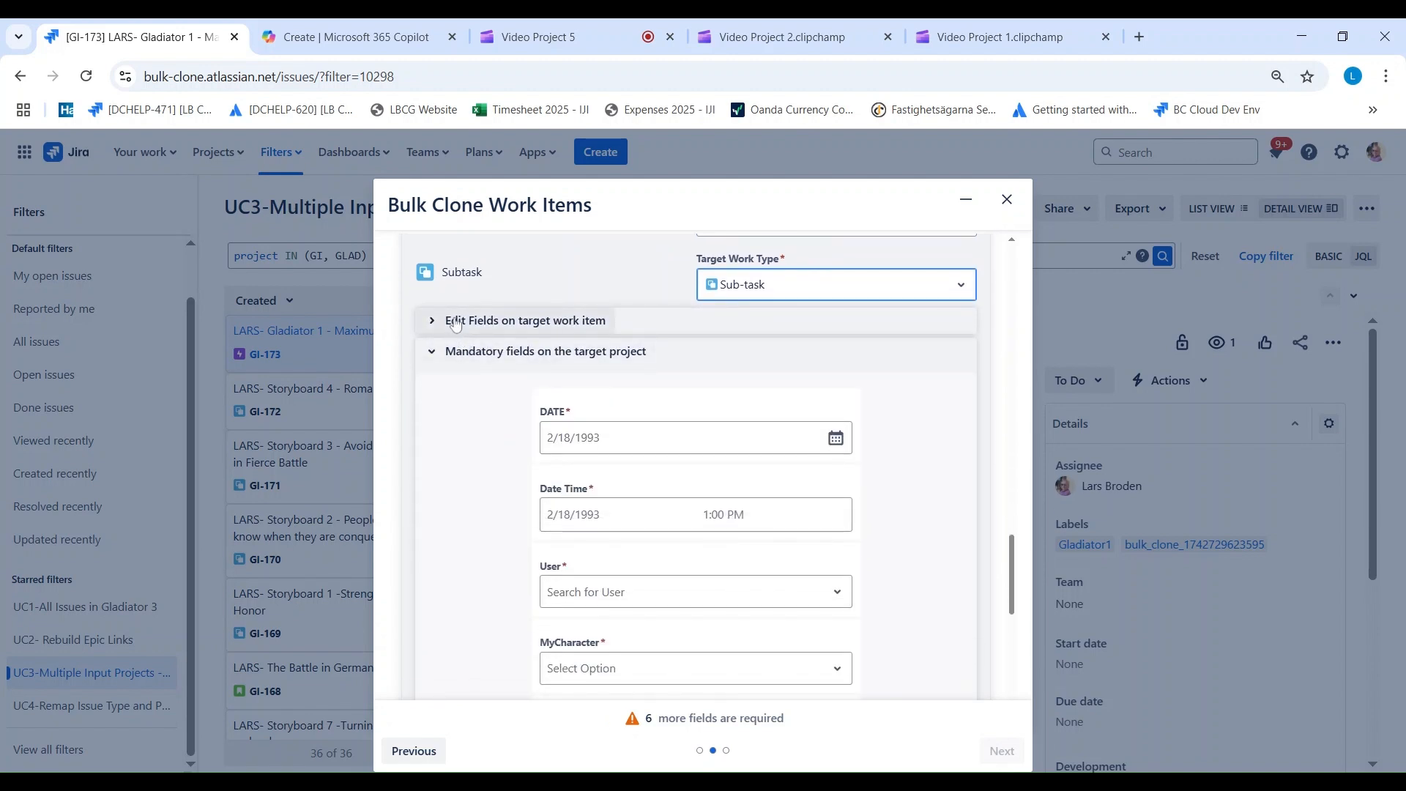
click(586, 440)
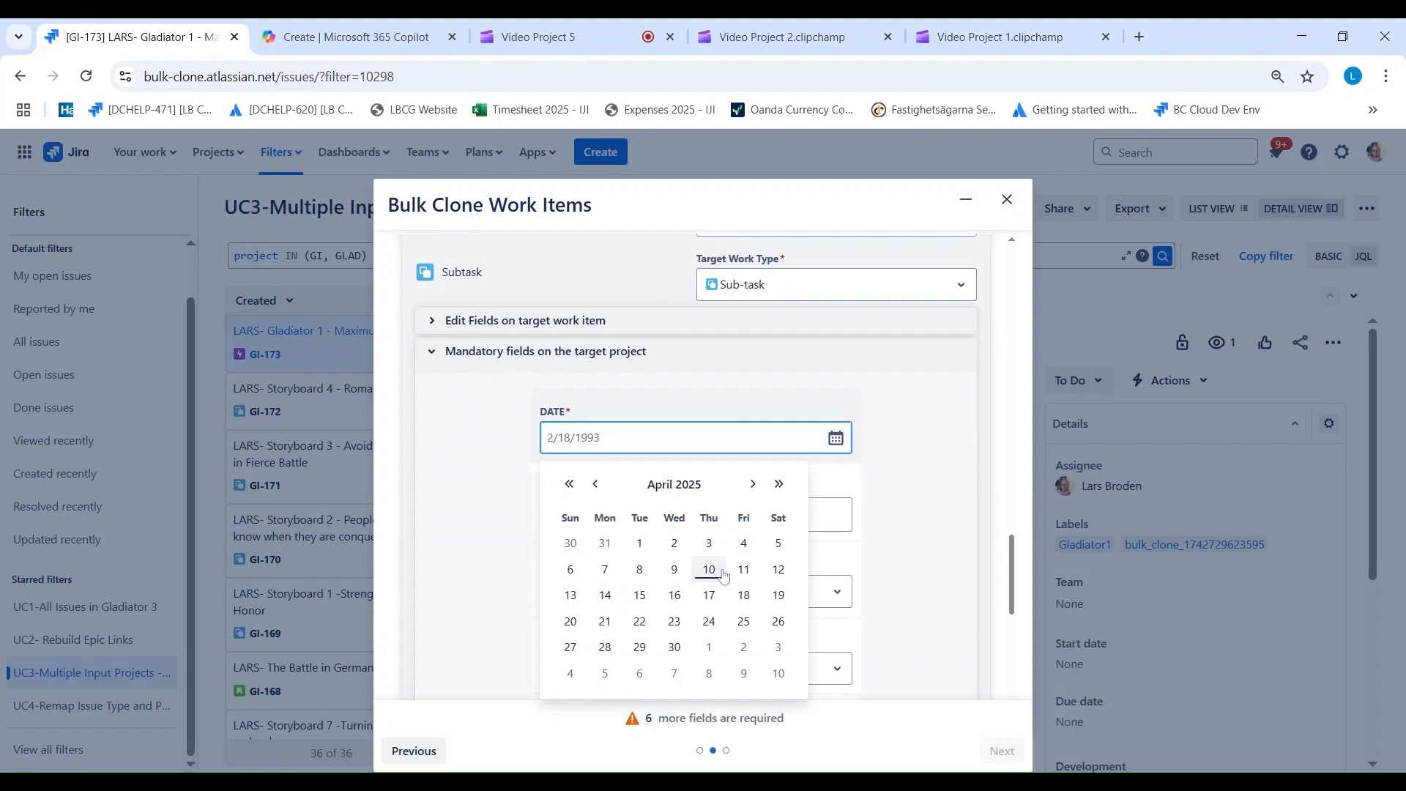
click(675, 595)
click(619, 516)
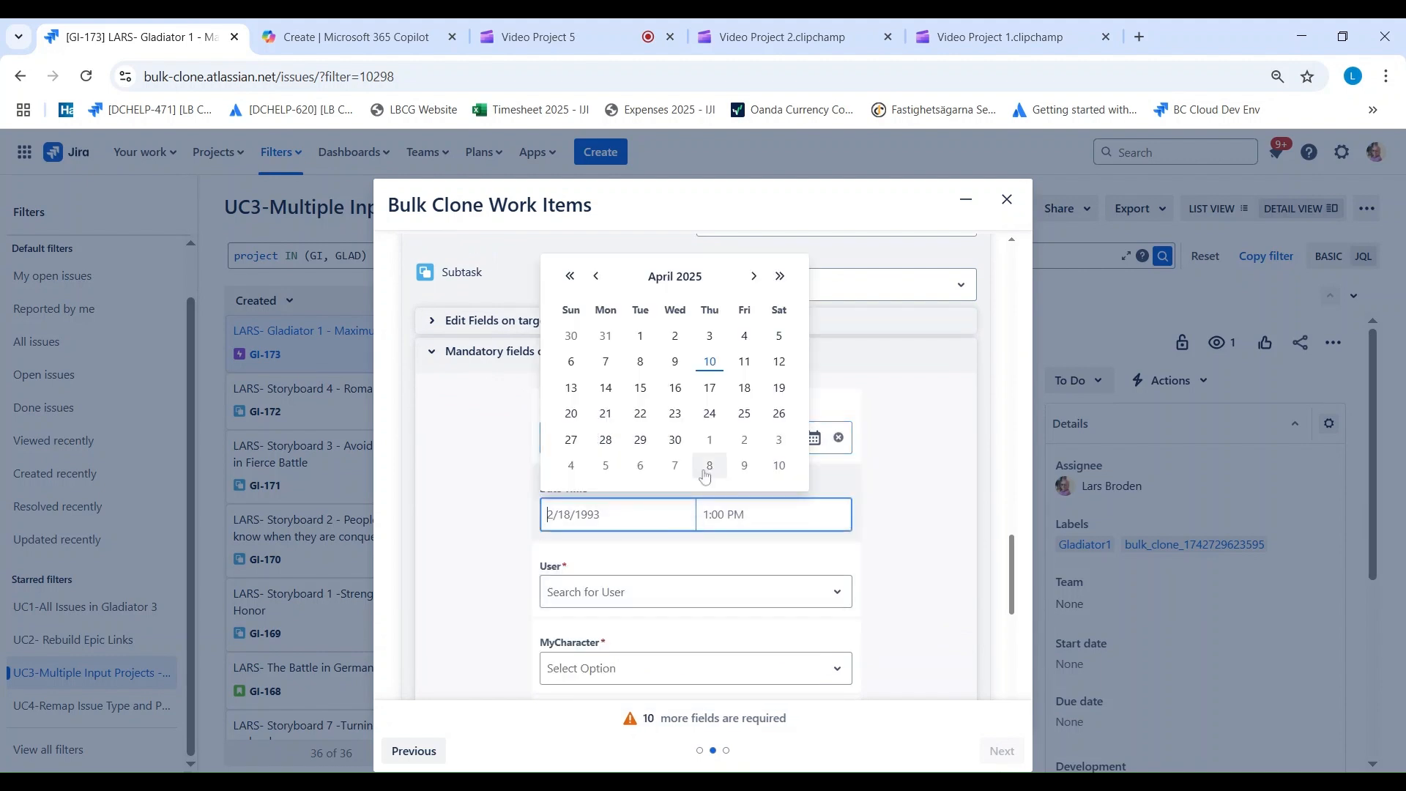
click(709, 361)
click(734, 513)
click(738, 375)
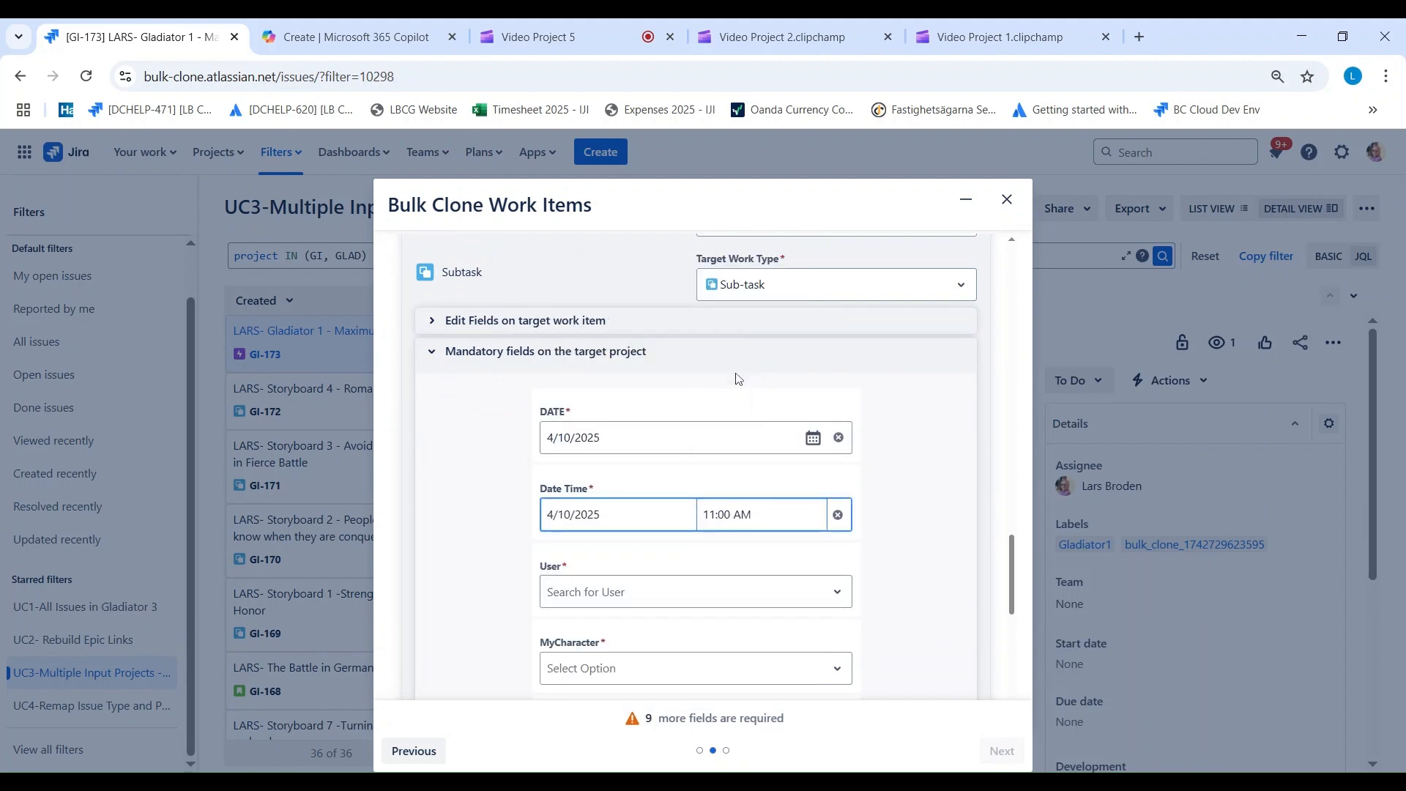
Step: Search for the person shown as assignee and choose them in the Gladiator II Subtask mapping's mandatory User field
click(605, 593)
text(LArs)
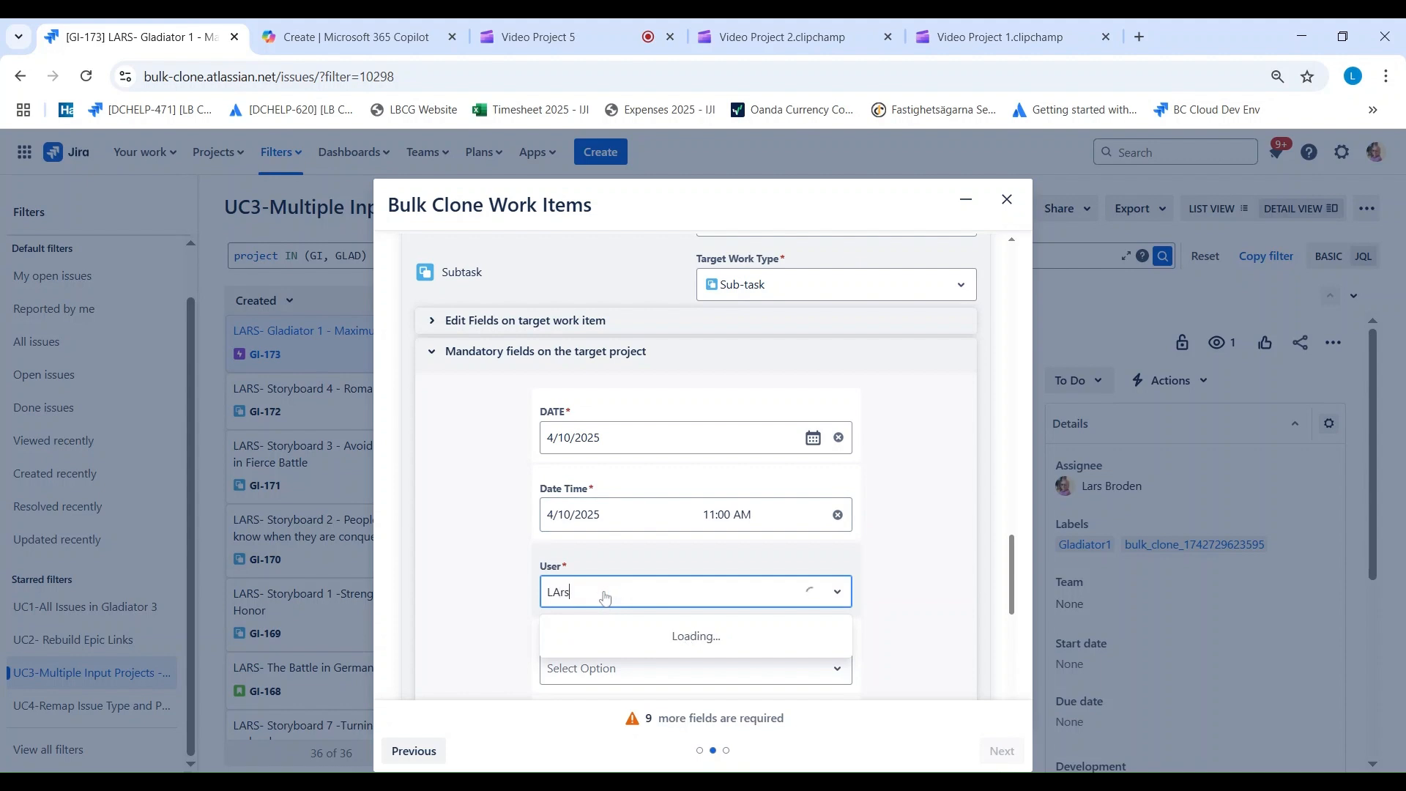
click(605, 637)
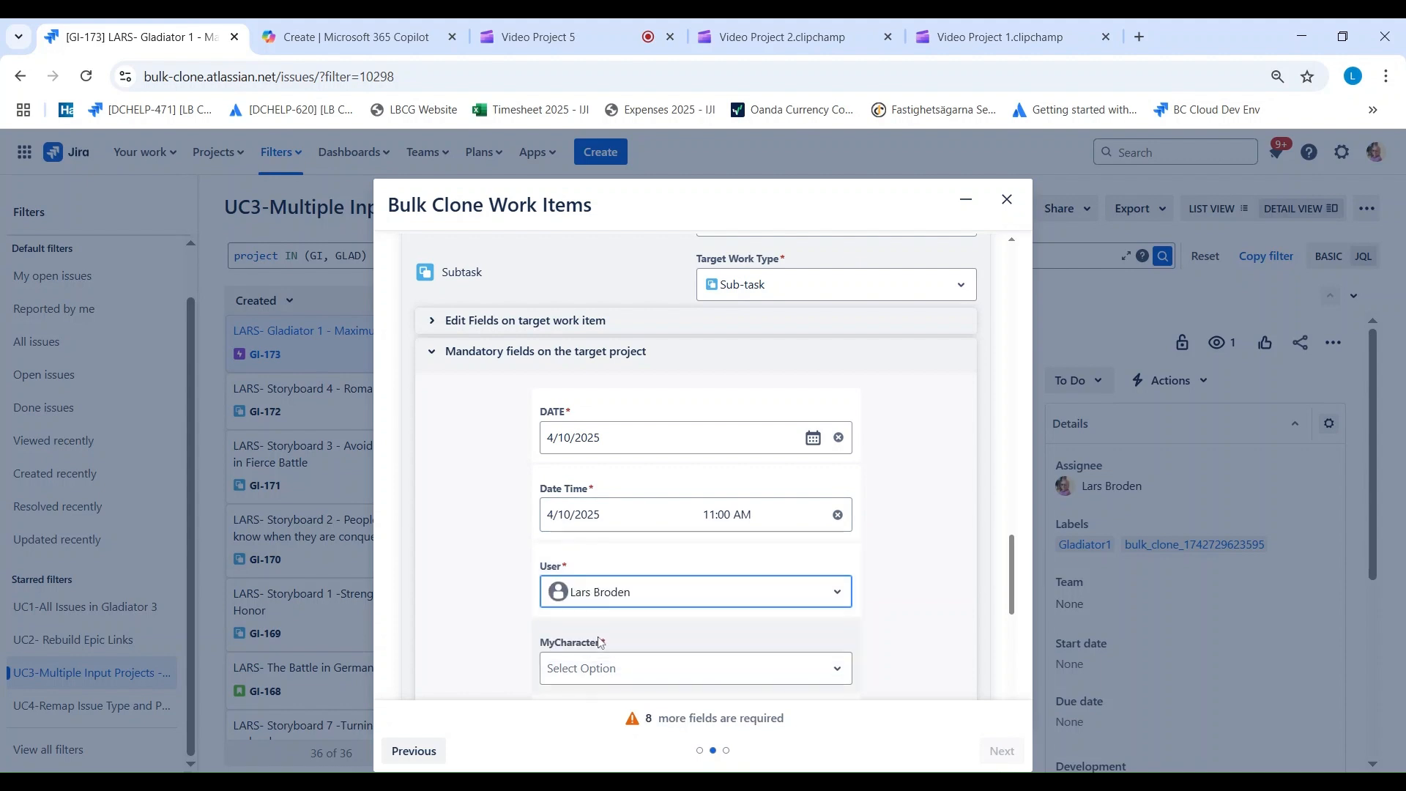
Step: Choose Medikus and Slave for the Gladiator II Subtask mapping's MyCharacter and set its MyNumberfield to 44
scroll(502, 555, down, 4)
click(605, 393)
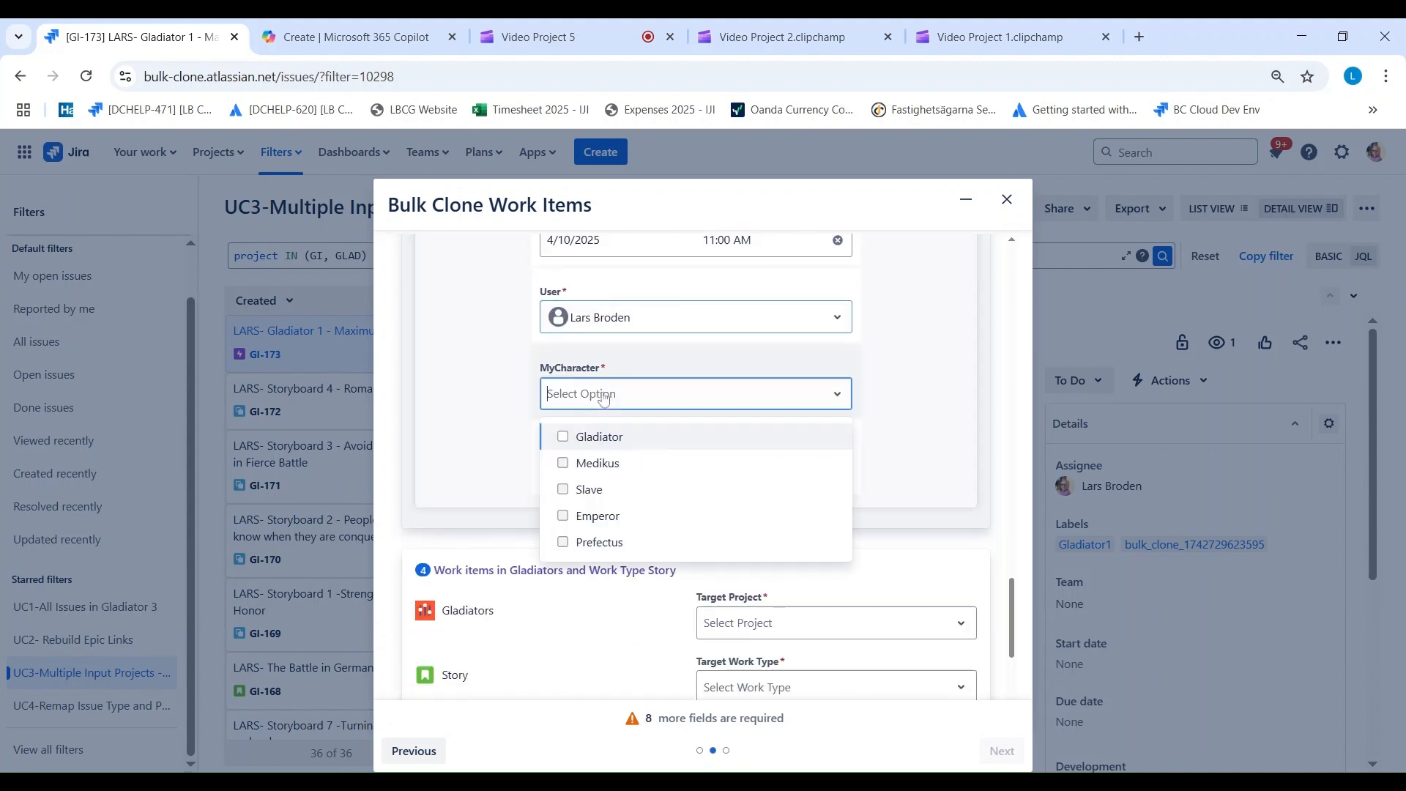
click(598, 463)
click(590, 489)
click(900, 462)
click(609, 470)
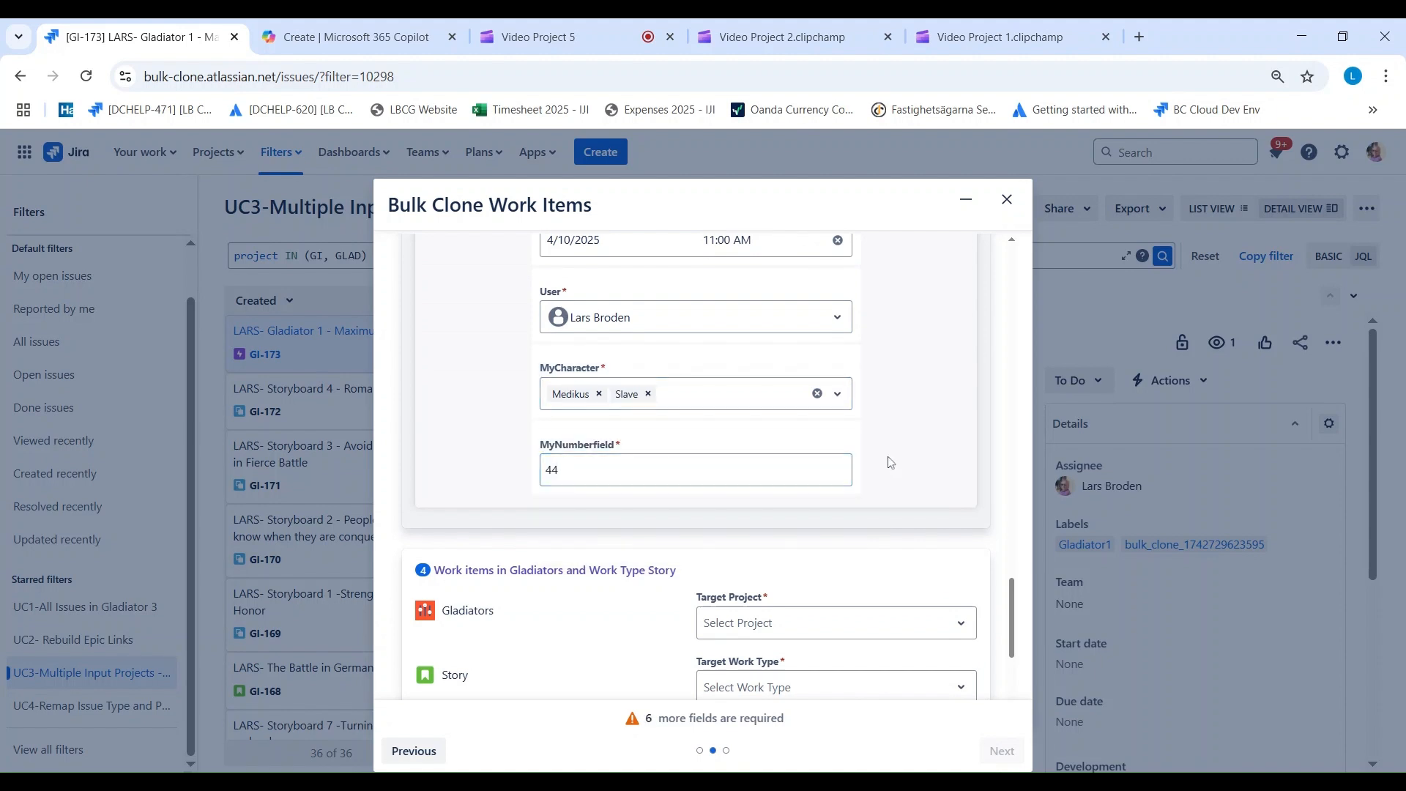
Step: Map the Gladiators Story work items to target project Gladiator 6 with work type Story
scroll(871, 491, down, 3)
drag(500, 337, 440, 337)
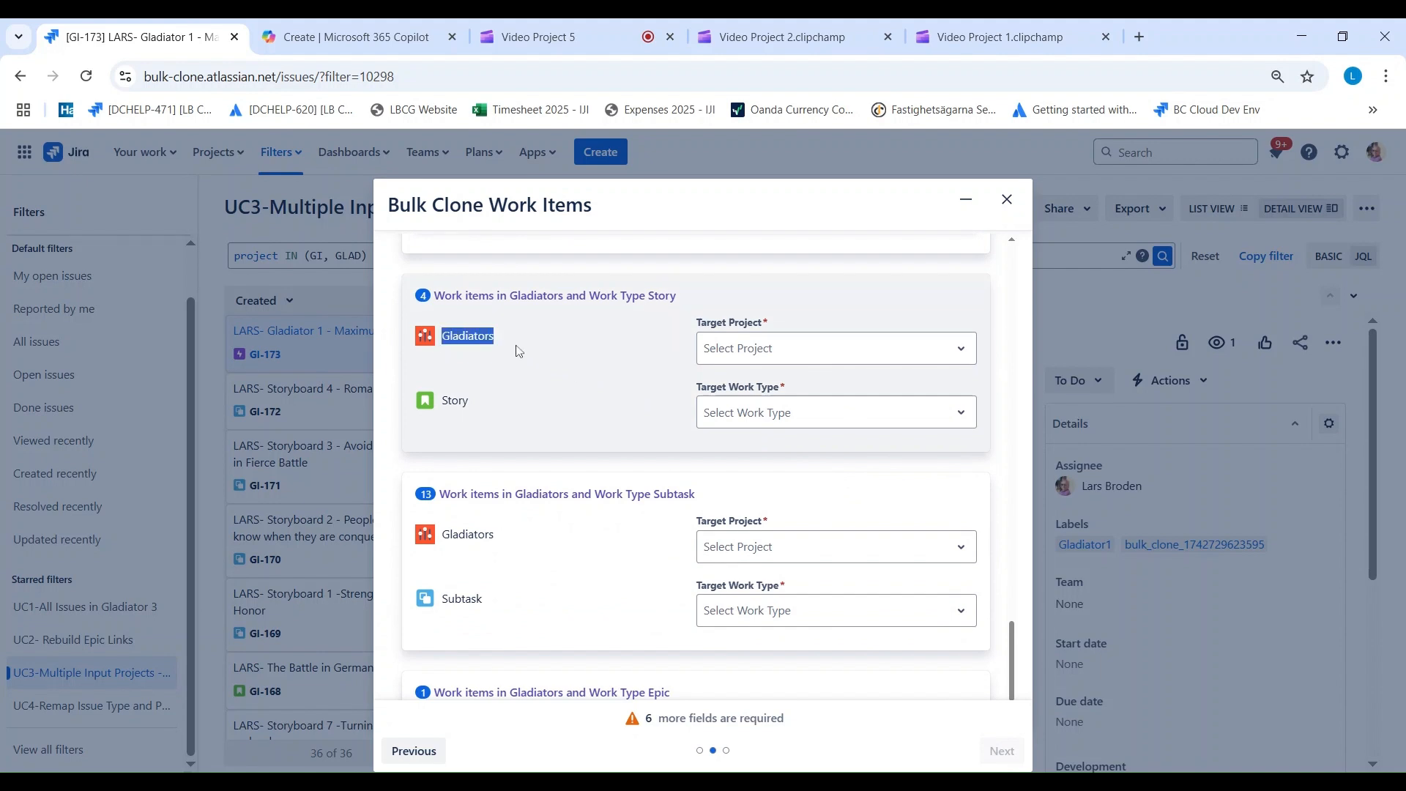
scroll(499, 341, up, 8)
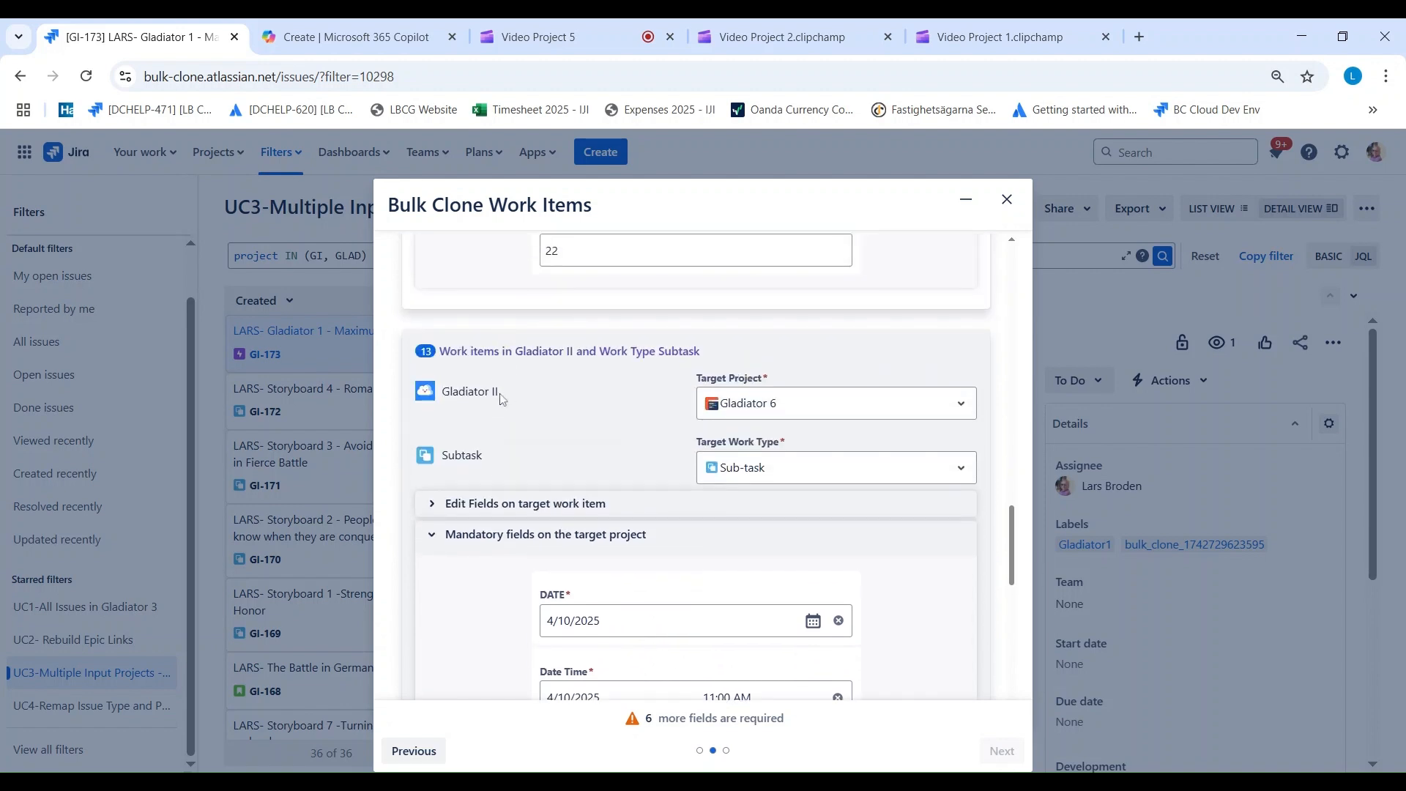
scroll(498, 399, down, 8)
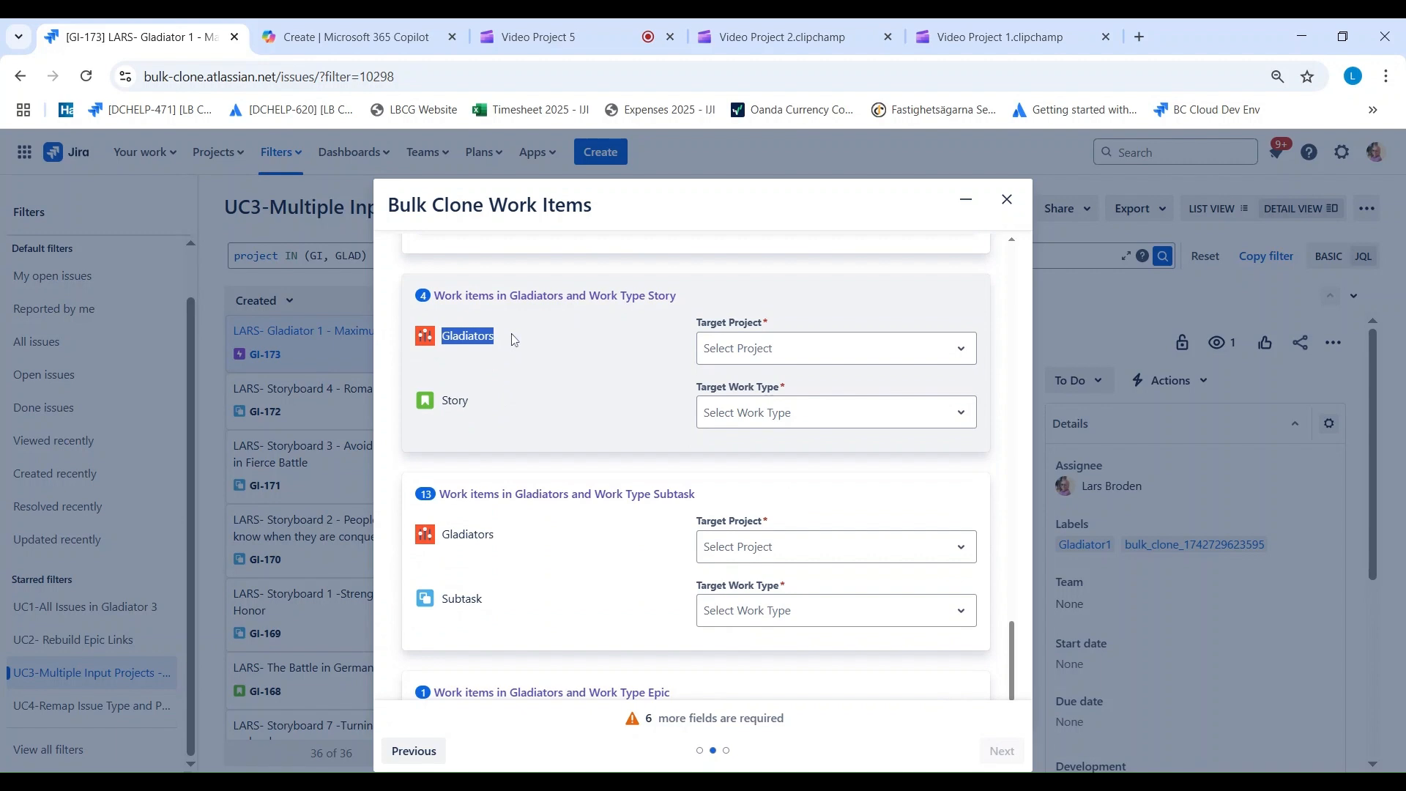
click(728, 354)
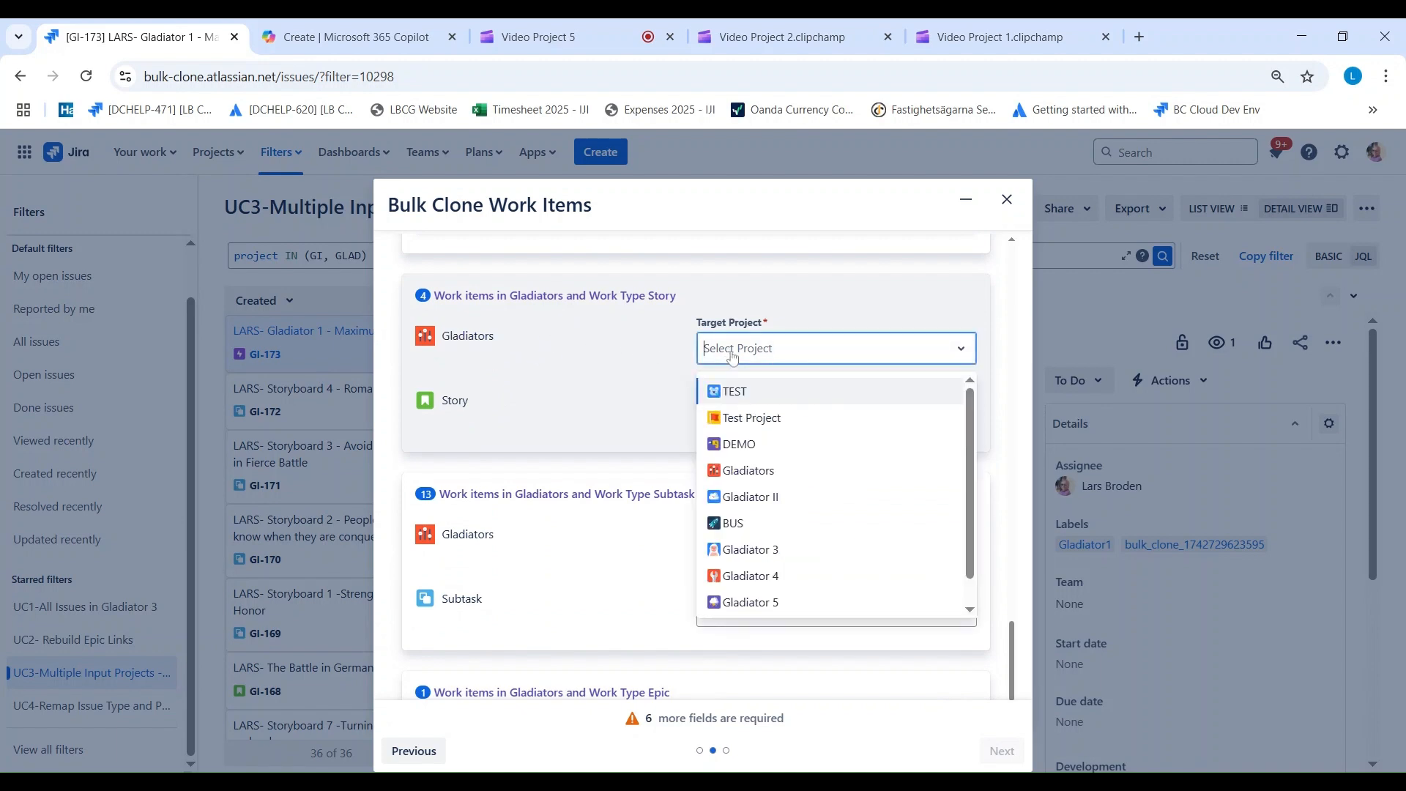
scroll(754, 597, down, 1)
click(758, 602)
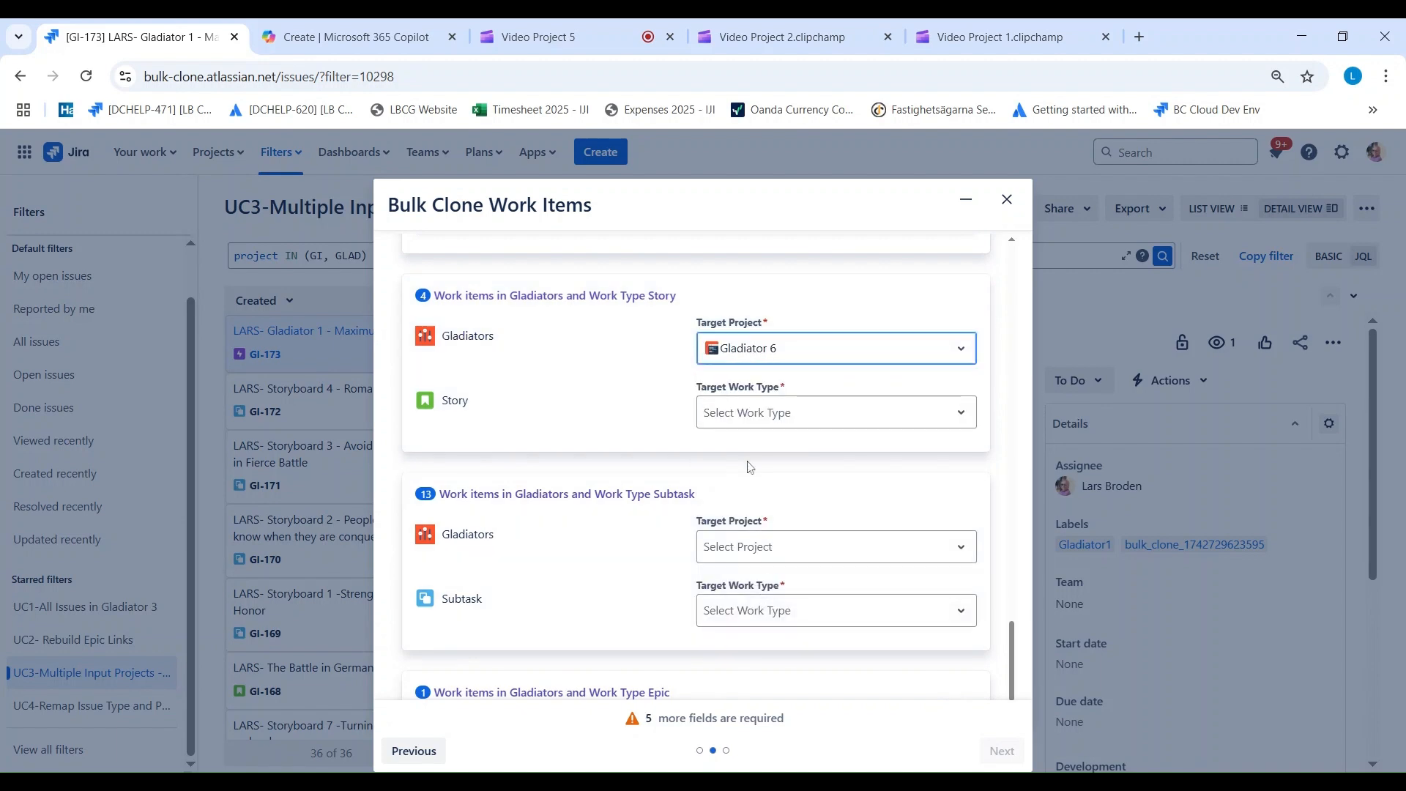
click(752, 416)
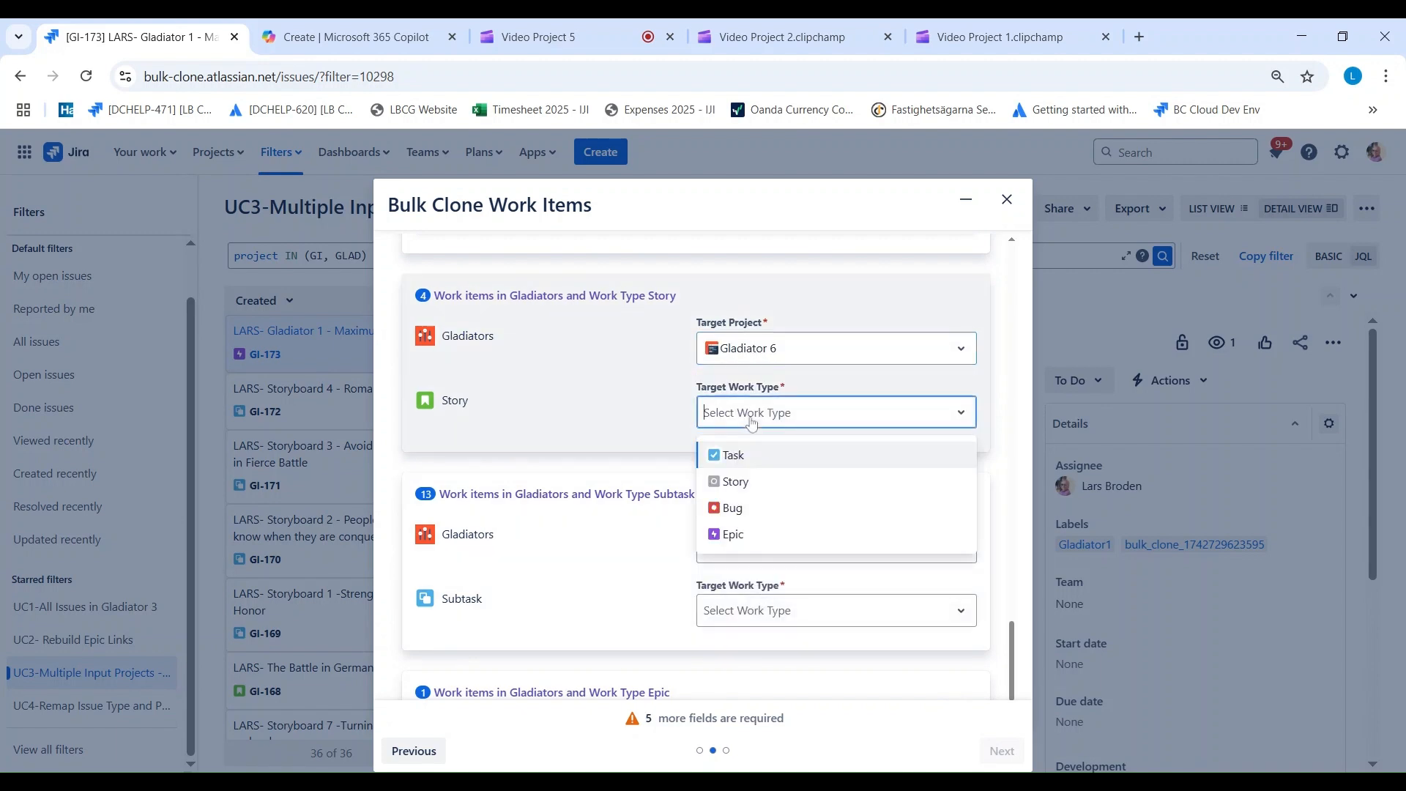
click(747, 485)
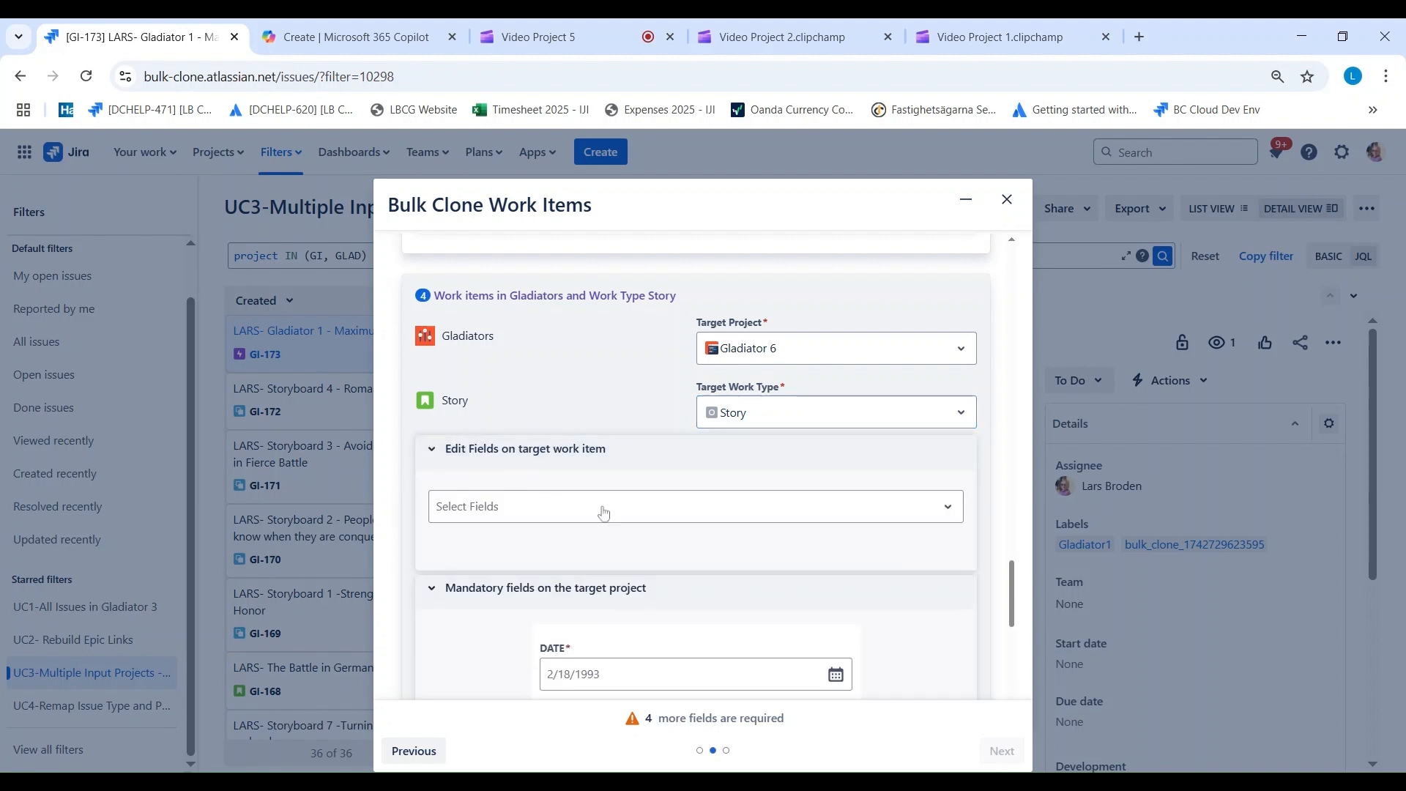
Step: Add MyRadioButtons to the fields edited on the Gladiators Story mapping's target work item and choose Cinema Version
click(603, 511)
scroll(606, 524, down, 3)
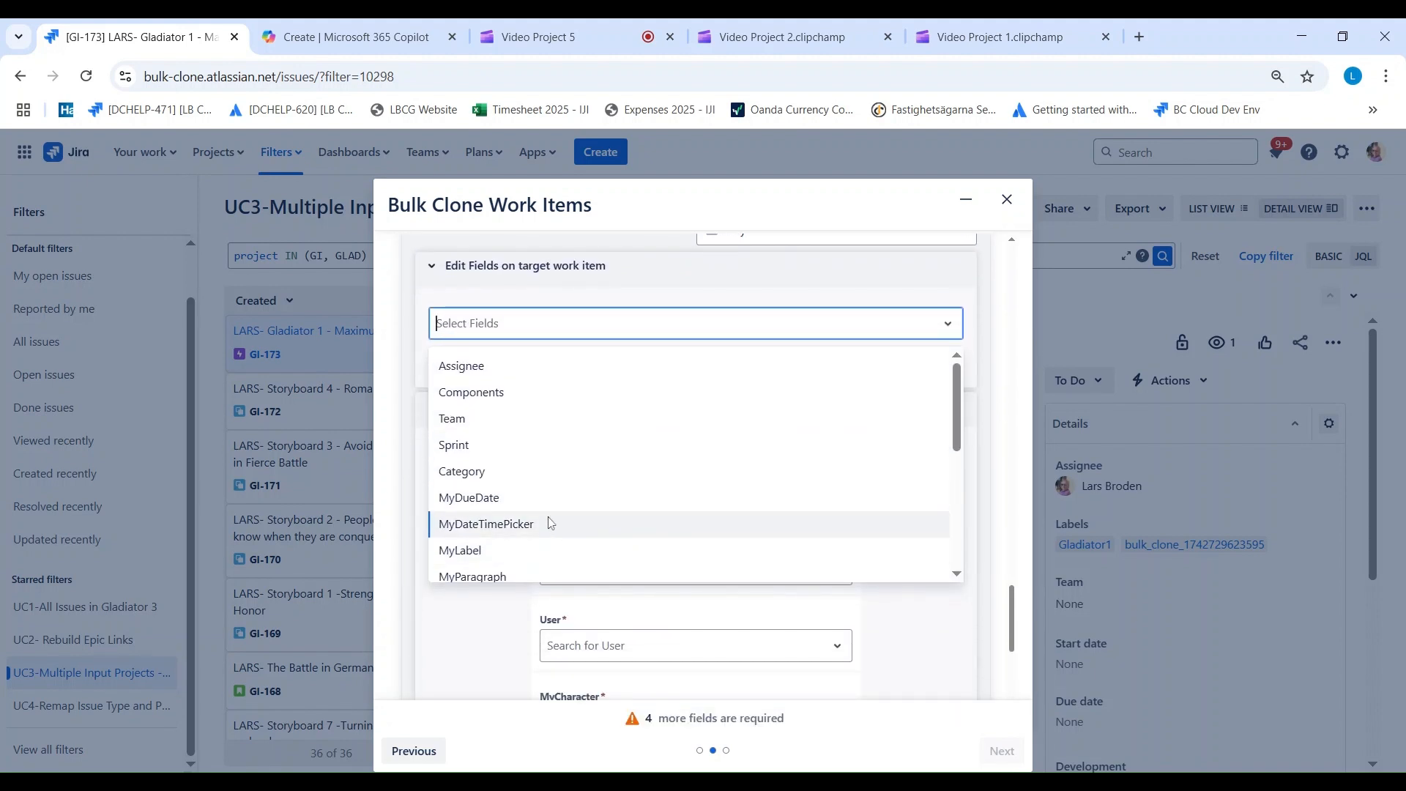
scroll(550, 522, down, 1)
click(522, 516)
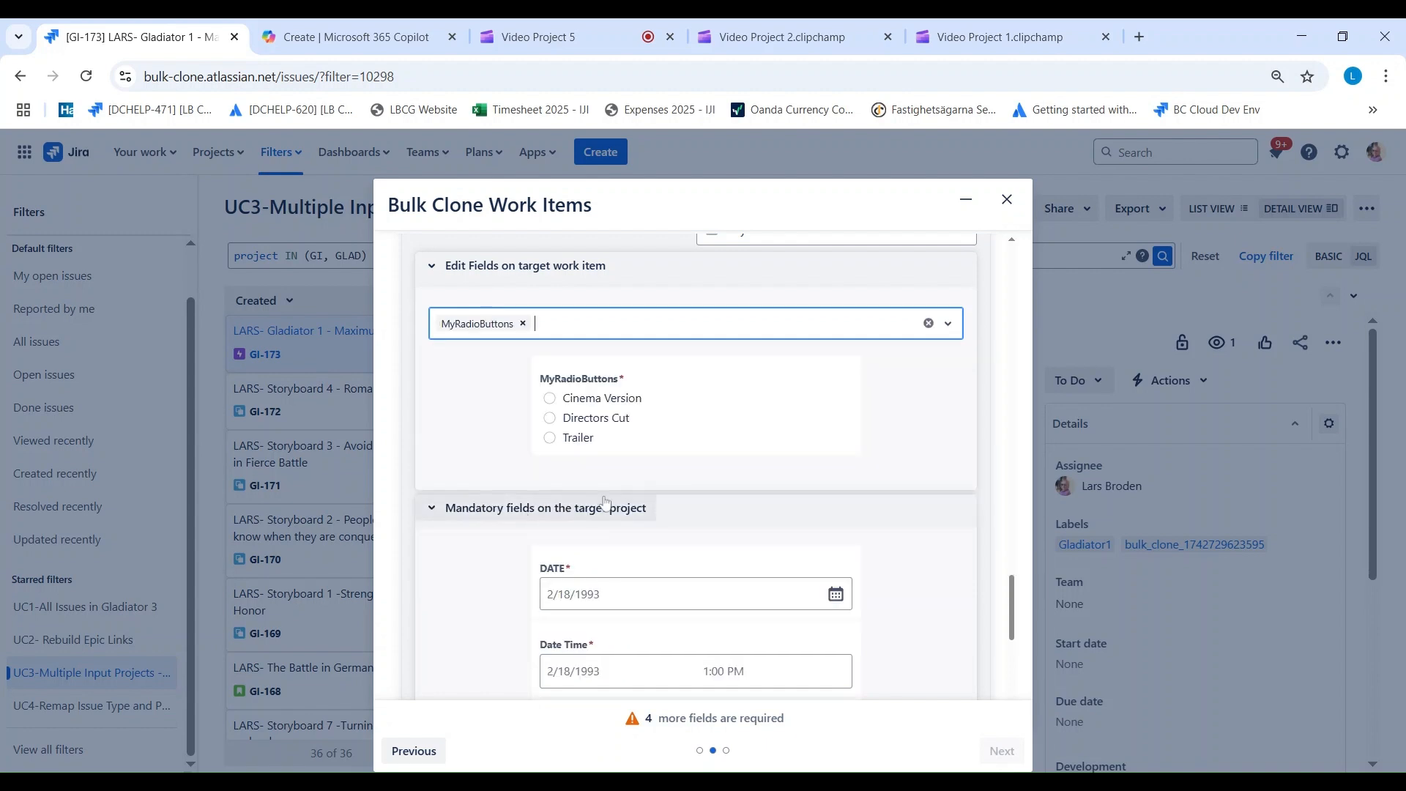
click(571, 405)
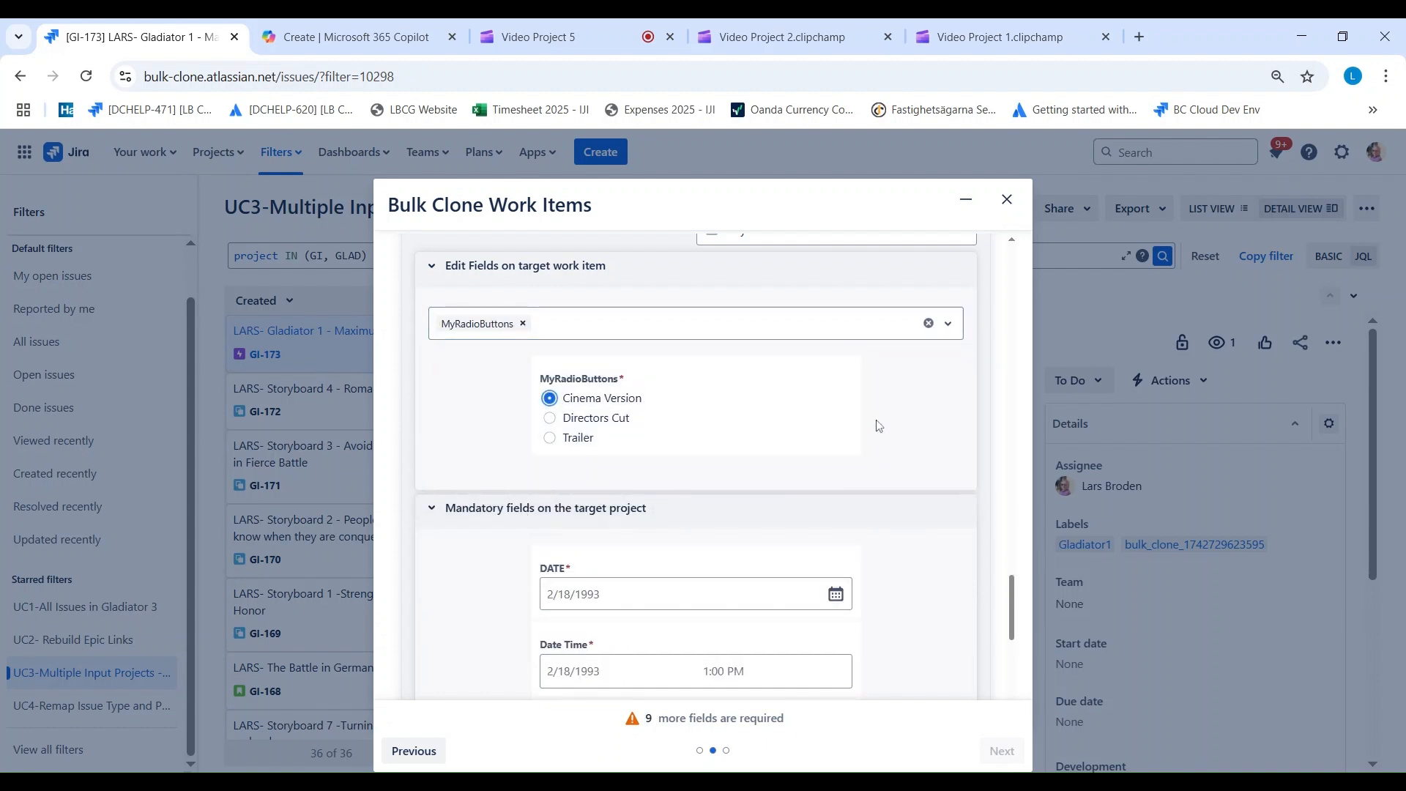
Step: Fill the Gladiators Story mapping's mandatory DATE with 4/10/2025 and its Date Time with 4/10/2025 10:30 AM
scroll(930, 430, down, 2)
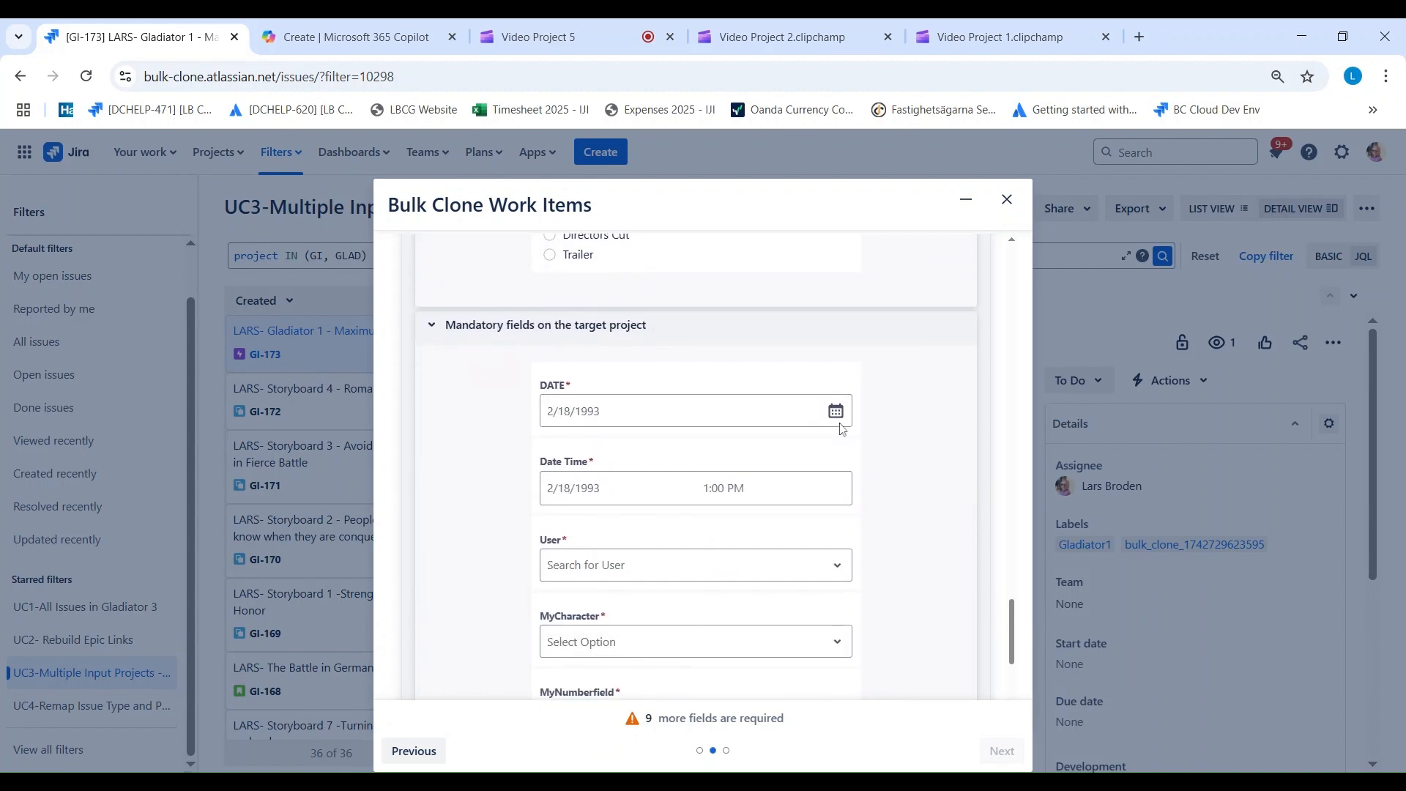
click(598, 412)
click(709, 544)
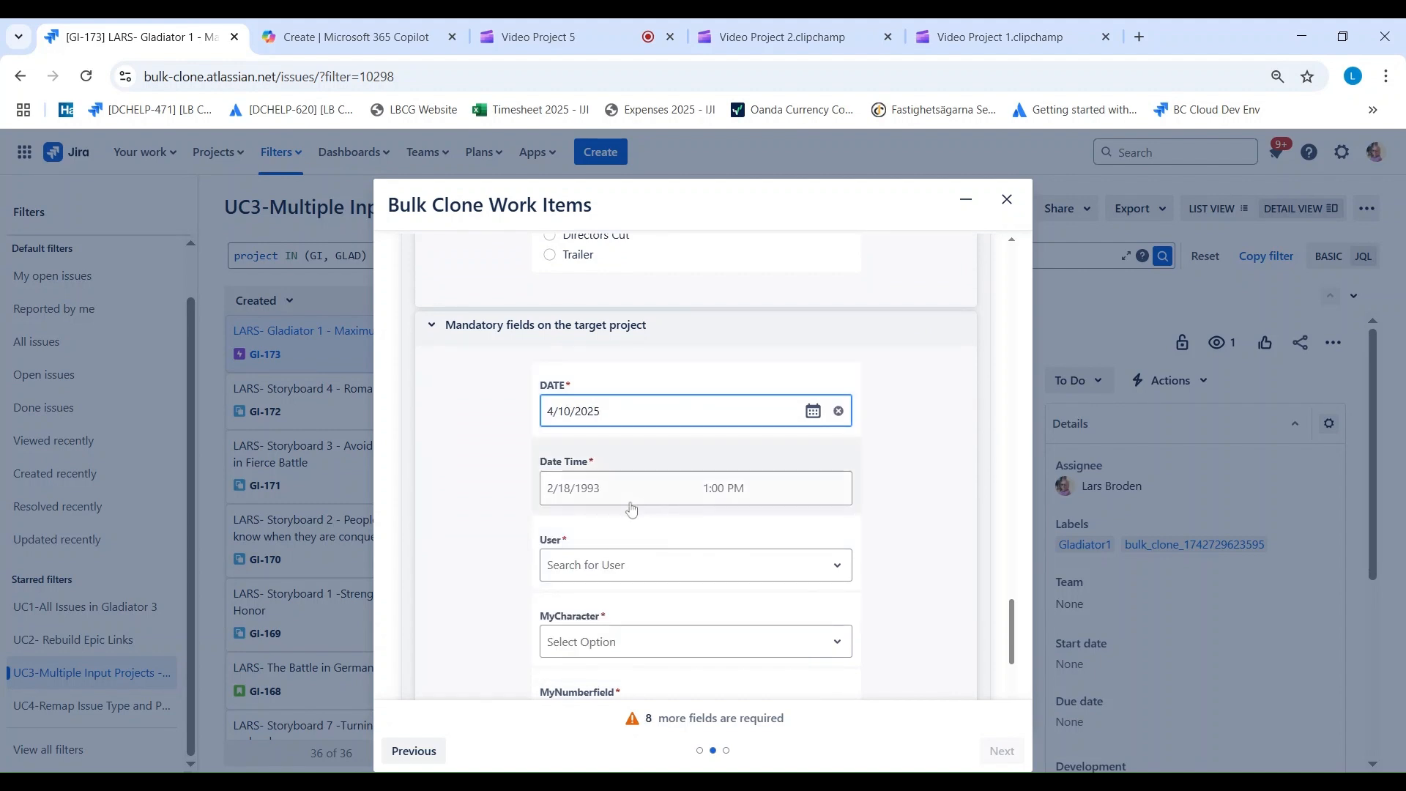
click(586, 495)
click(709, 619)
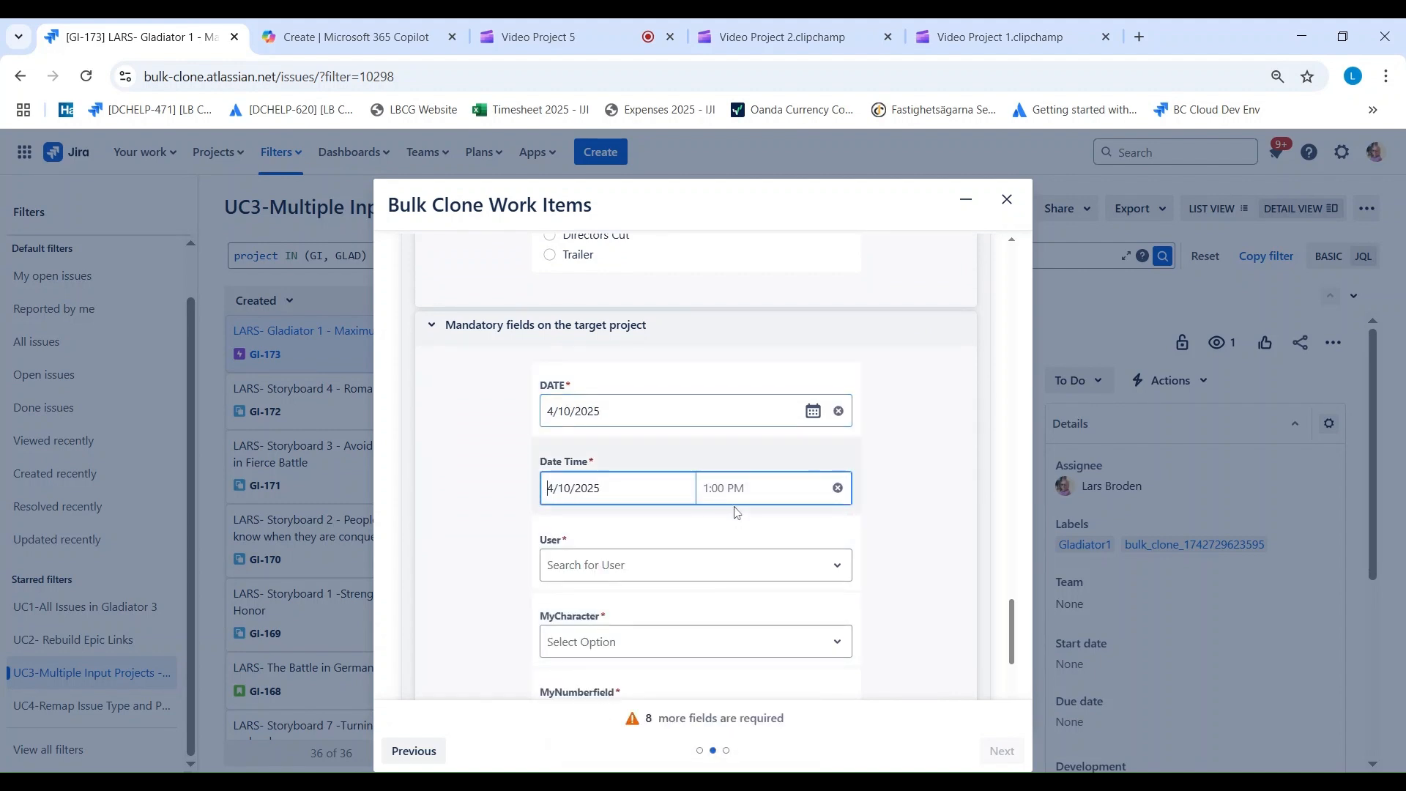
click(732, 494)
click(727, 610)
Step: Search for the person shown as assignee and choose them in the Gladiators Story mapping's mandatory User field
click(573, 564)
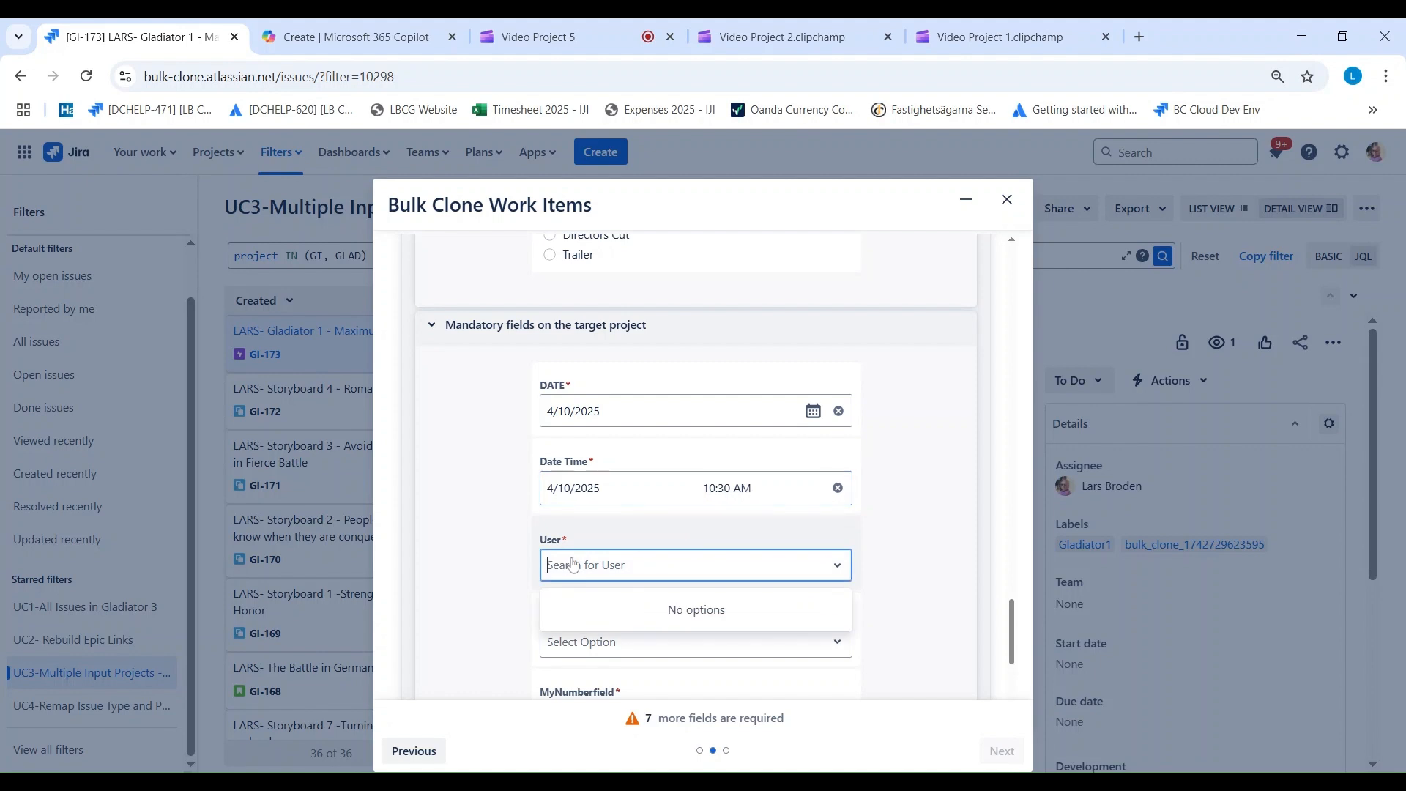
text(Lars)
click(605, 609)
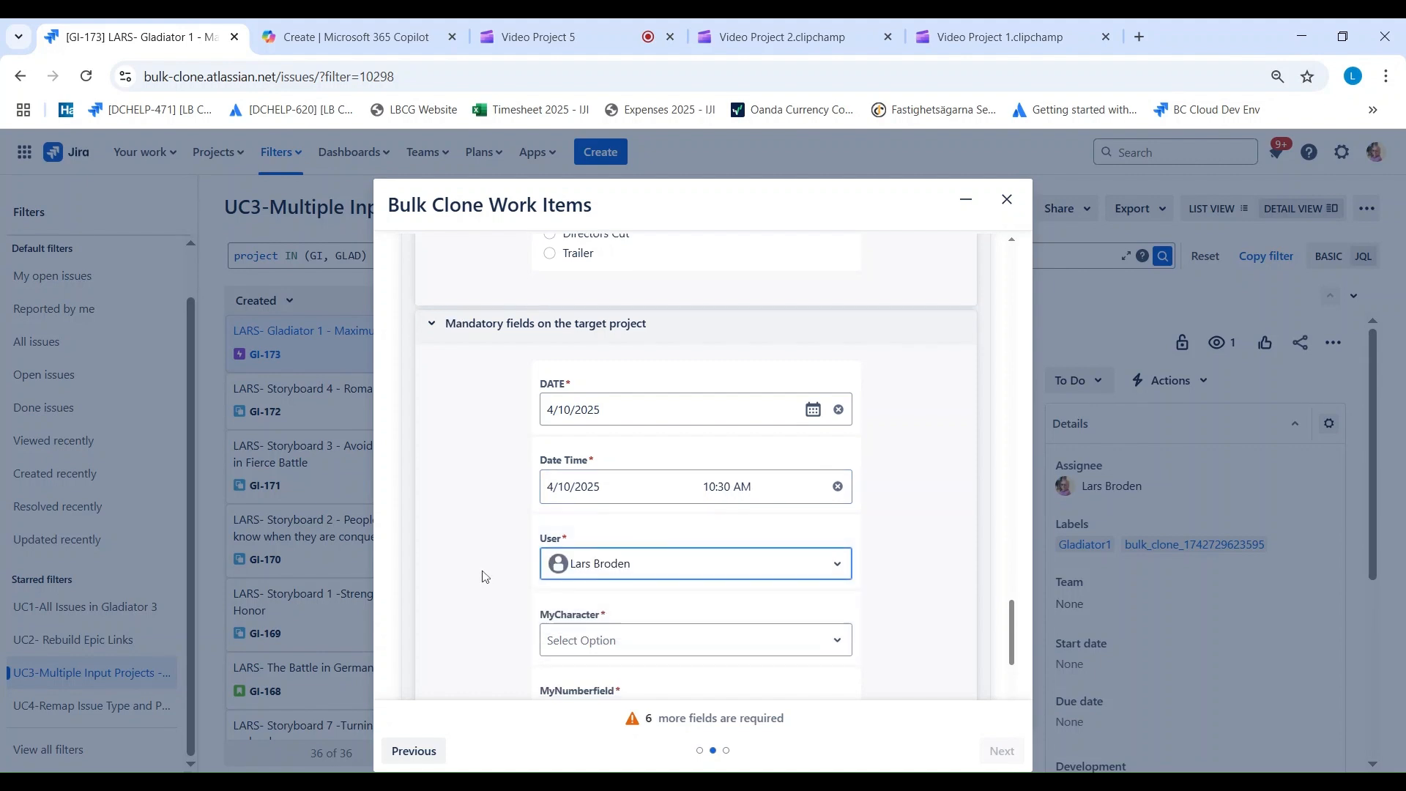
Step: Select Medikus and Slave for the Gladiators Story mapping's MyCharacter and set its MyNumberfield to 55
scroll(512, 527, down, 3)
click(596, 367)
click(599, 437)
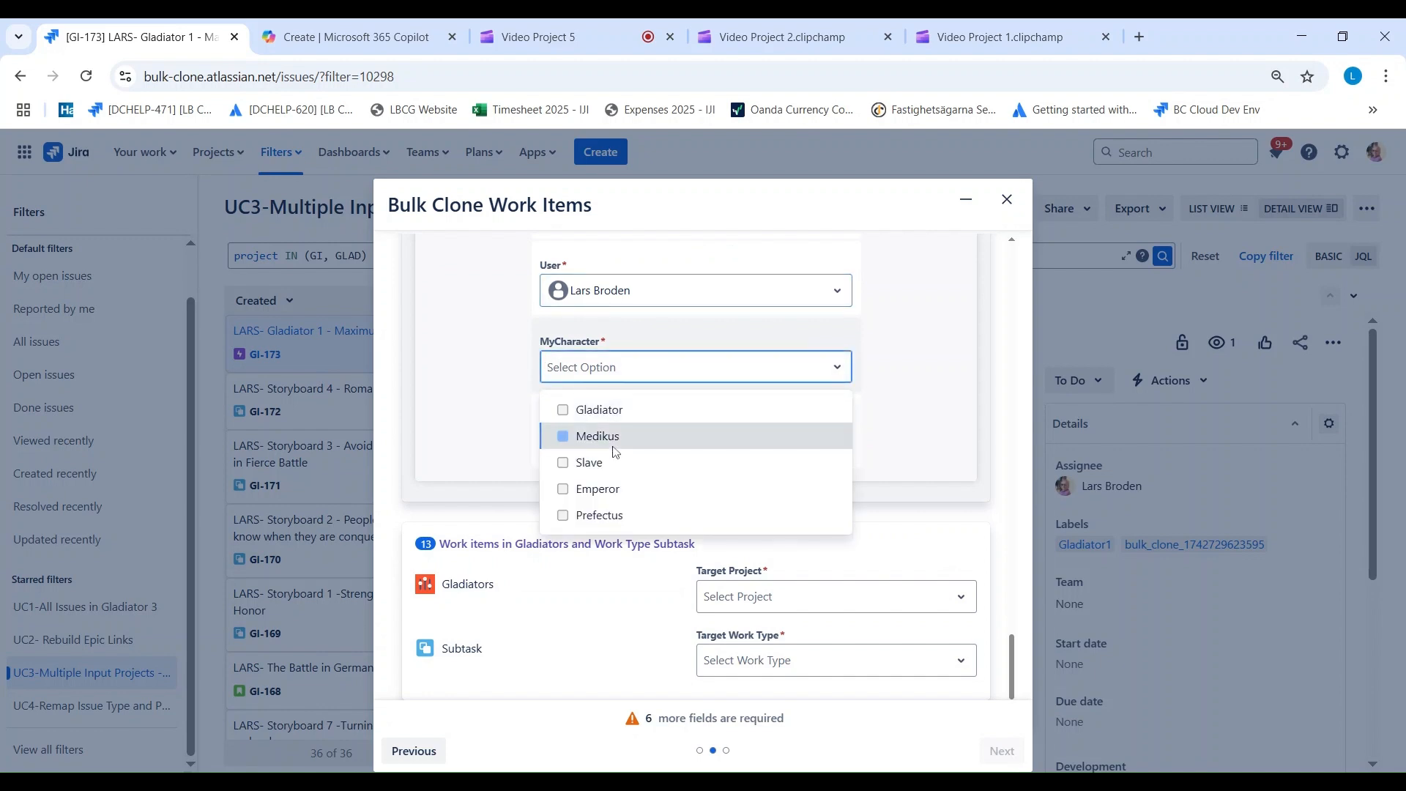
click(597, 465)
click(507, 450)
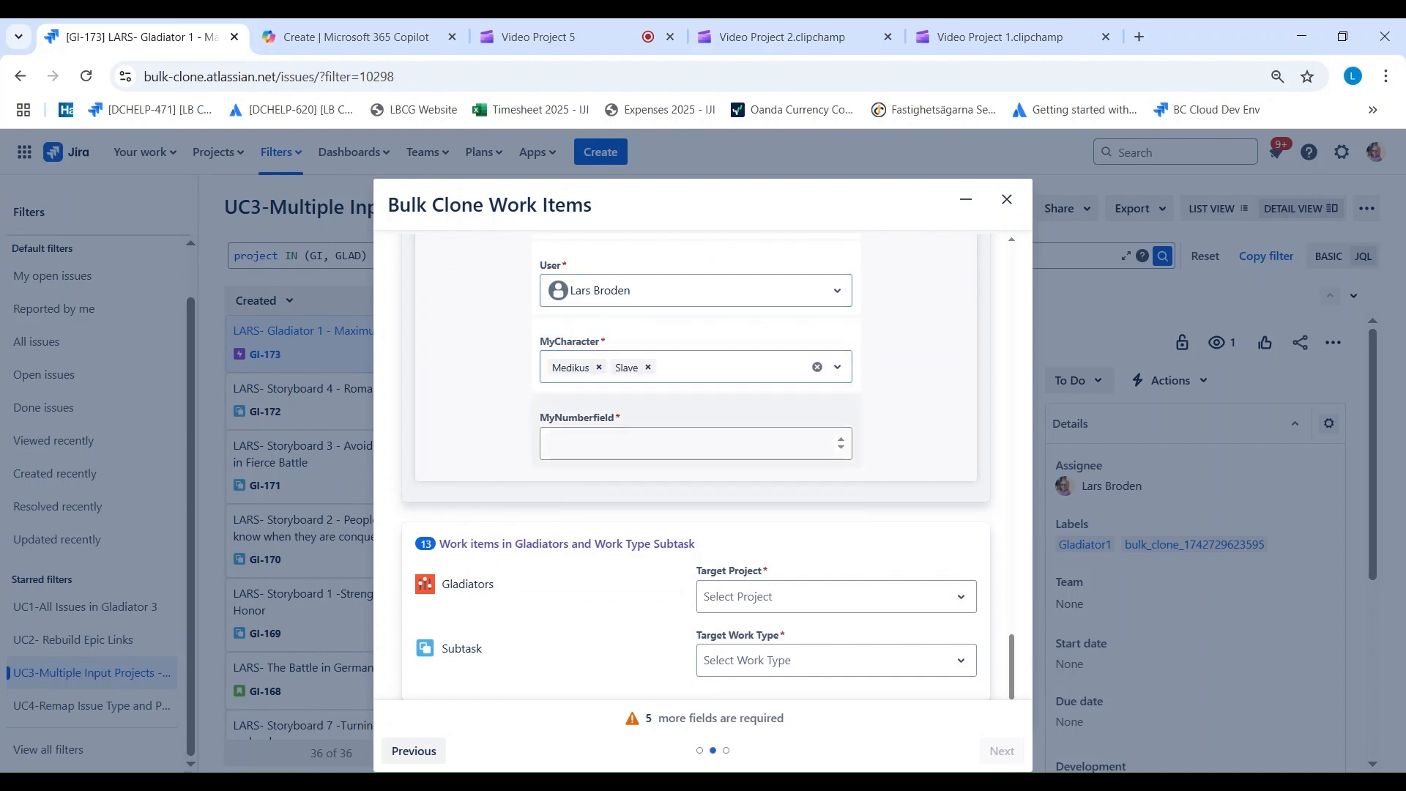
click(593, 444)
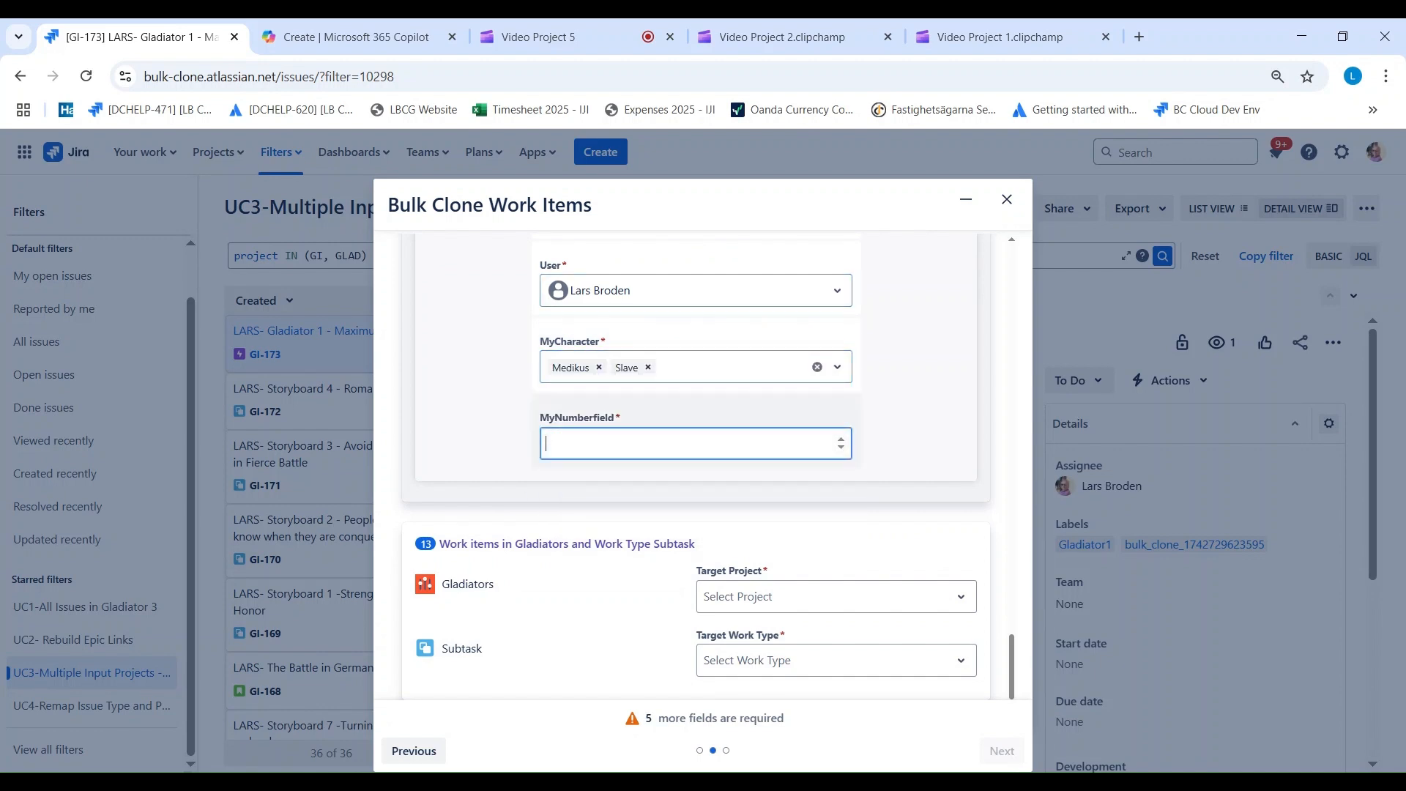
click(907, 456)
Step: Map the Gladiators Subtask work items to target project Gladiator 6 with work type Sub-task
scroll(628, 534, down, 3)
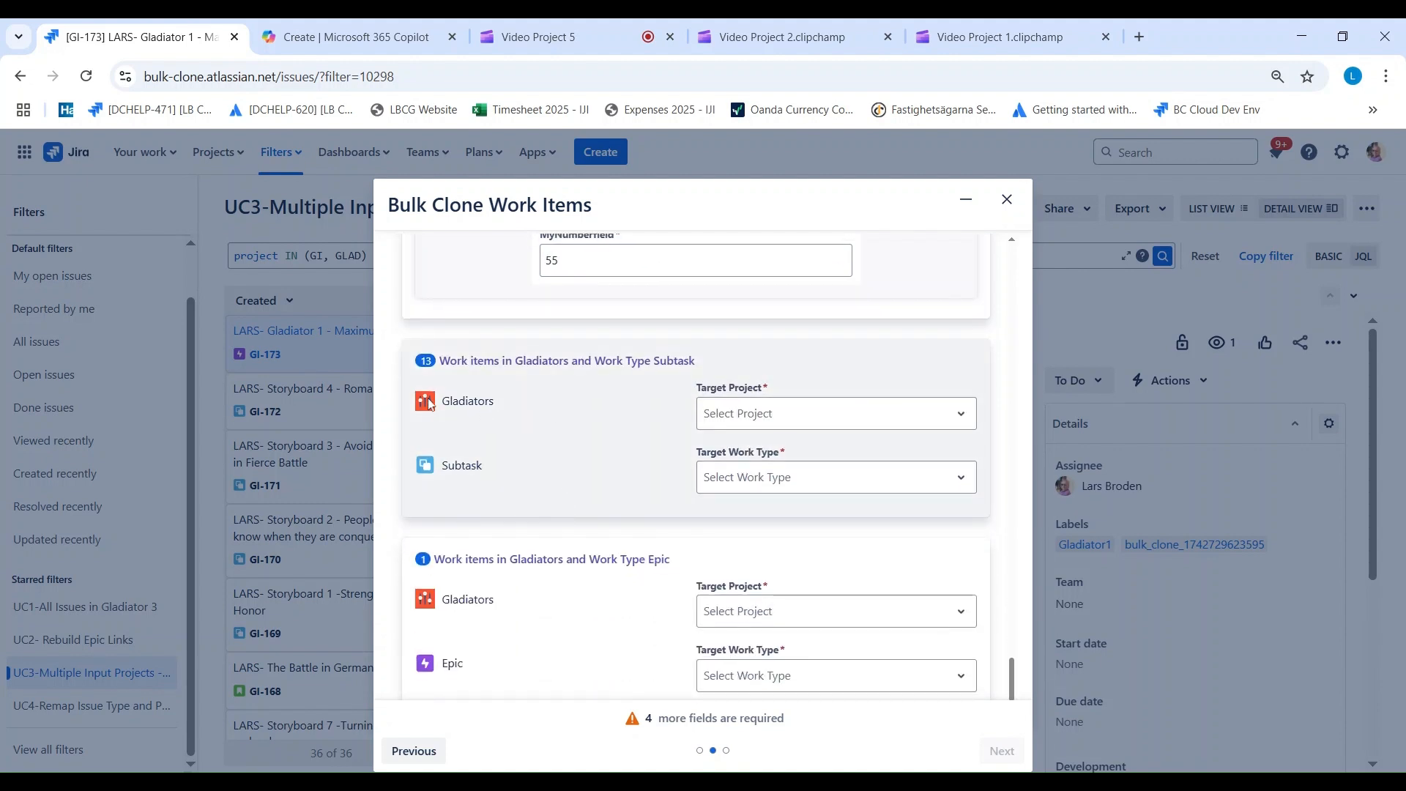
click(722, 414)
scroll(761, 667, down, 1)
click(762, 668)
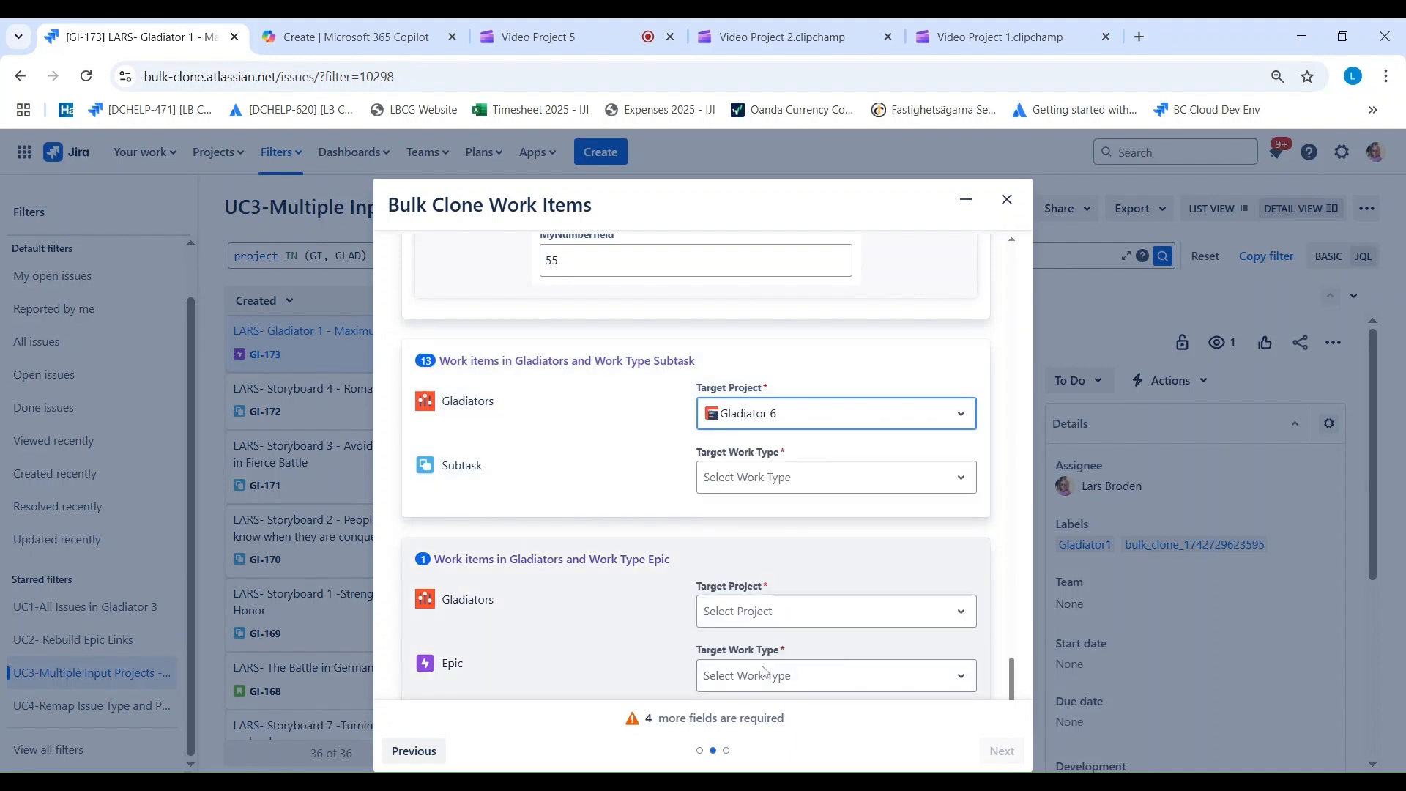
click(721, 480)
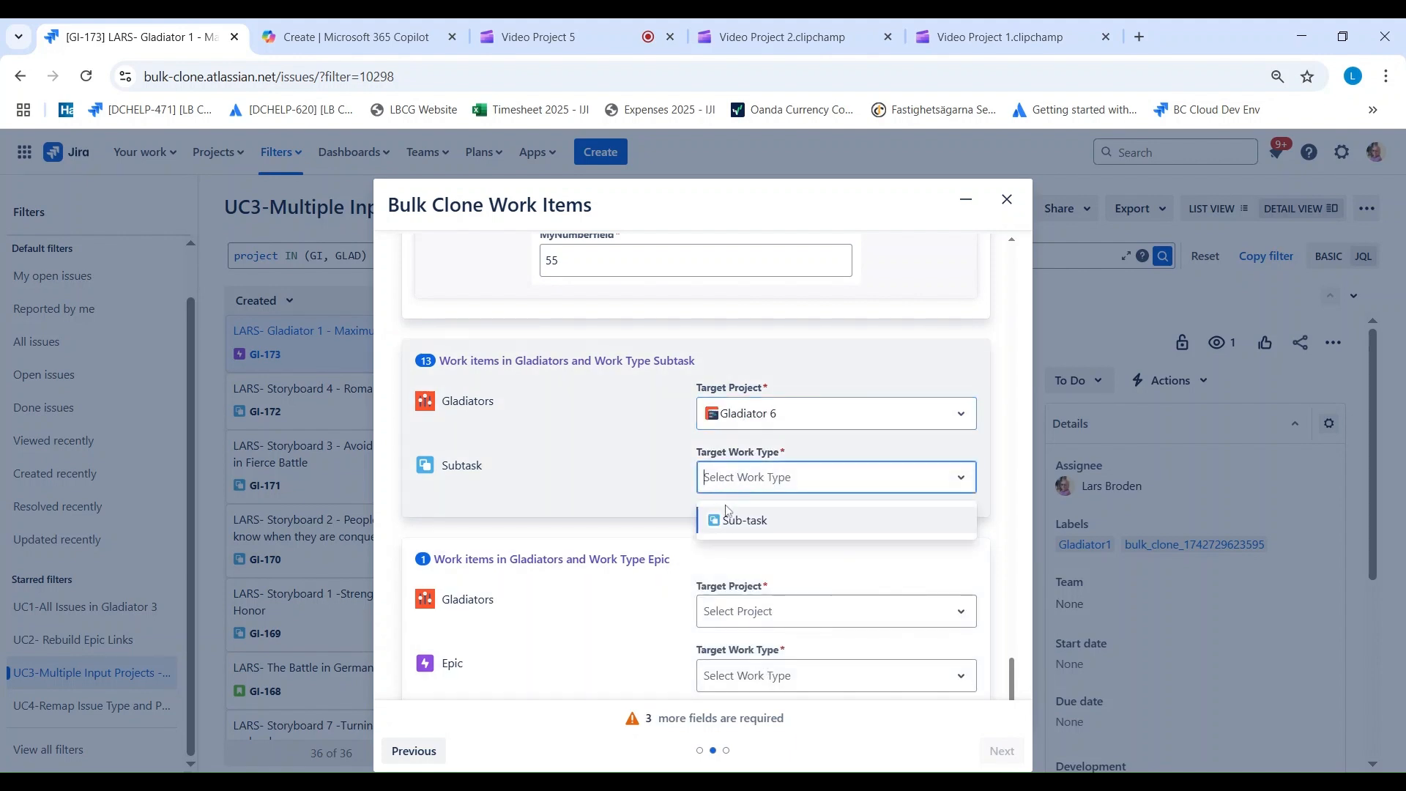
click(728, 520)
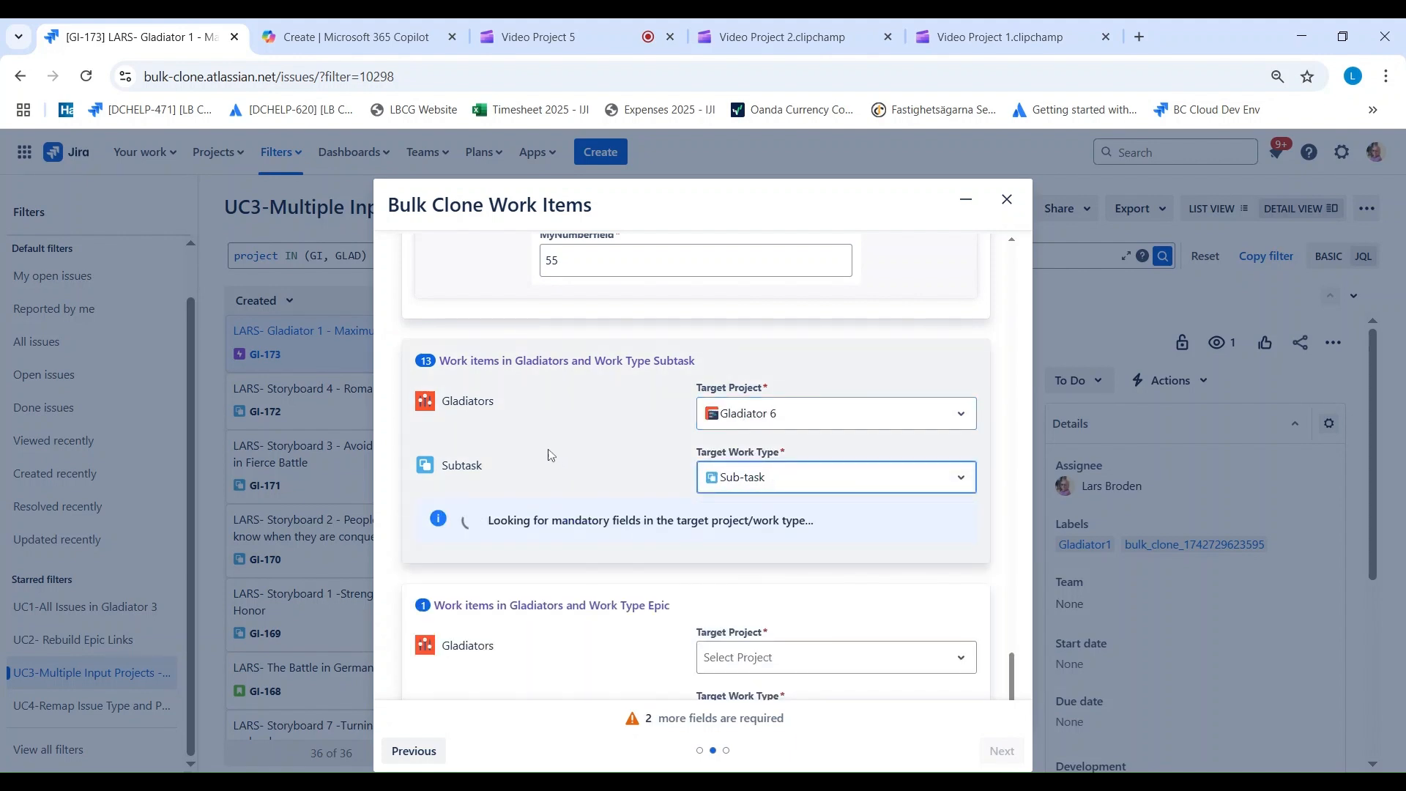
Step: Fill the Gladiators Subtask mapping's mandatory DATE with 4/10/2025 and its Date Time with 4/10/2025 11:30 AM
scroll(549, 450, down, 2)
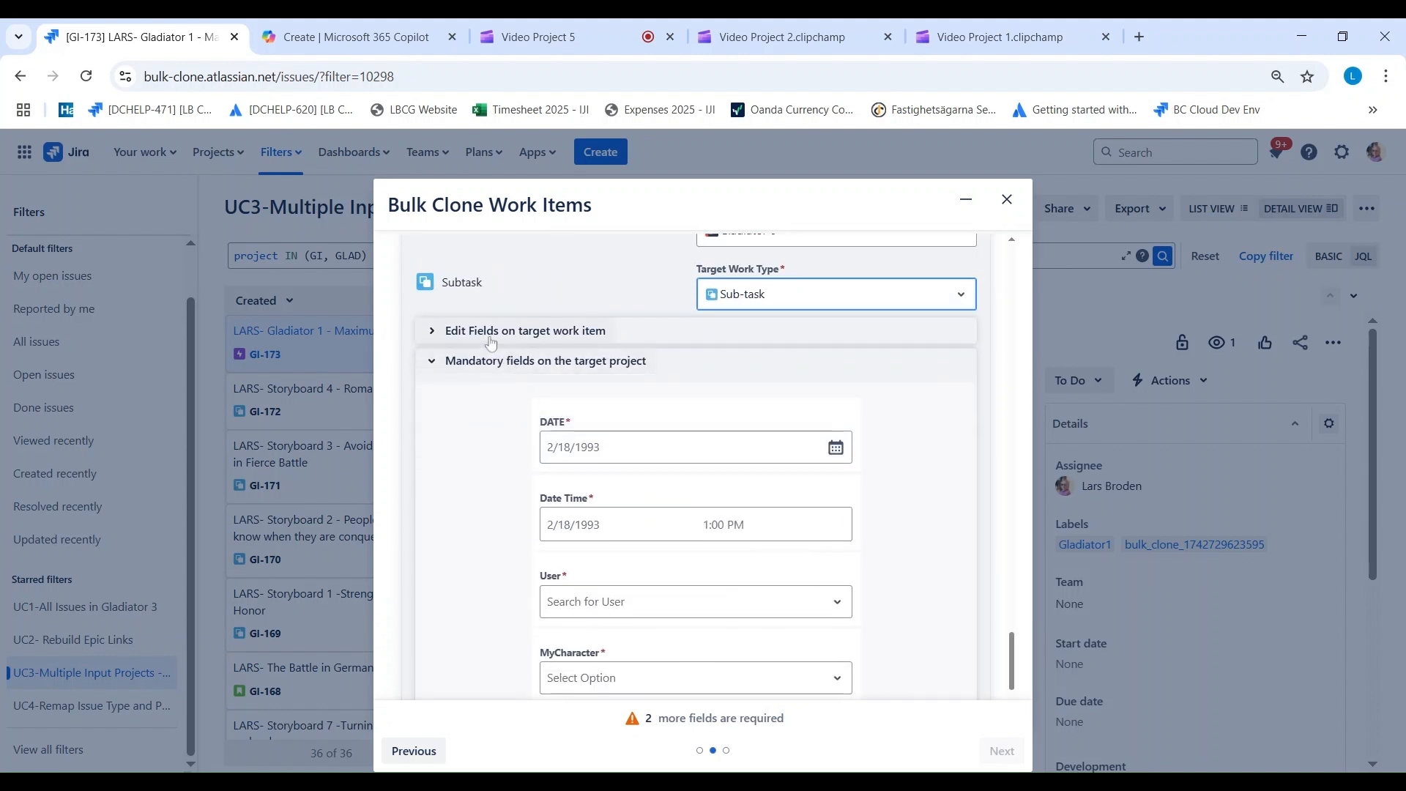
click(600, 457)
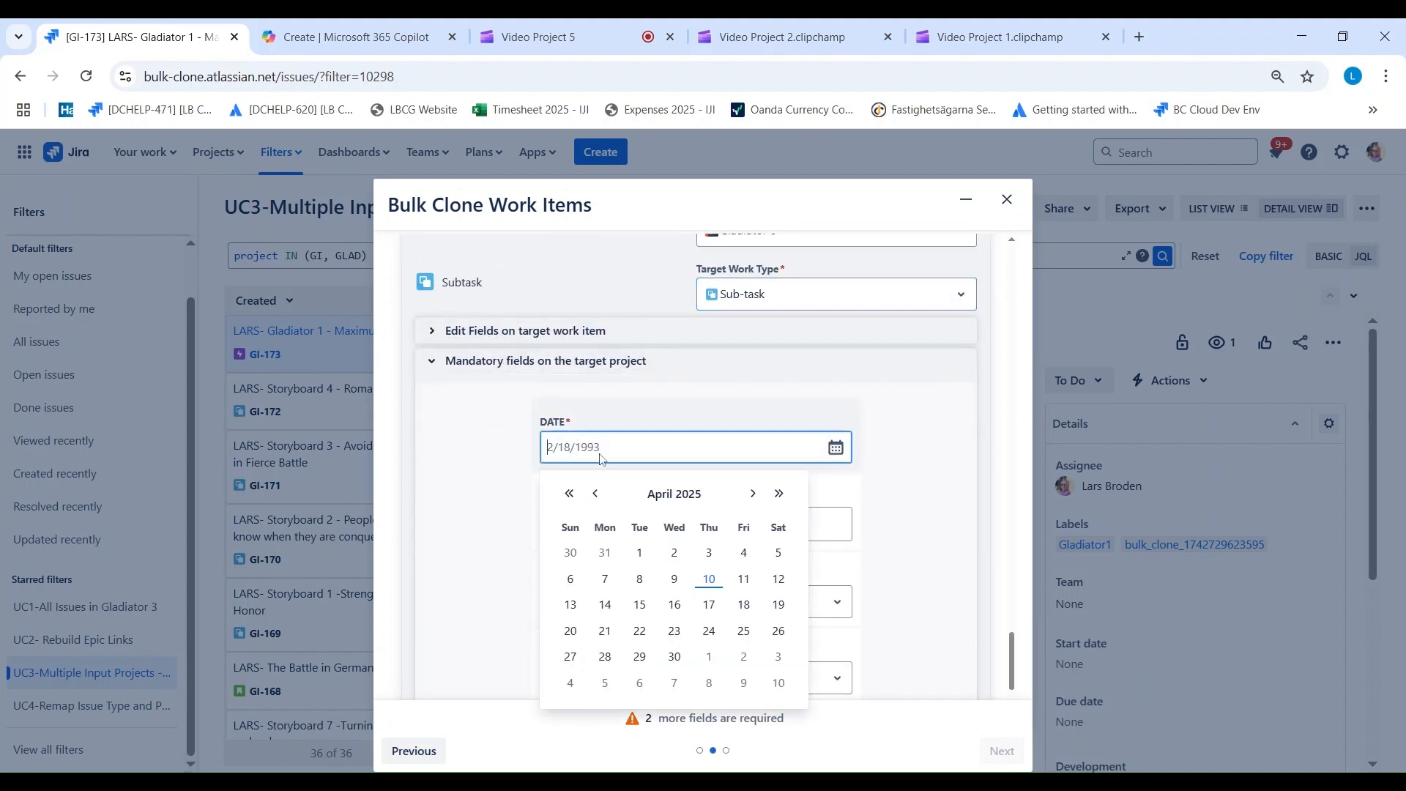
click(709, 579)
click(586, 531)
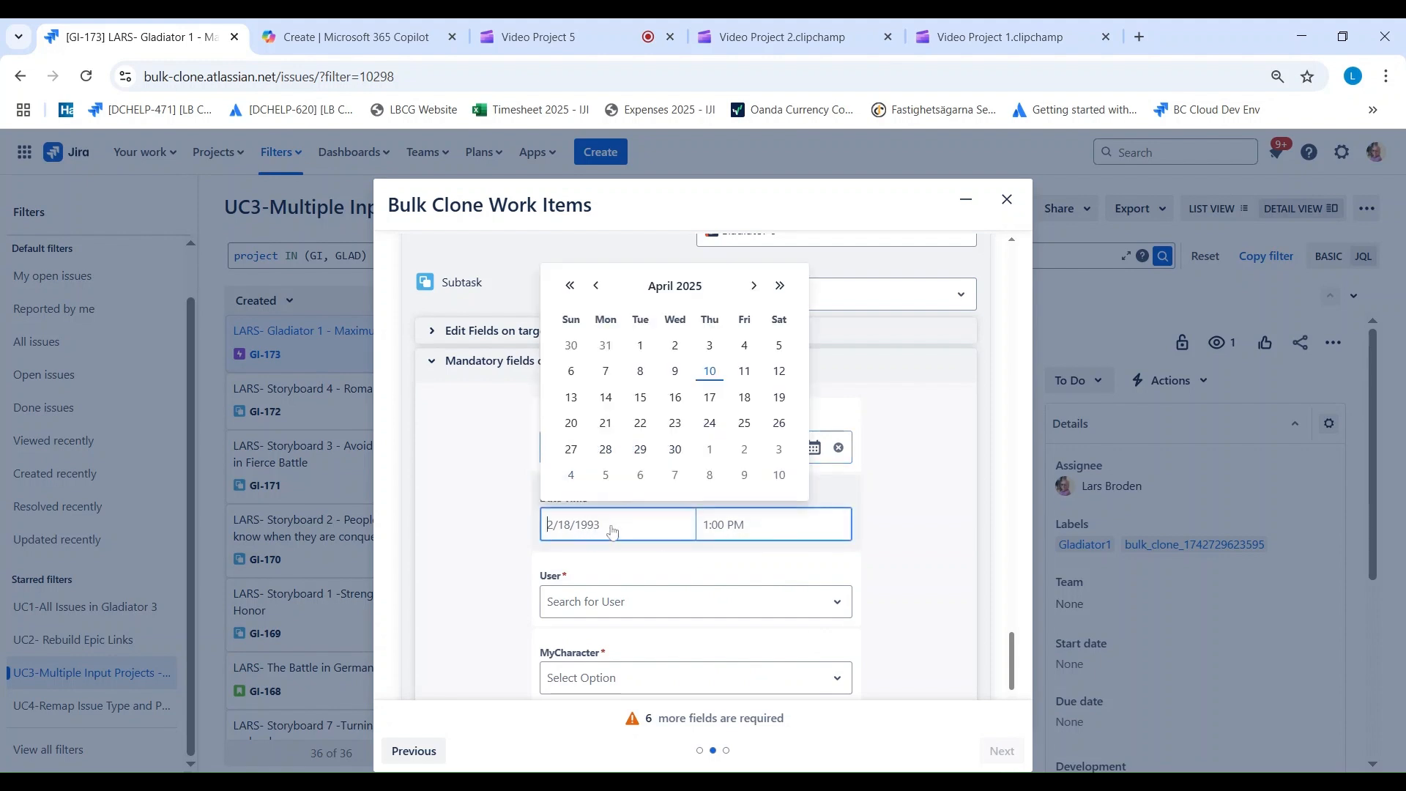
click(709, 371)
click(724, 524)
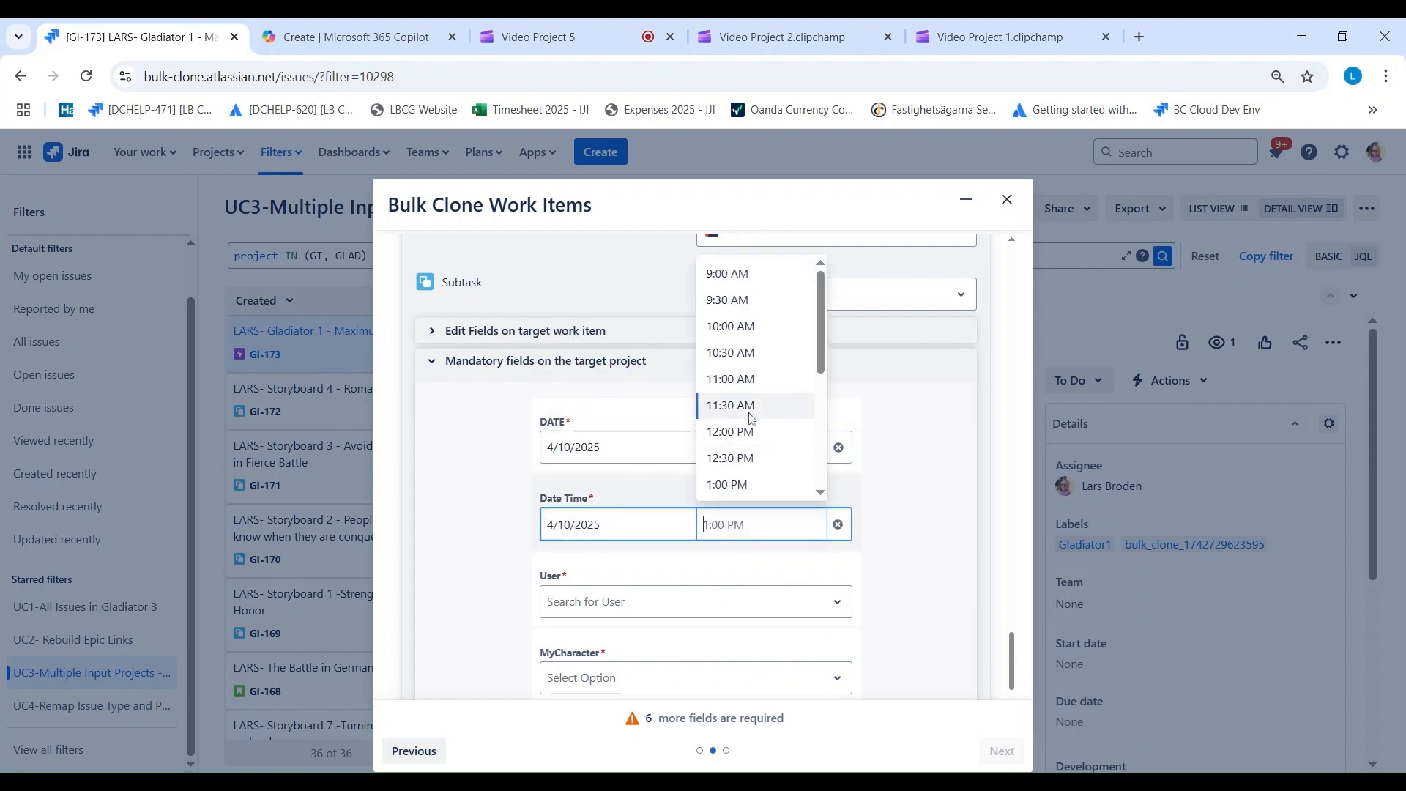
click(750, 417)
Step: Search for the person shown as assignee and choose them in the Gladiators Subtask mapping's mandatory User field
click(605, 602)
text(L)
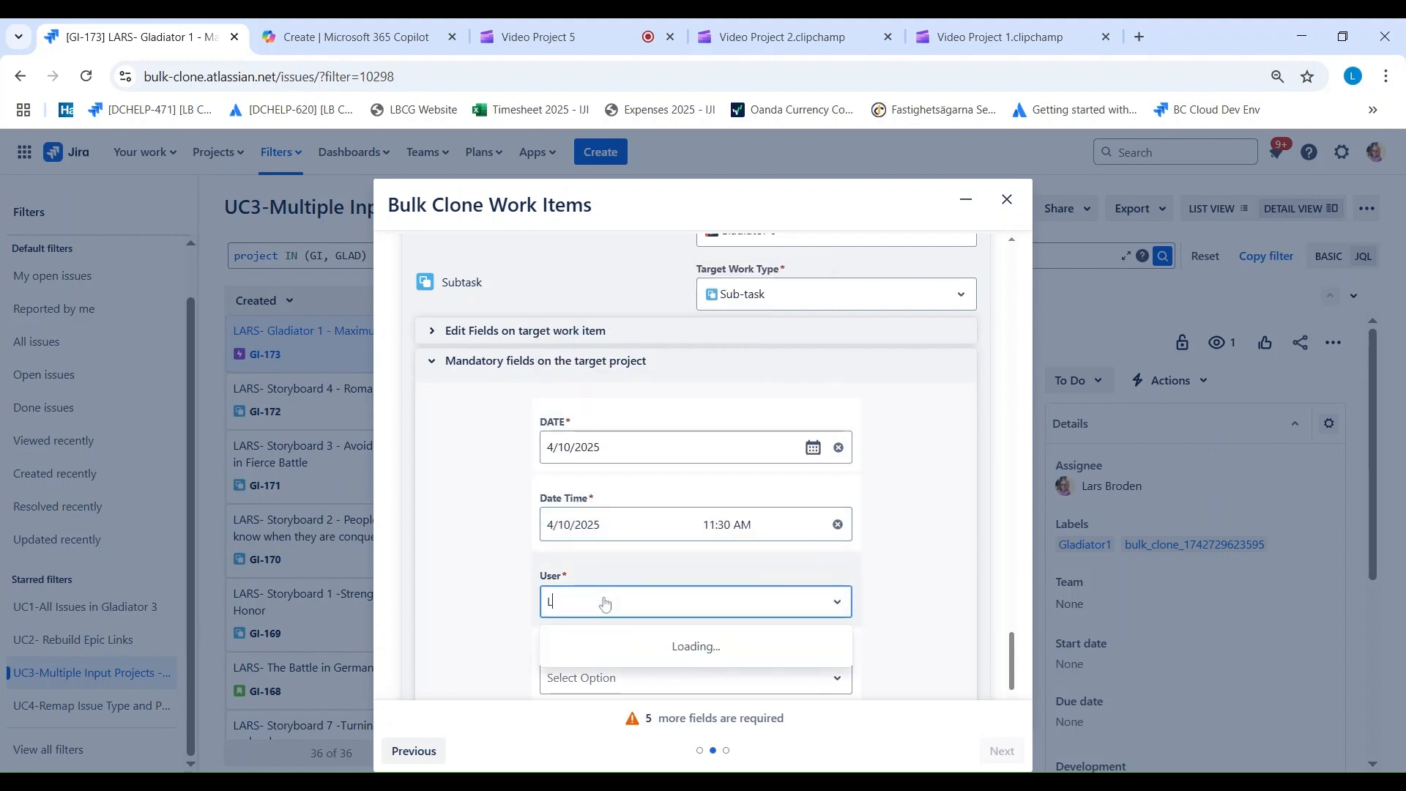
text(Ars)
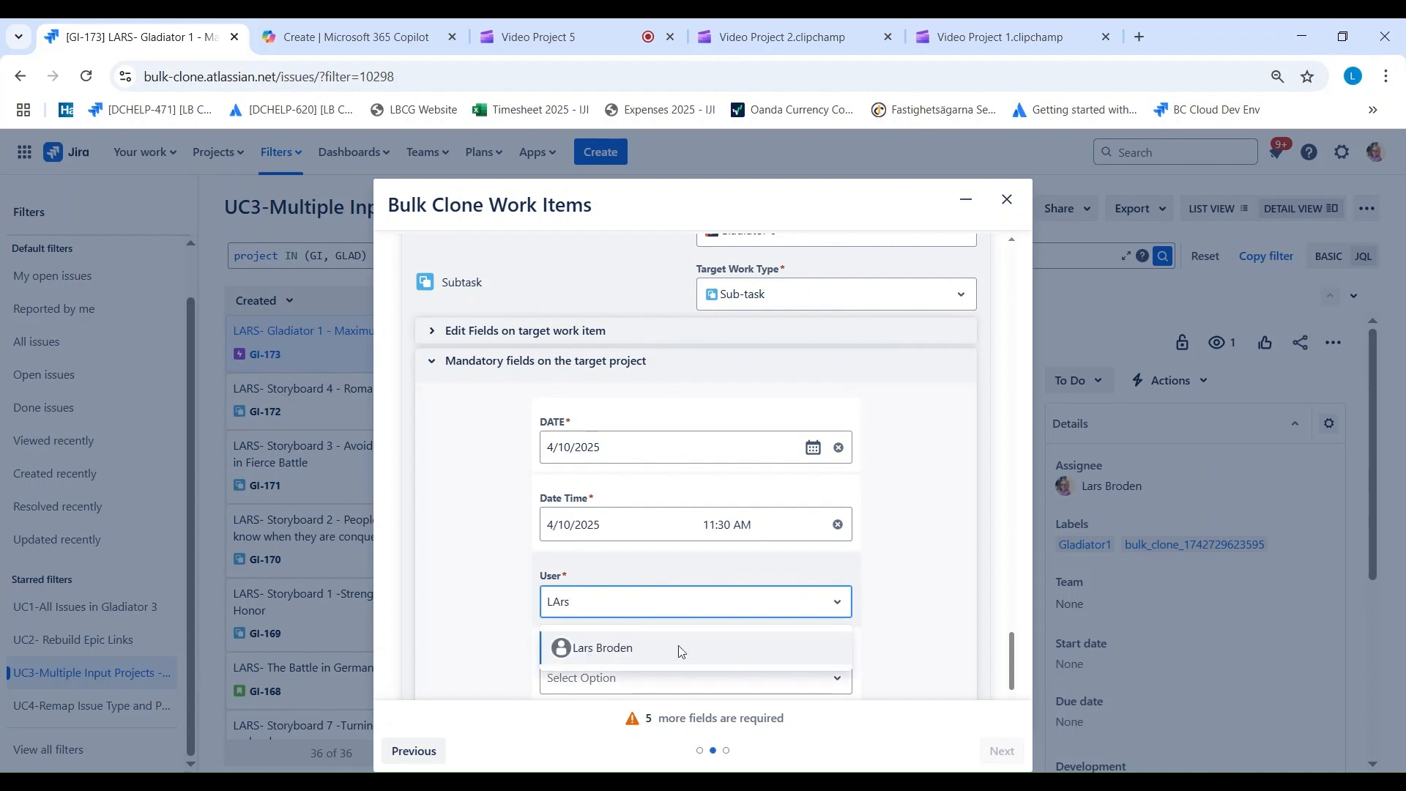
click(681, 649)
Step: Select Medikus for the Gladiators Subtask mapping's MyCharacter and set its MyNumberfield to 52
scroll(429, 539, down, 1)
scroll(429, 539, down, 3)
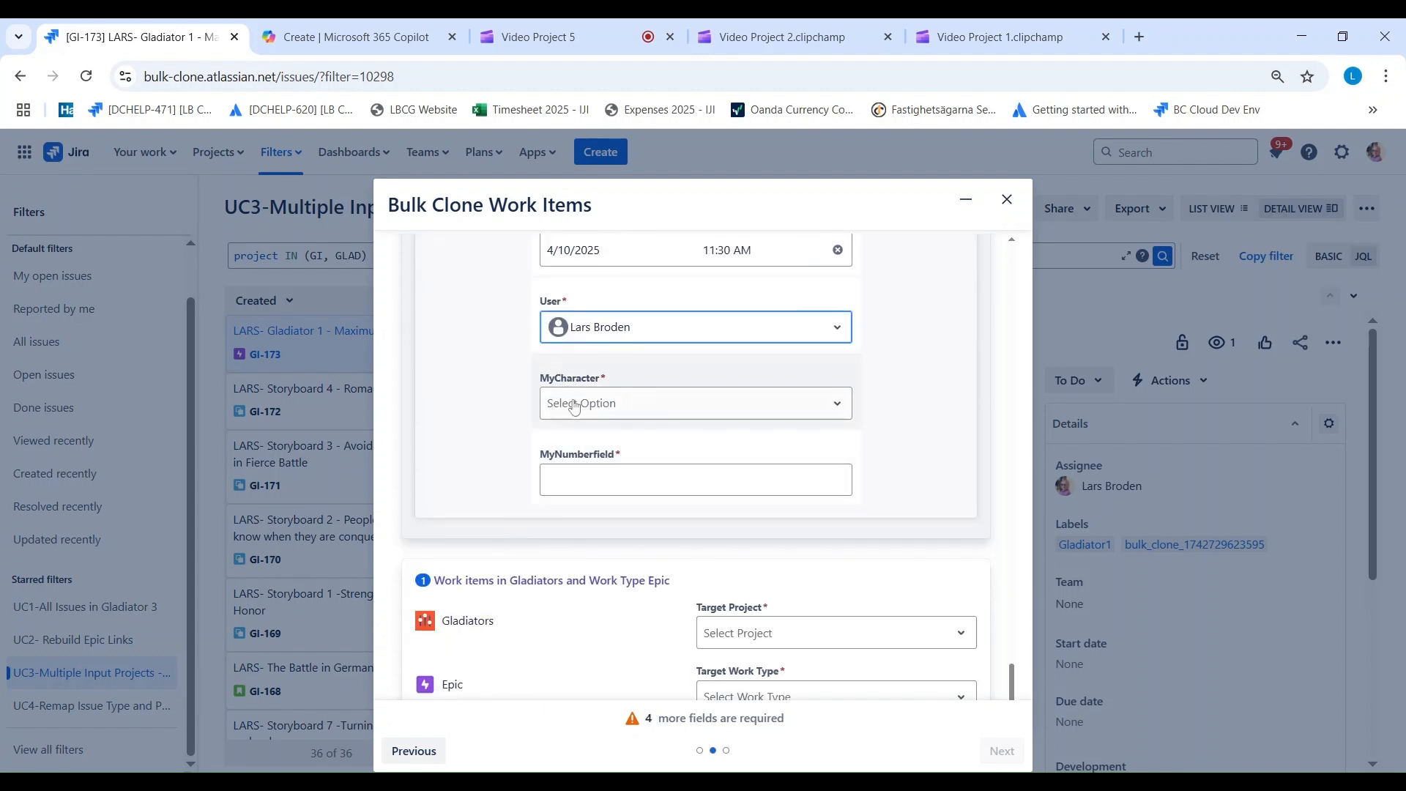
click(573, 407)
click(595, 475)
click(923, 437)
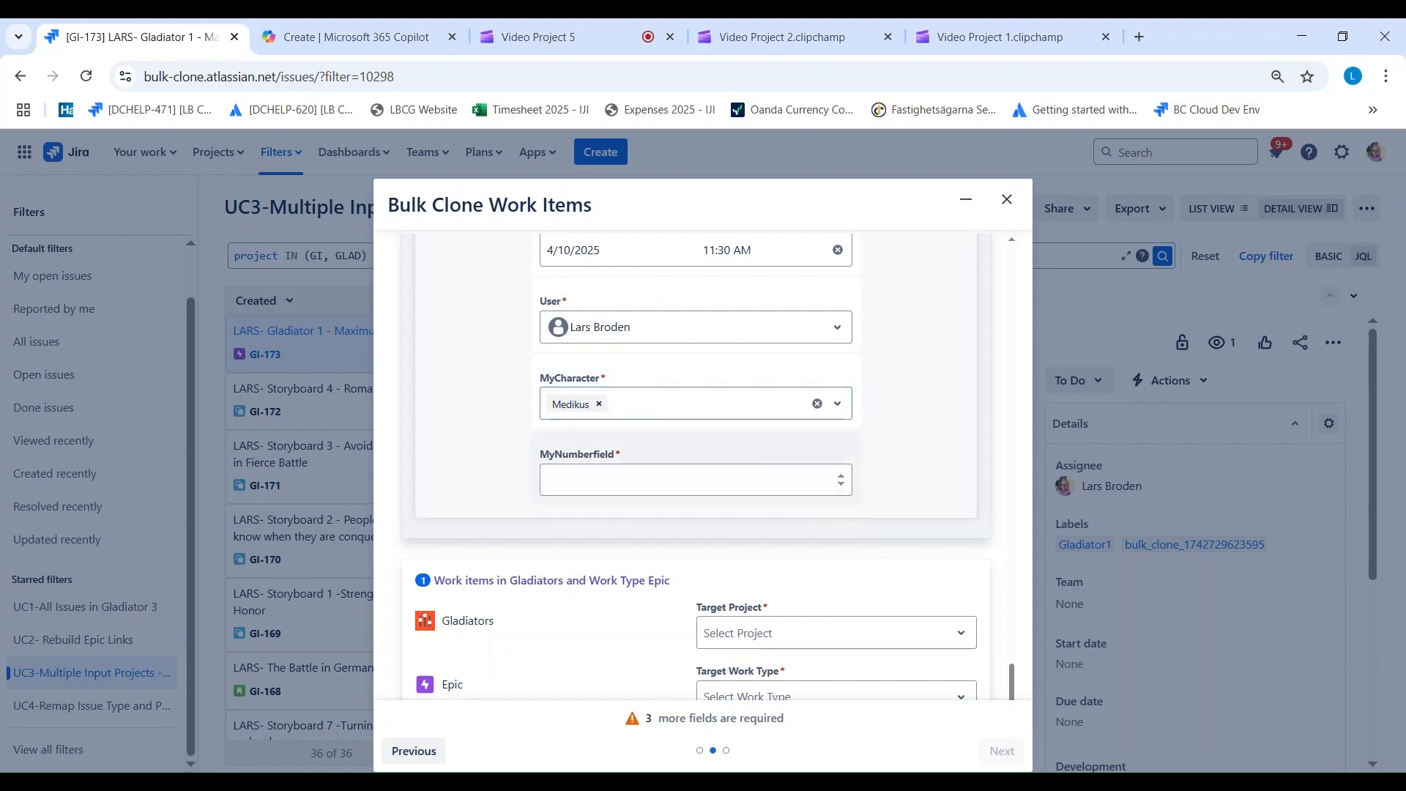
click(681, 480)
text(55)
key(BackSpace)
scroll(610, 555, down, 1)
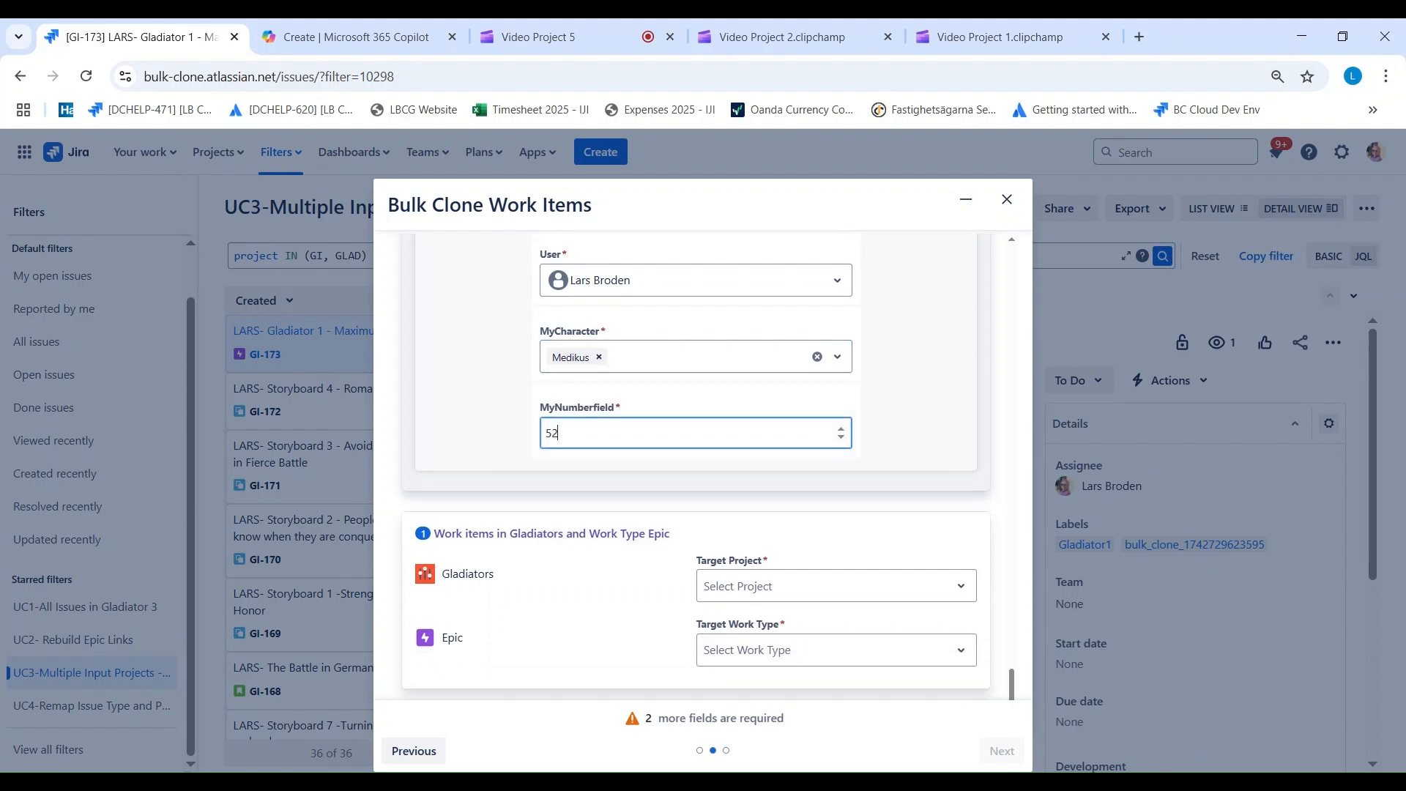
text(2)
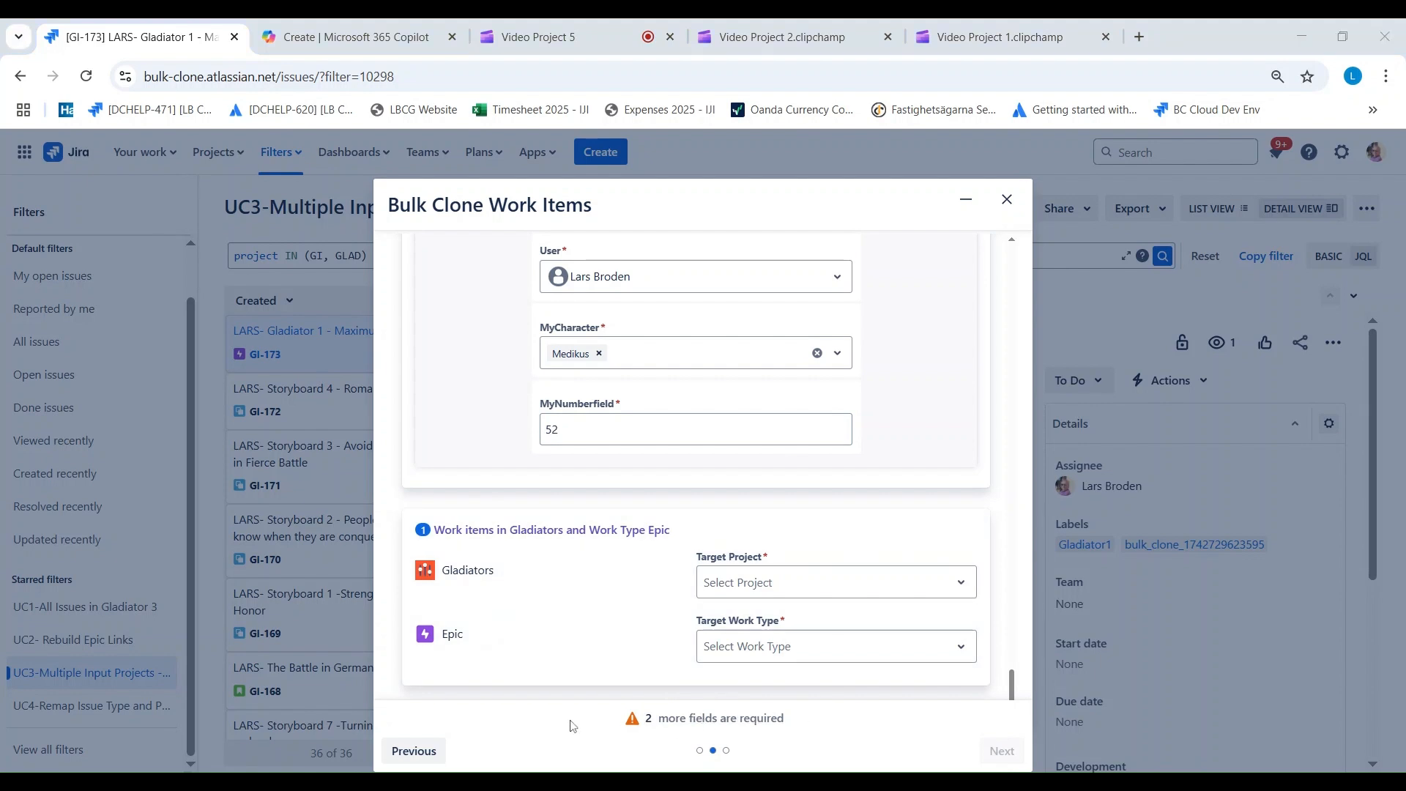
Step: Check which required fields are still missing and map the Gladiators Epic work items to target project Gladiator 6 with work type Epic
click(684, 720)
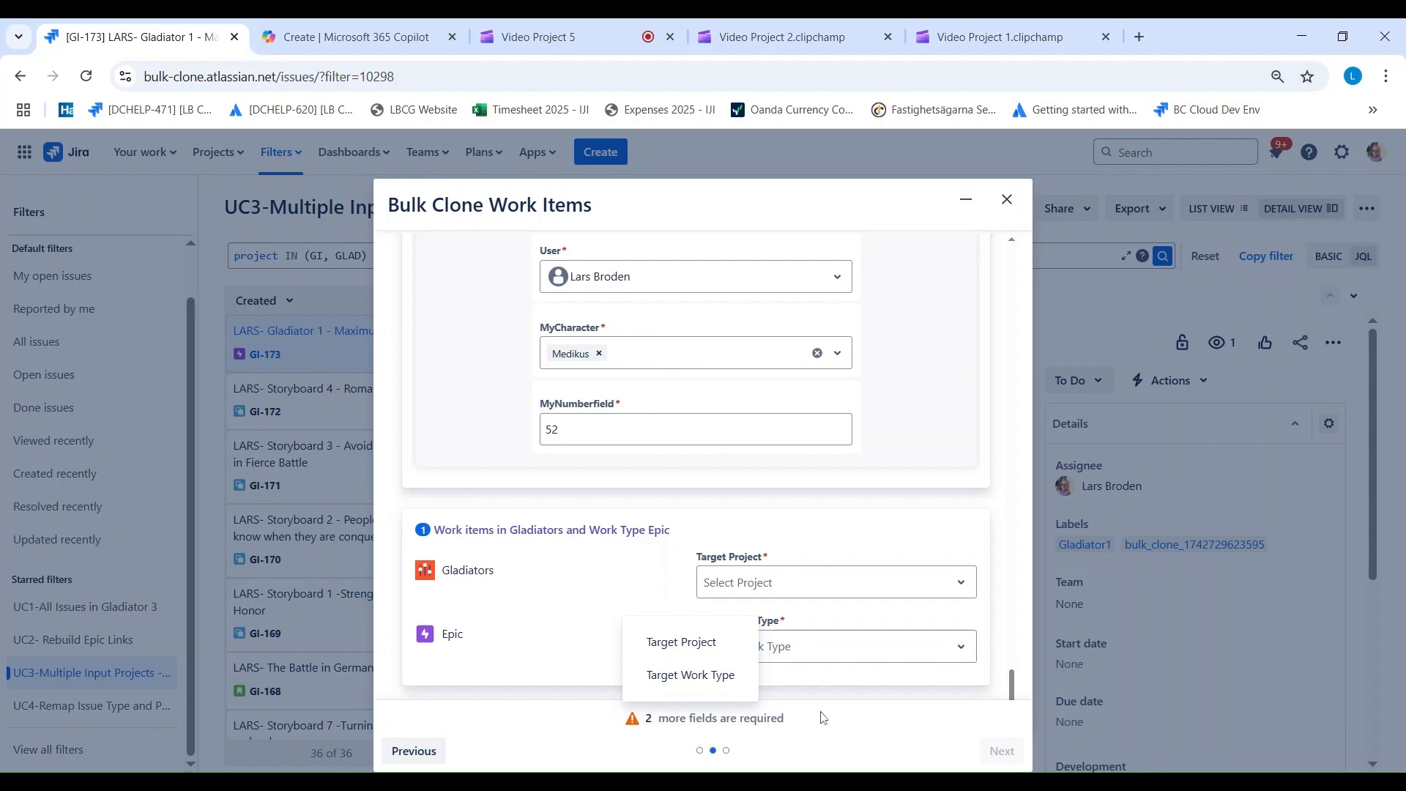
click(774, 589)
scroll(782, 633, down, 3)
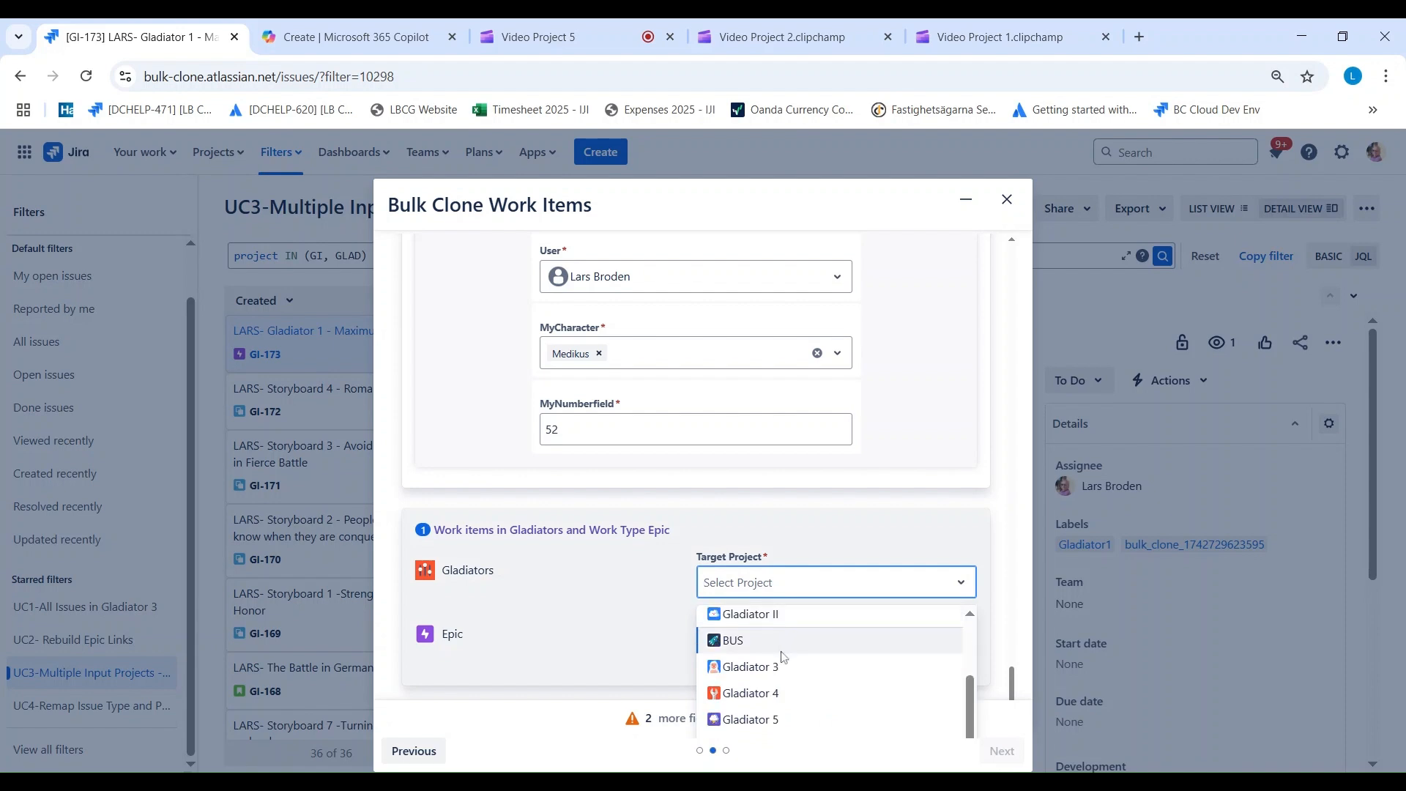
scroll(1014, 674, down, 1)
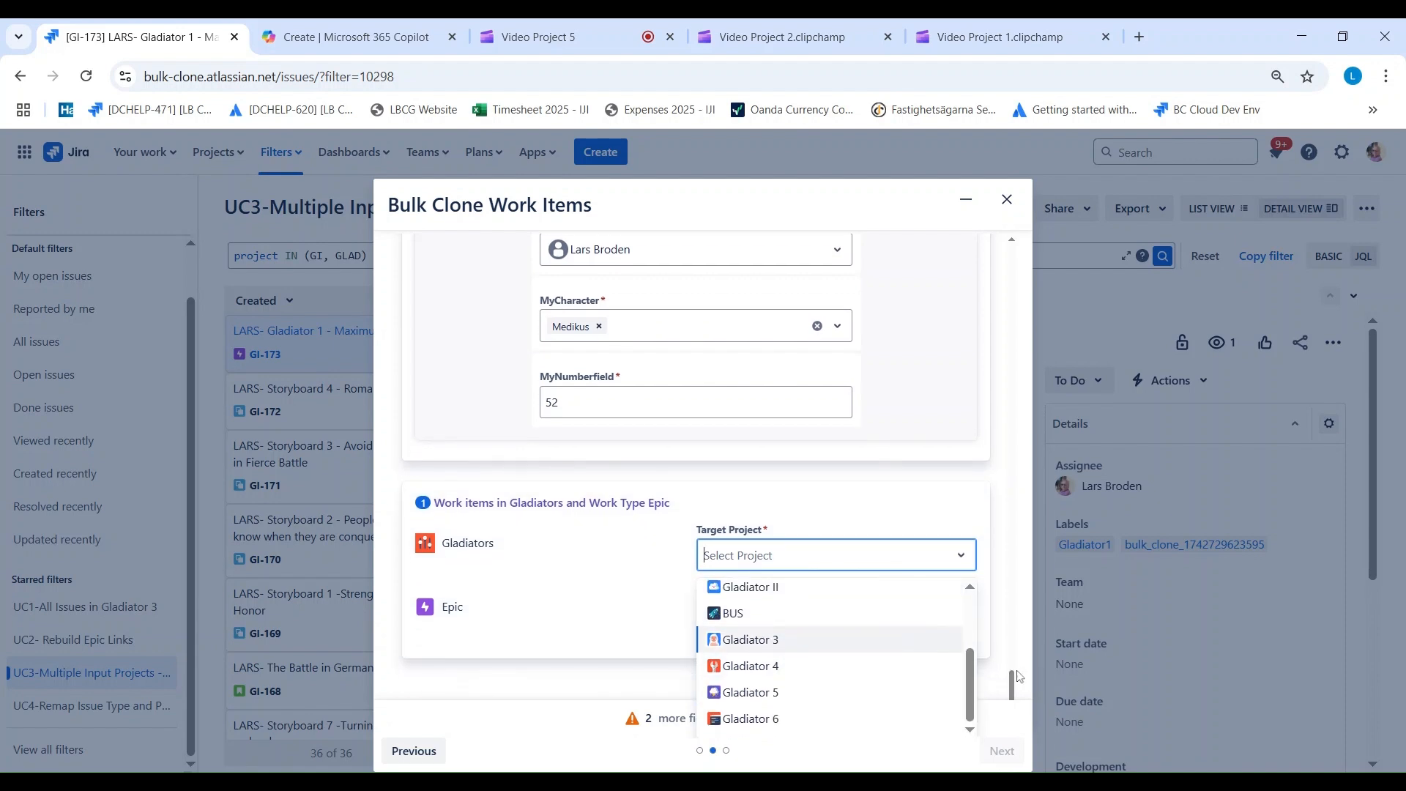
click(866, 722)
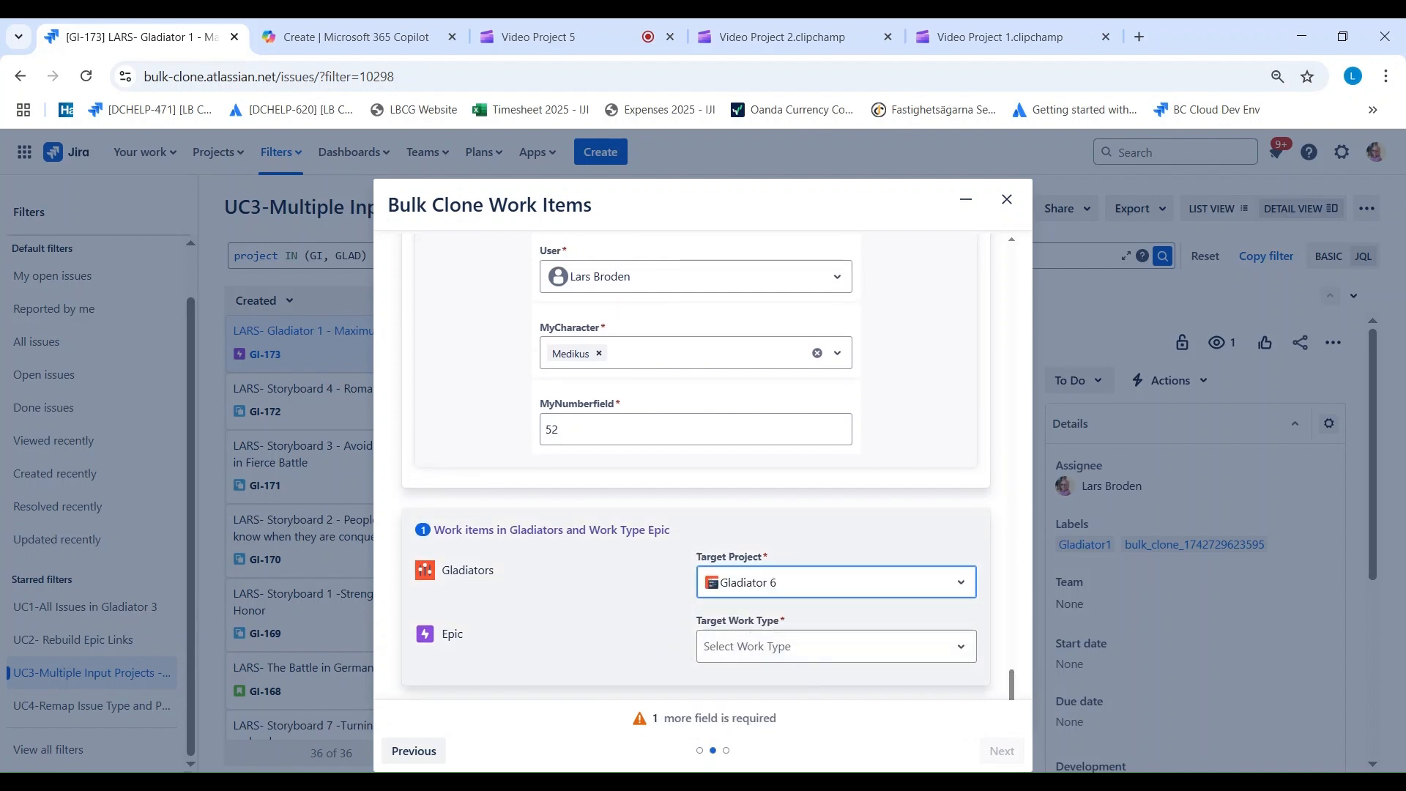
click(727, 654)
scroll(791, 668, down, 1)
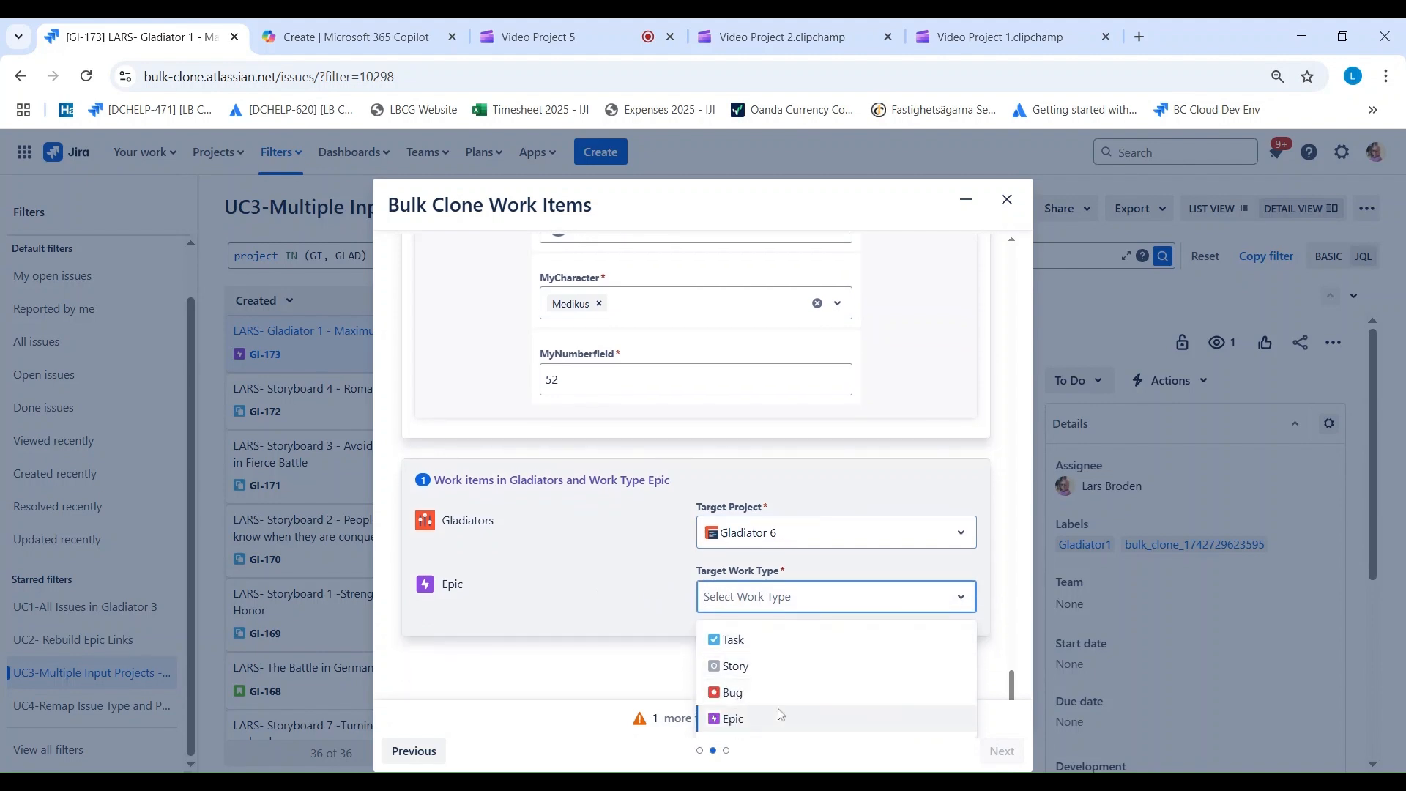
click(755, 718)
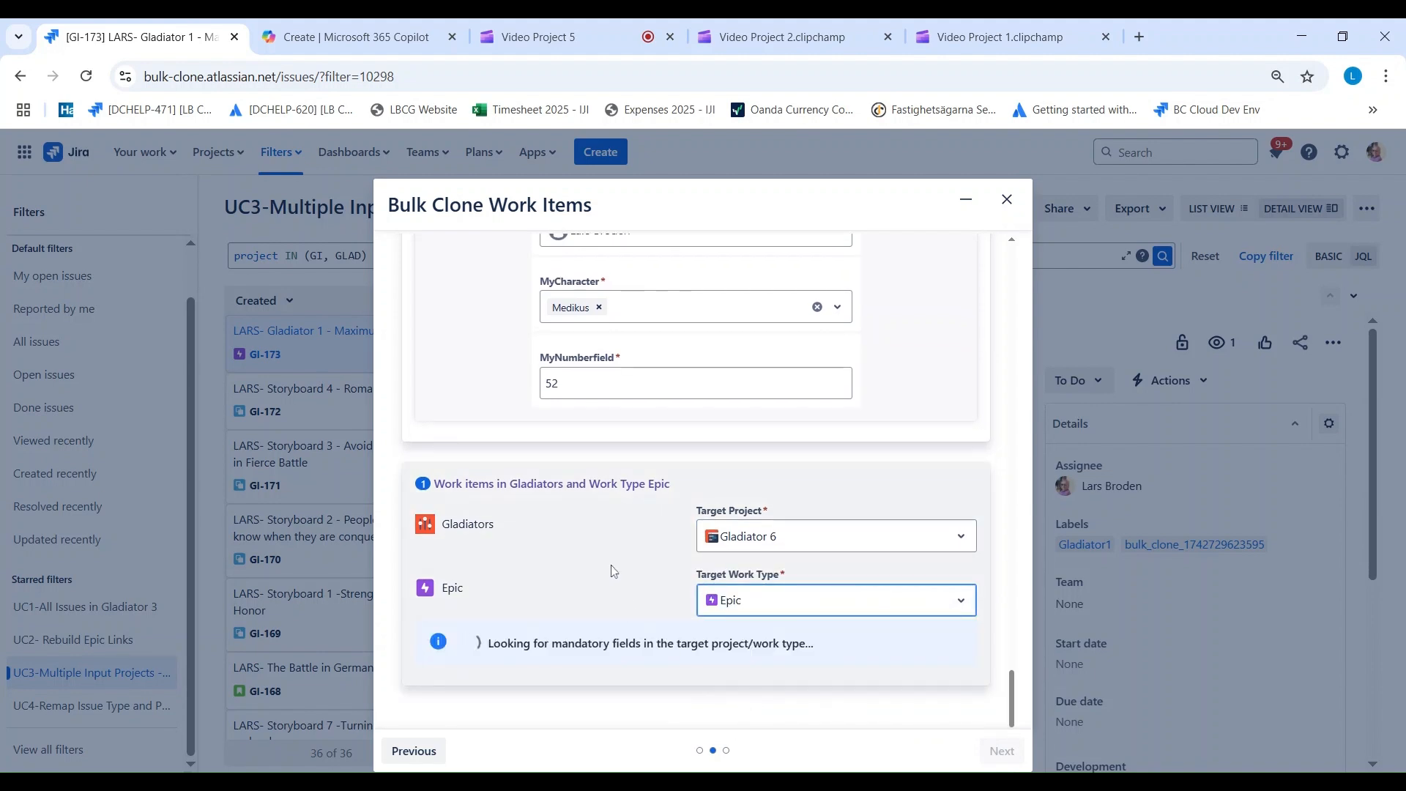
Step: Fill the Gladiators Epic mapping's mandatory DATE with 4/10/2025 and its Date Time with 4/10/2025 11:30 AM
scroll(557, 513, down, 4)
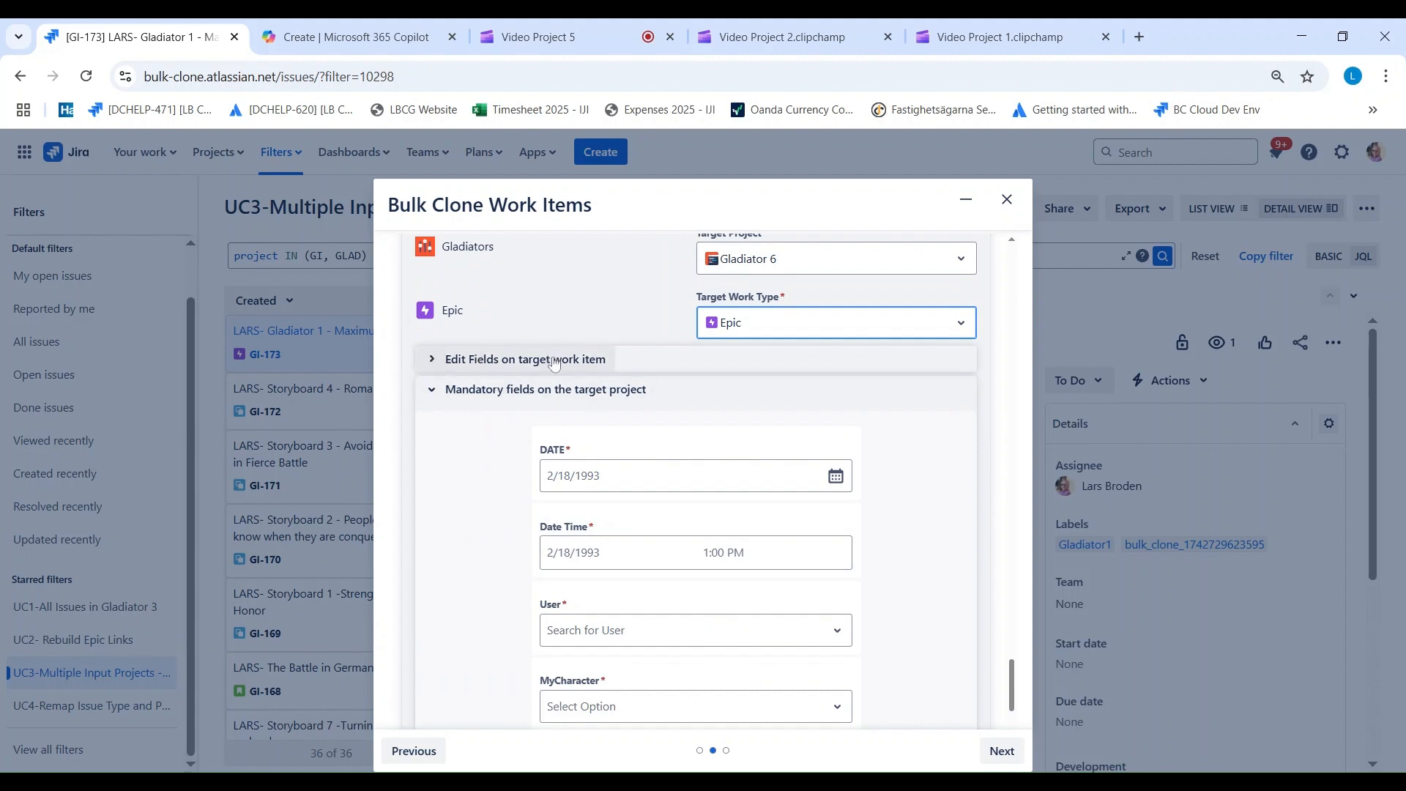
click(432, 360)
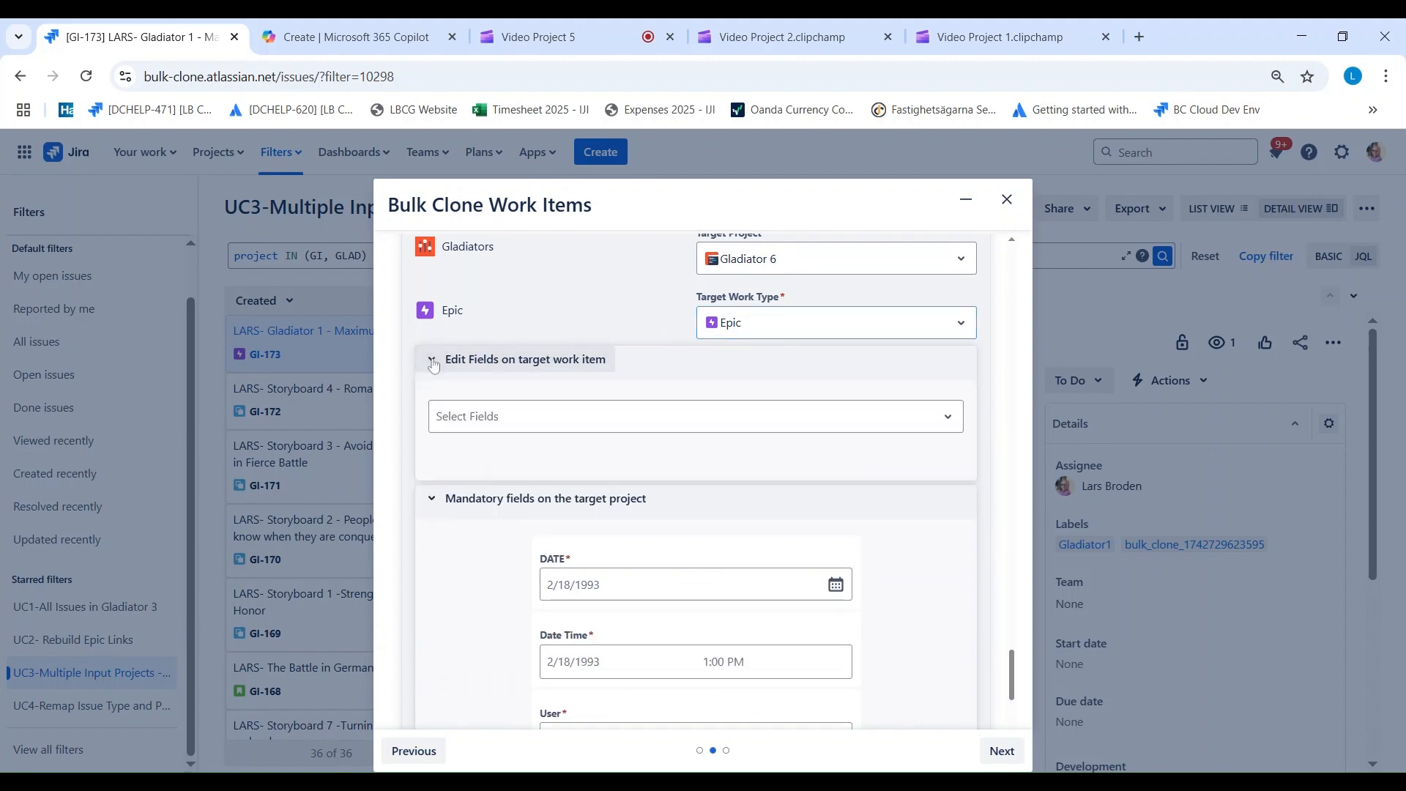
click(433, 362)
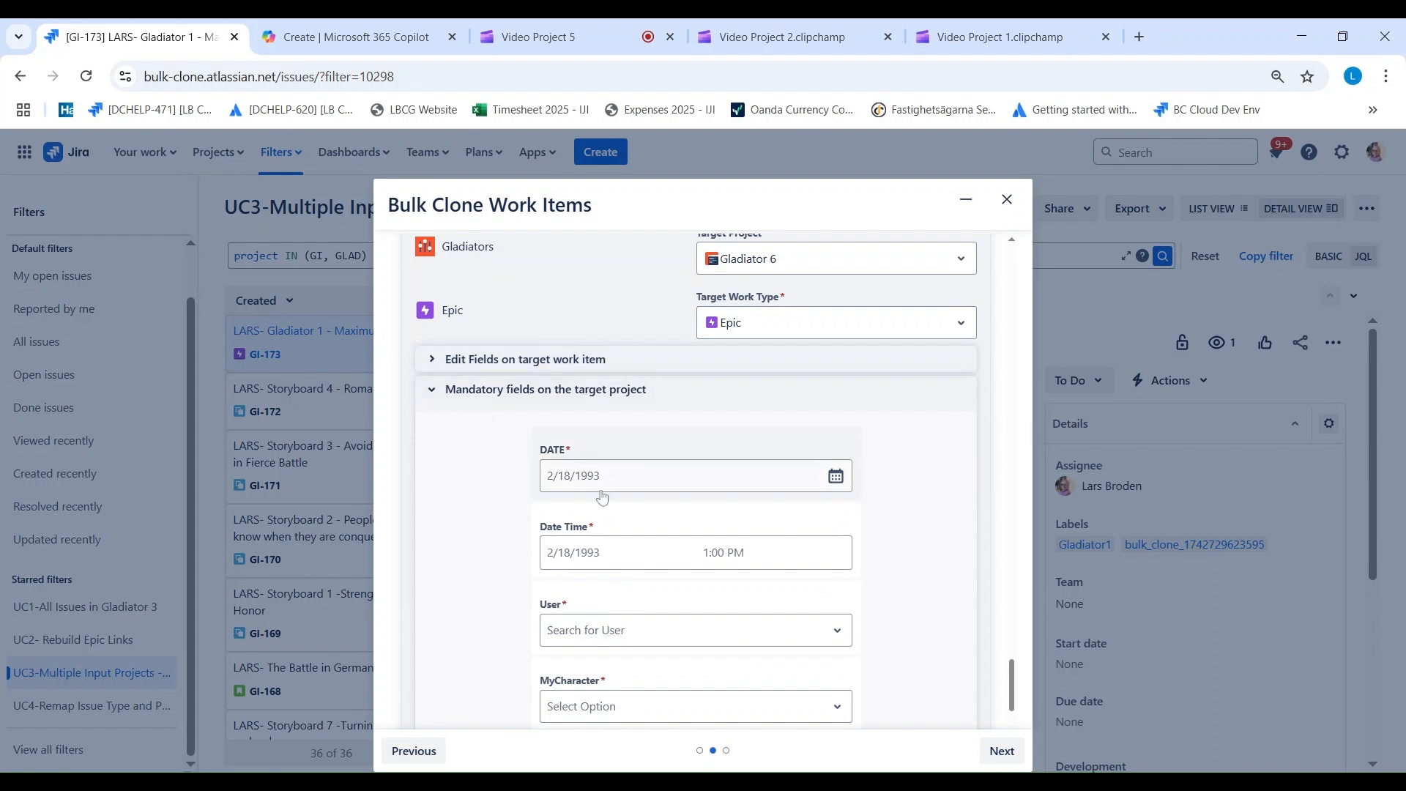
click(600, 488)
click(714, 610)
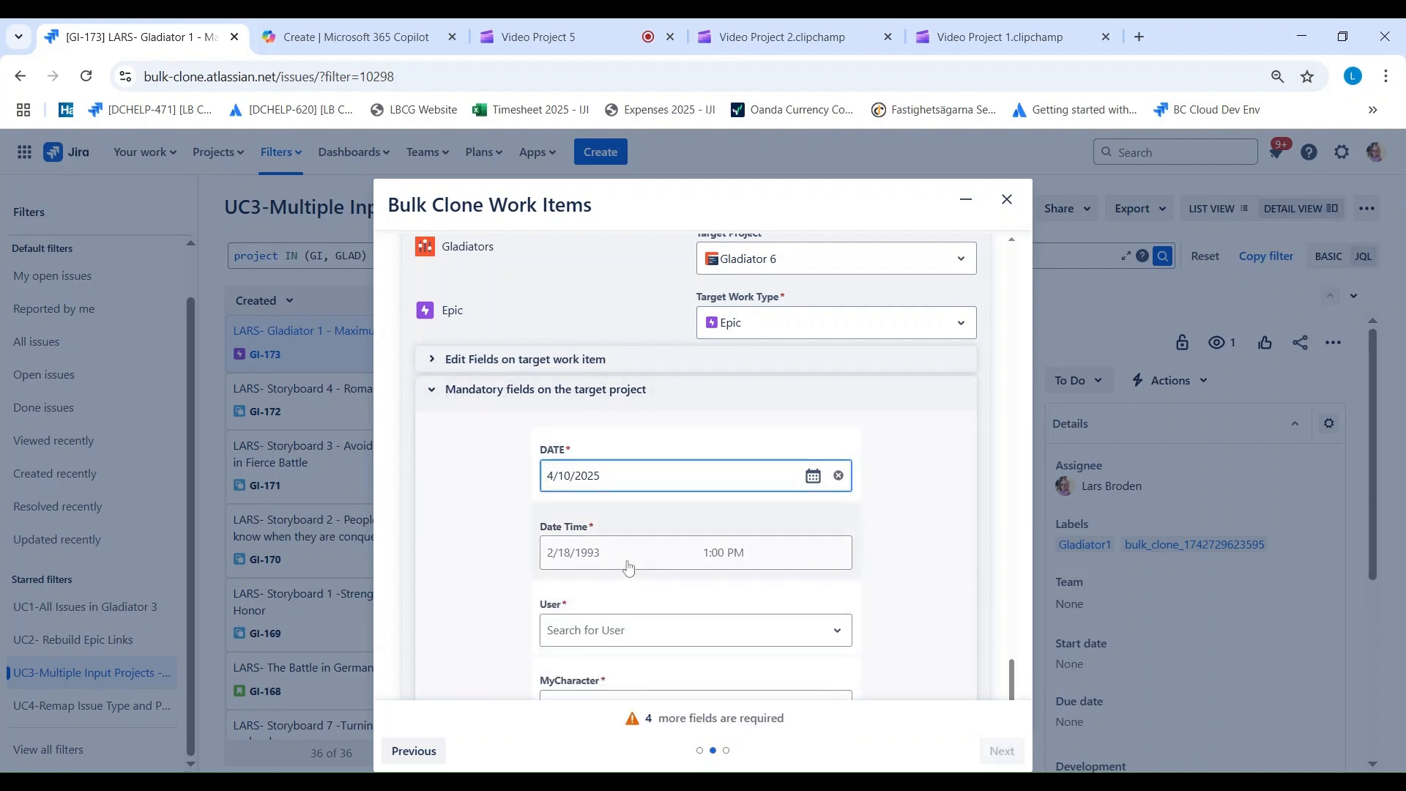
click(628, 565)
click(710, 400)
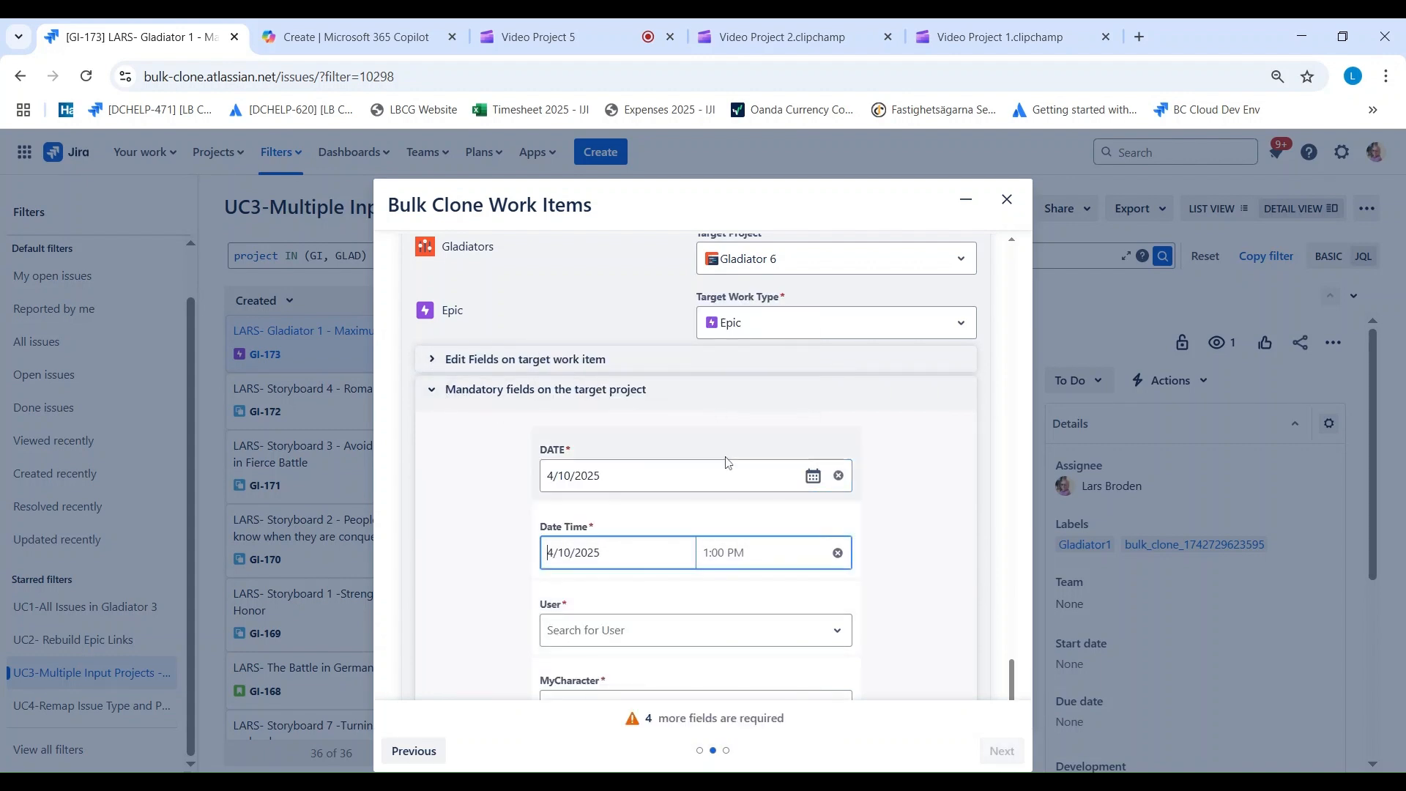
click(735, 558)
click(732, 433)
Step: Search for the person shown as assignee and choose them in the Gladiators Epic mapping's mandatory User field
click(583, 634)
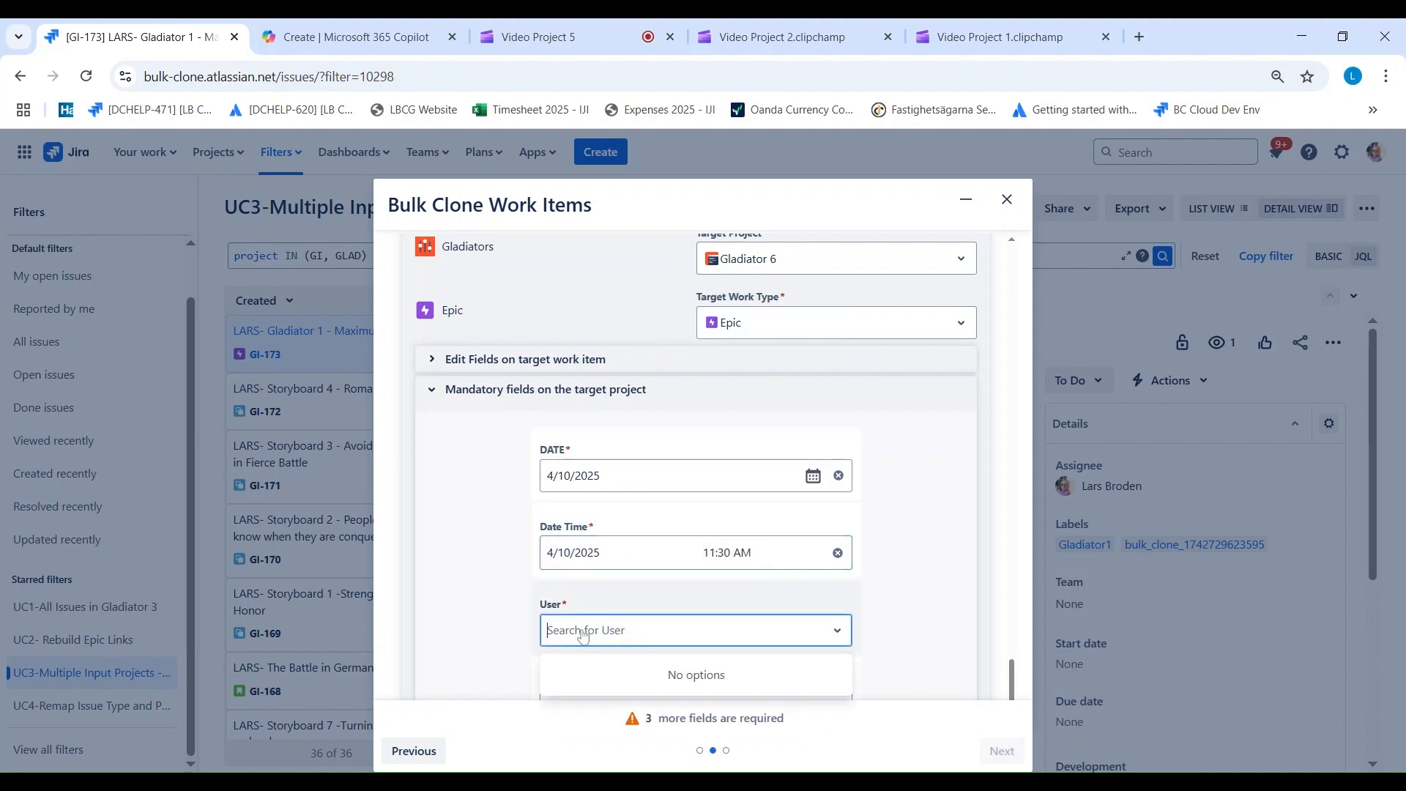
text(Lars)
click(594, 668)
Step: Select Slave for the Gladiators Epic mapping's MyCharacter and set its MyNumberfield to 11
scroll(595, 664, down, 2)
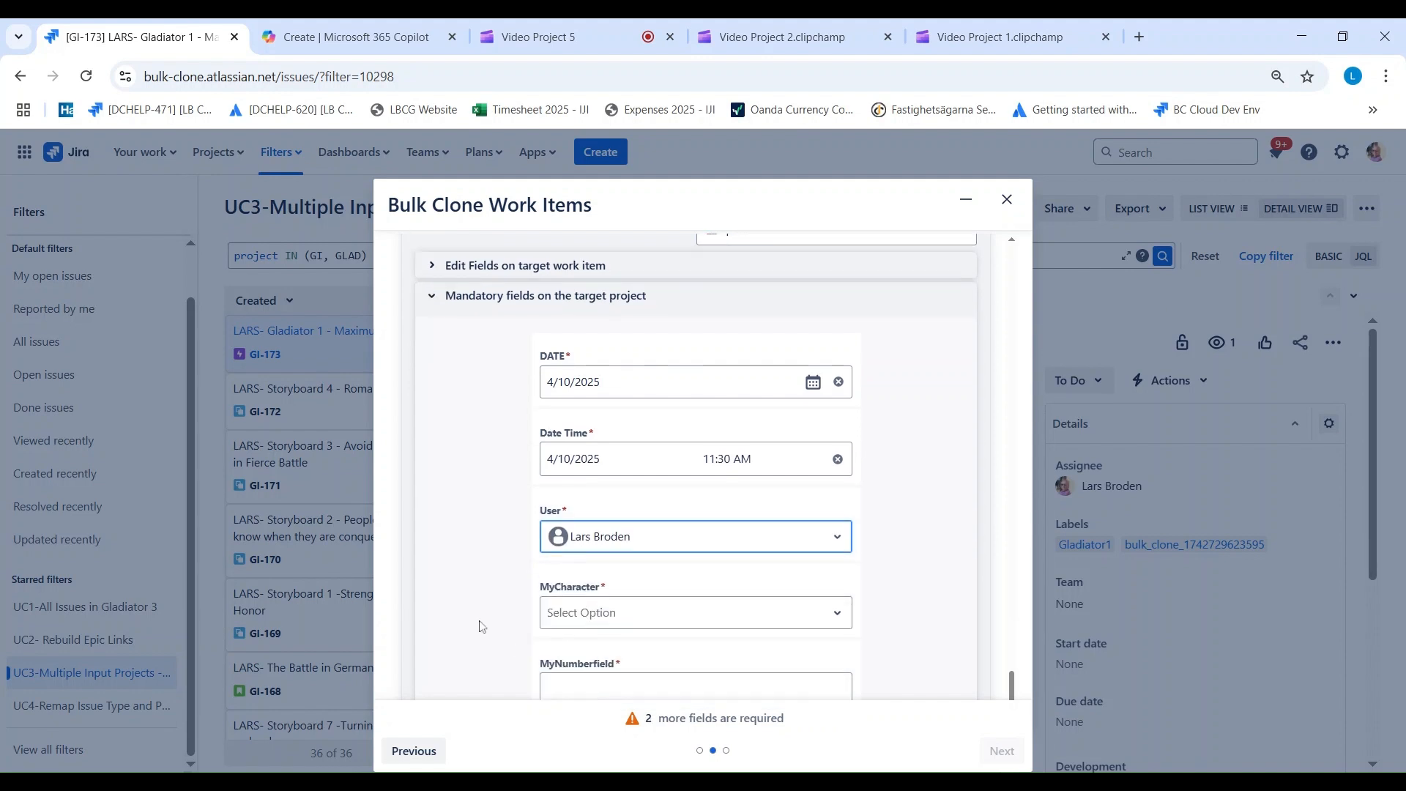
click(560, 555)
click(590, 645)
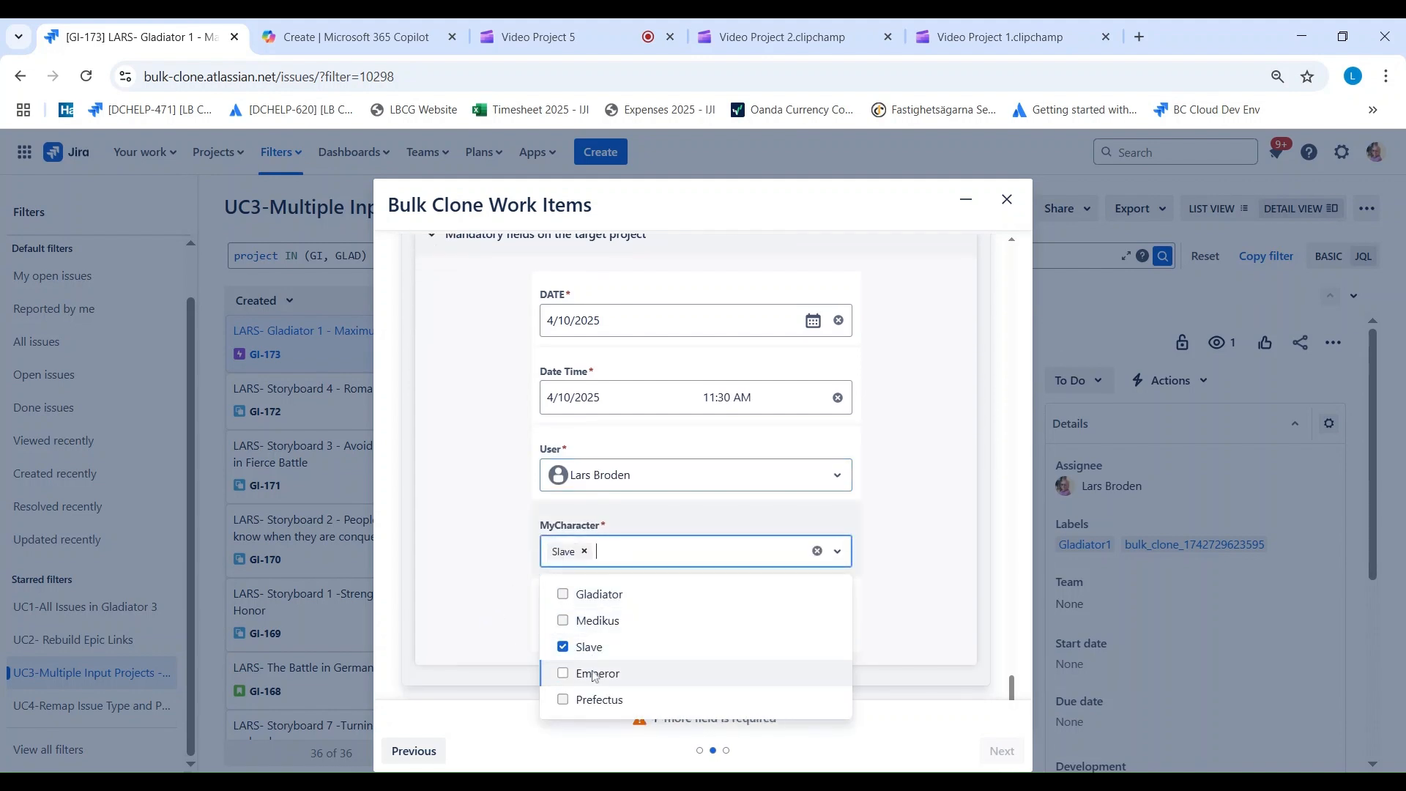
click(895, 596)
key(Tab)
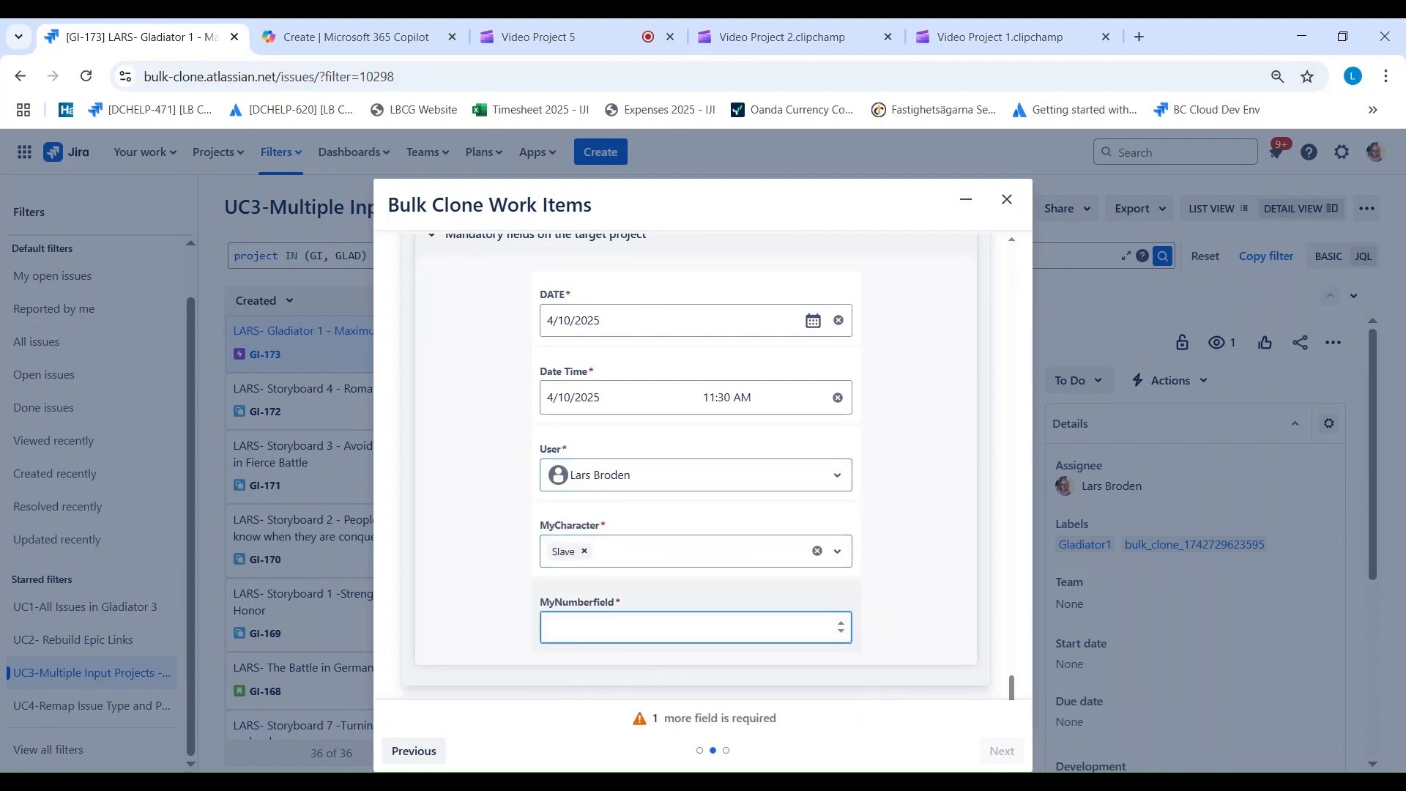
text(11)
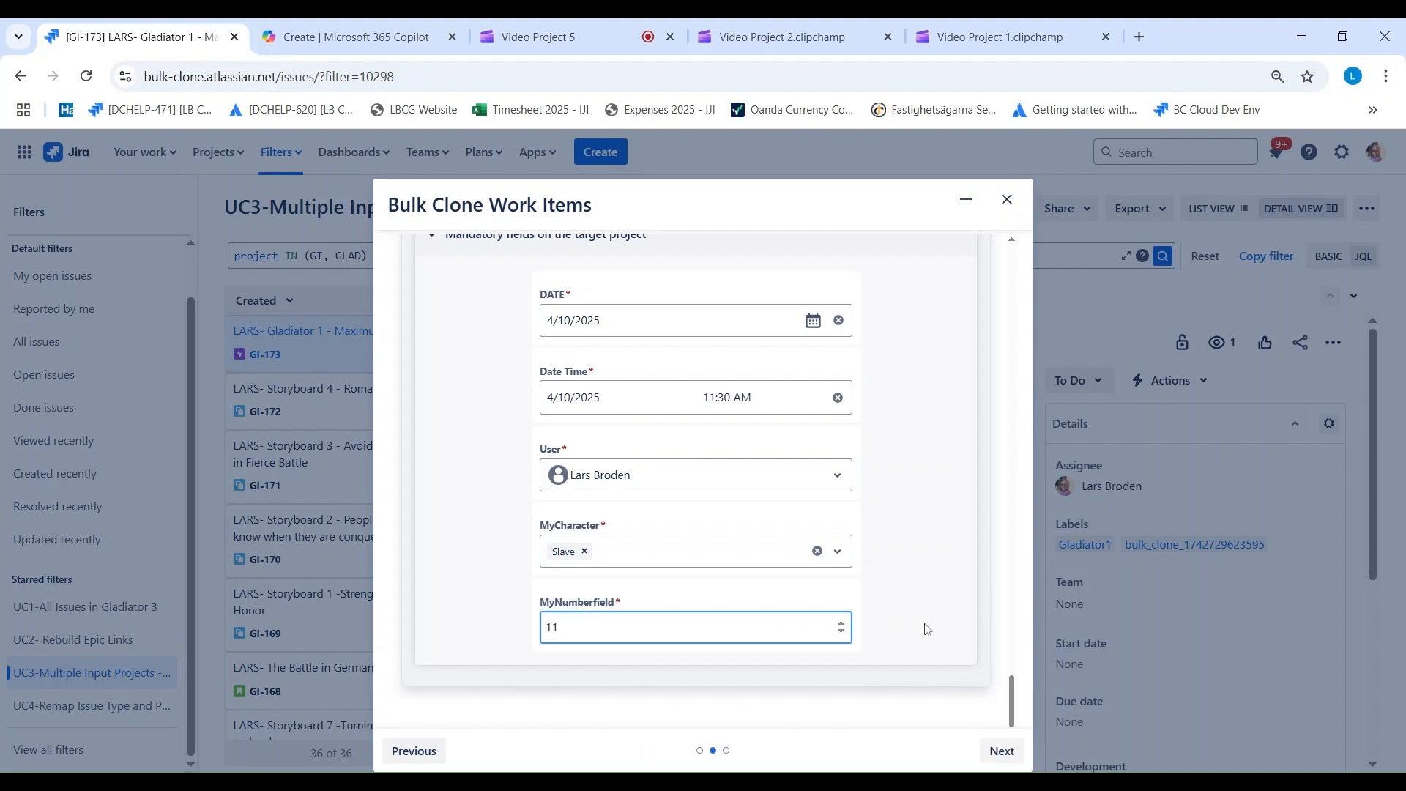
Step: Proceed to the confirmation summary of the source-to-target mappings and start cloning the work items
click(997, 758)
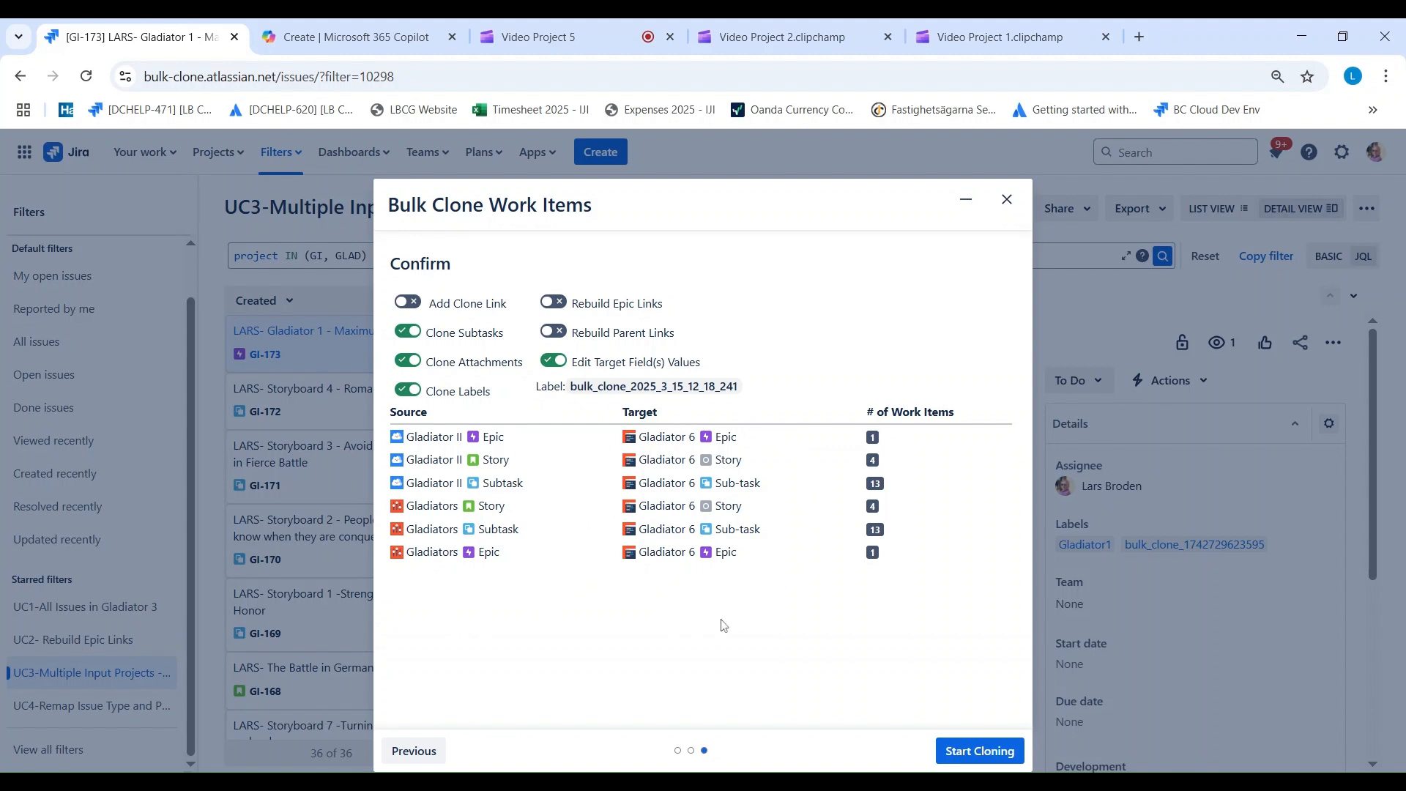
click(960, 747)
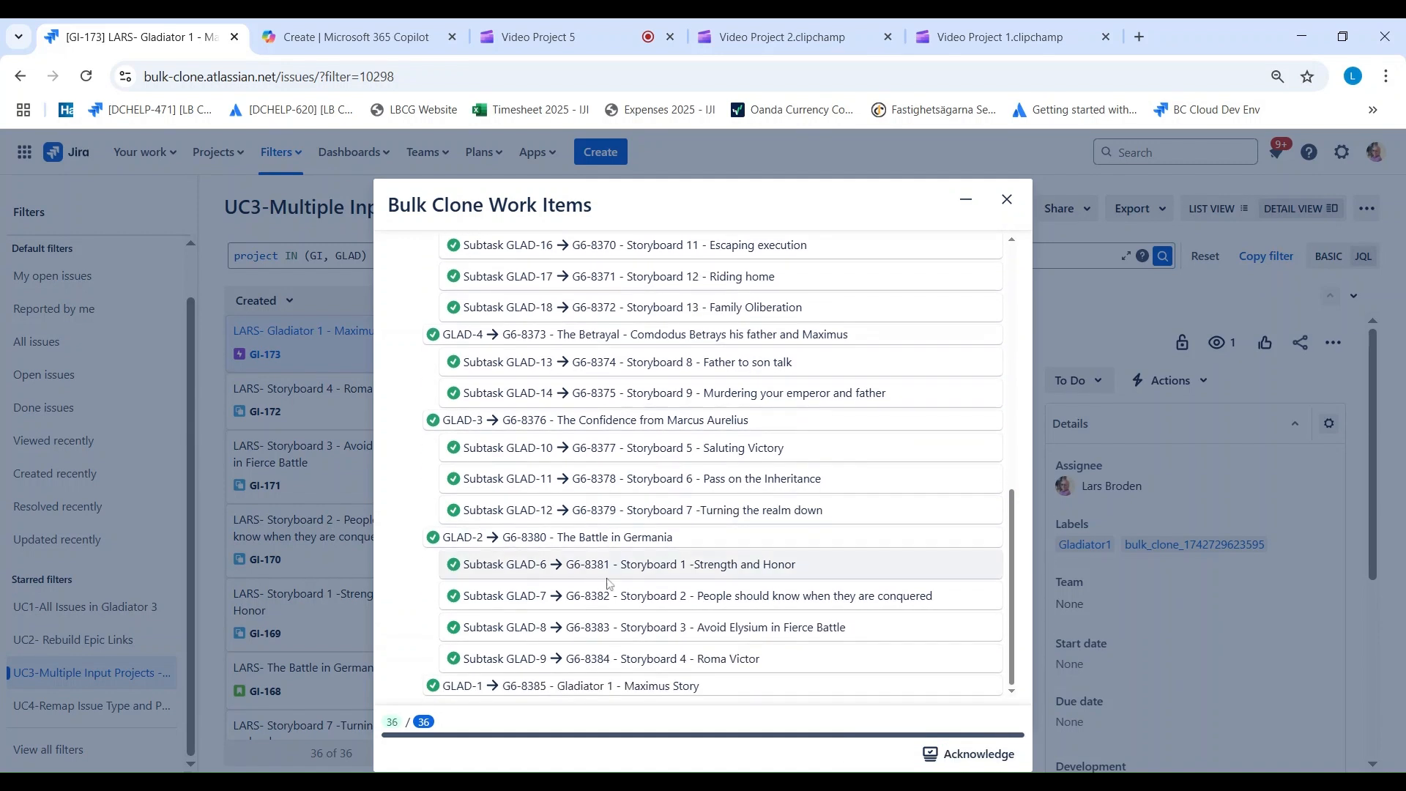
Step: Acknowledge the completed bulk clone and review the mandatory field values on the cloned Gladiator 1 - Maximus Story epic
click(980, 754)
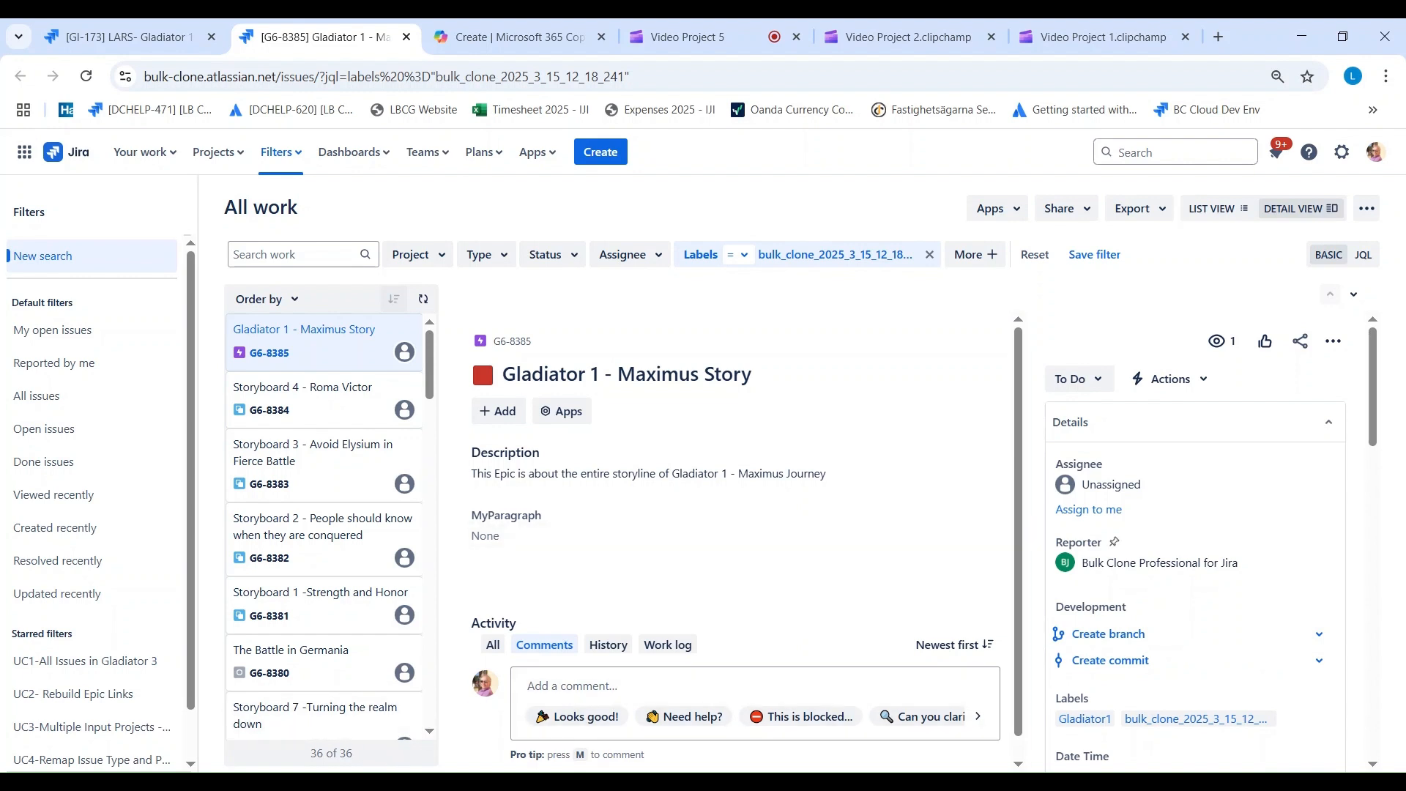
scroll(1180, 469, down, 3)
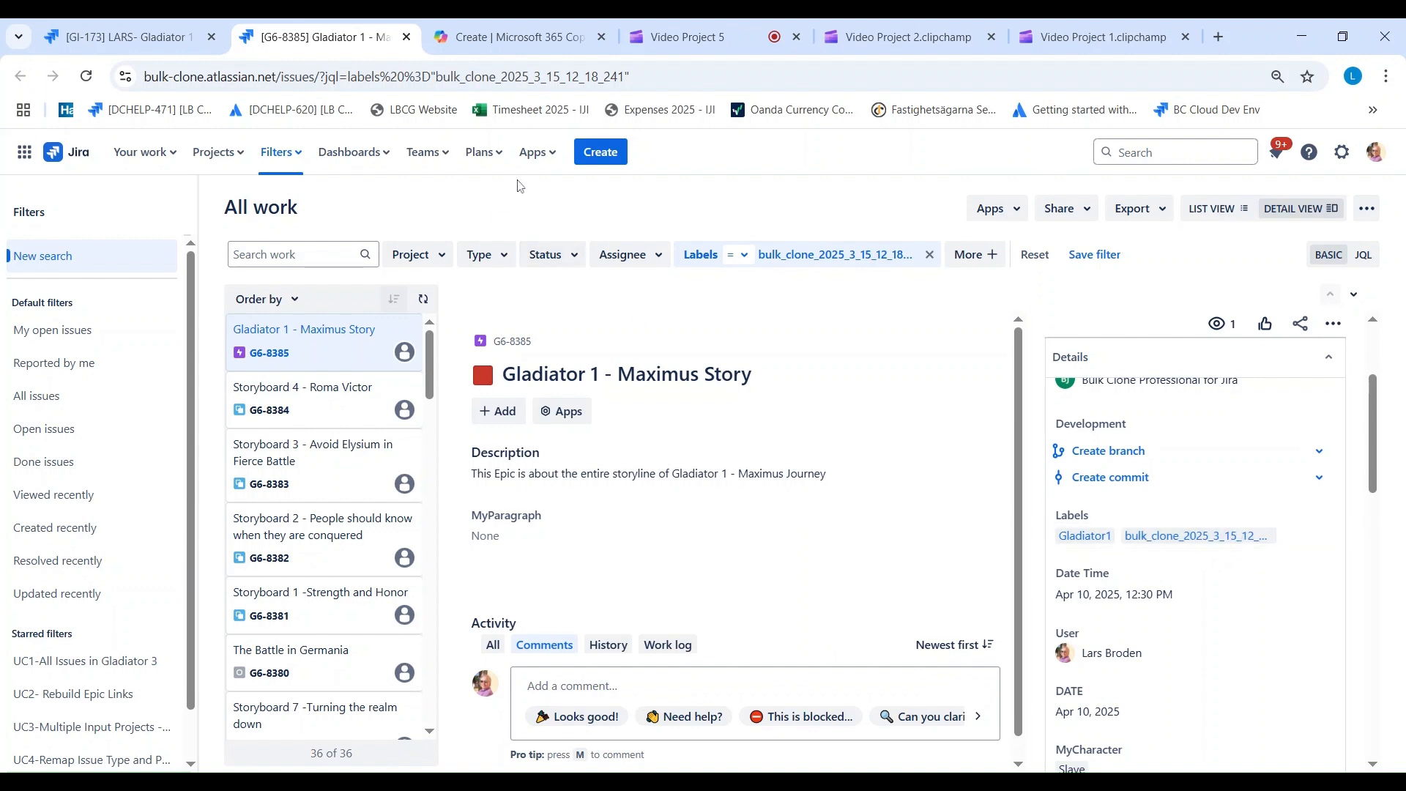
Step: Open the DEV Bulk Clone app's log and examine the newest job's group details and issue log of source-to-clone pairs
click(543, 162)
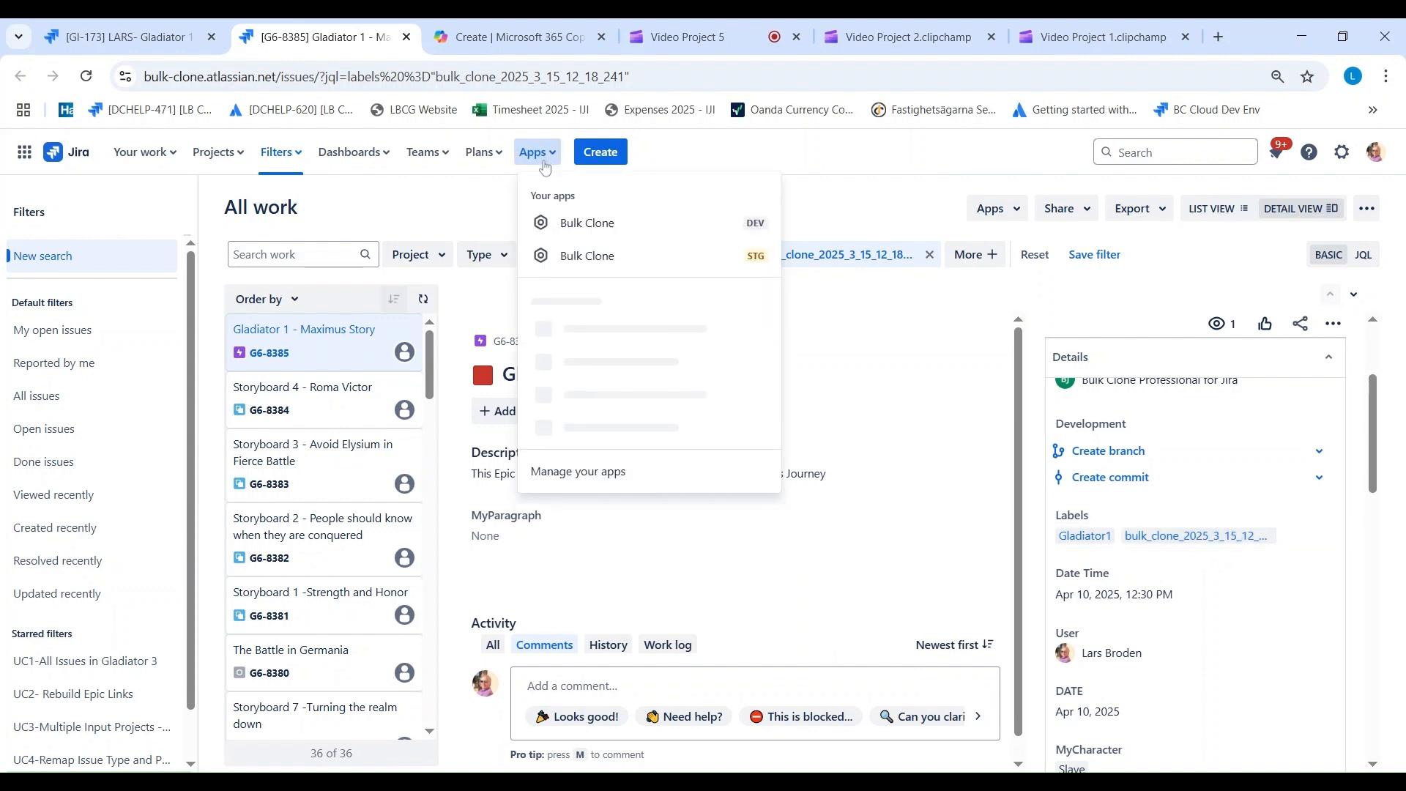
click(570, 223)
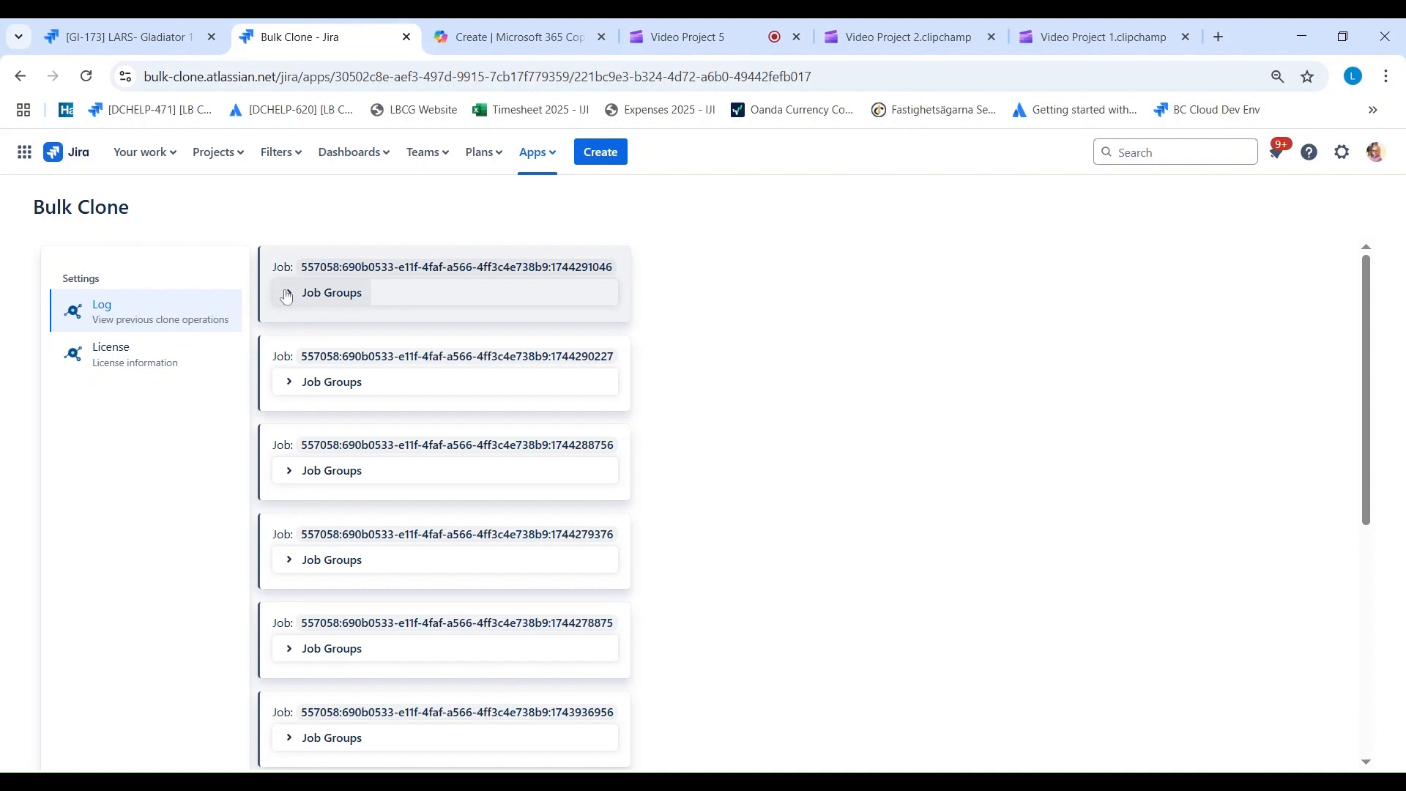
click(286, 296)
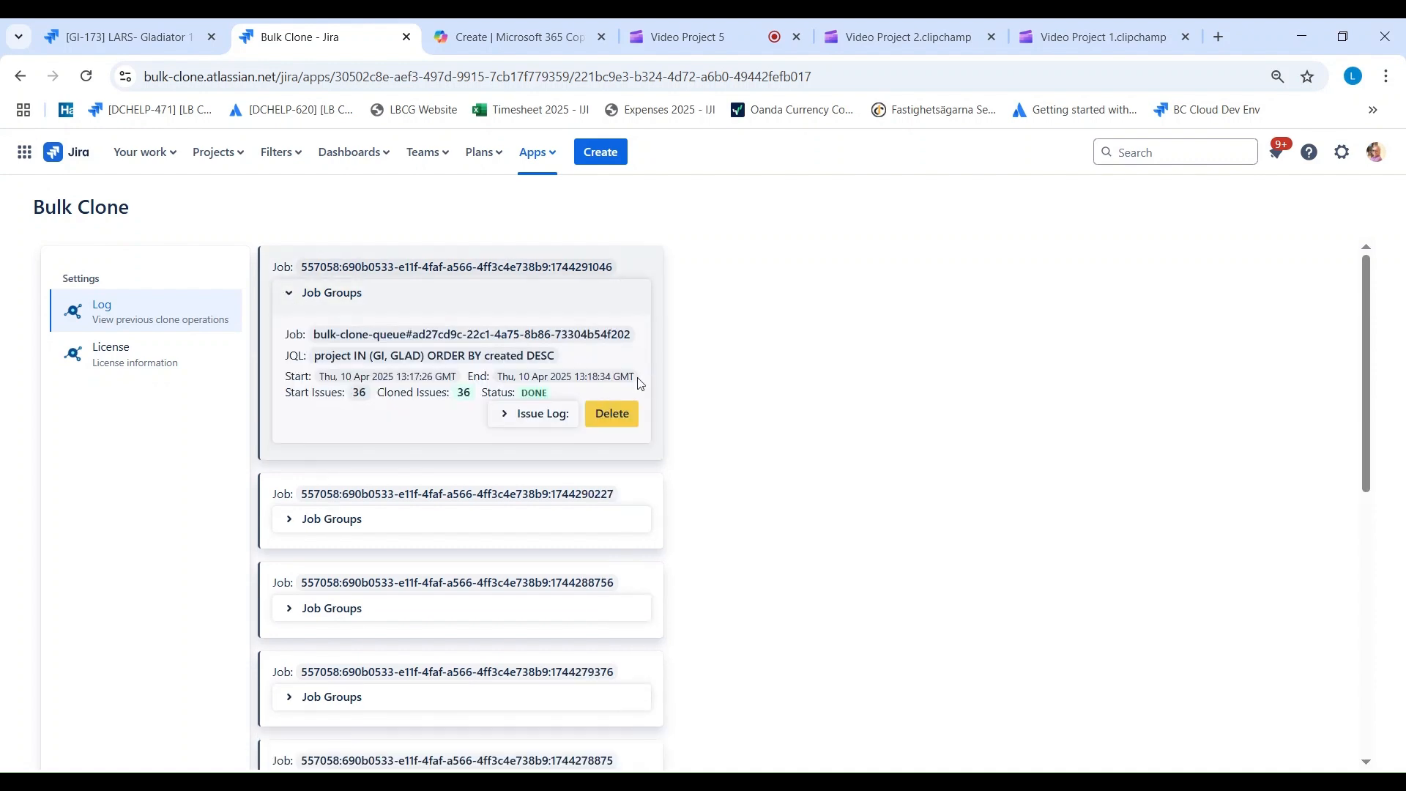
click(509, 416)
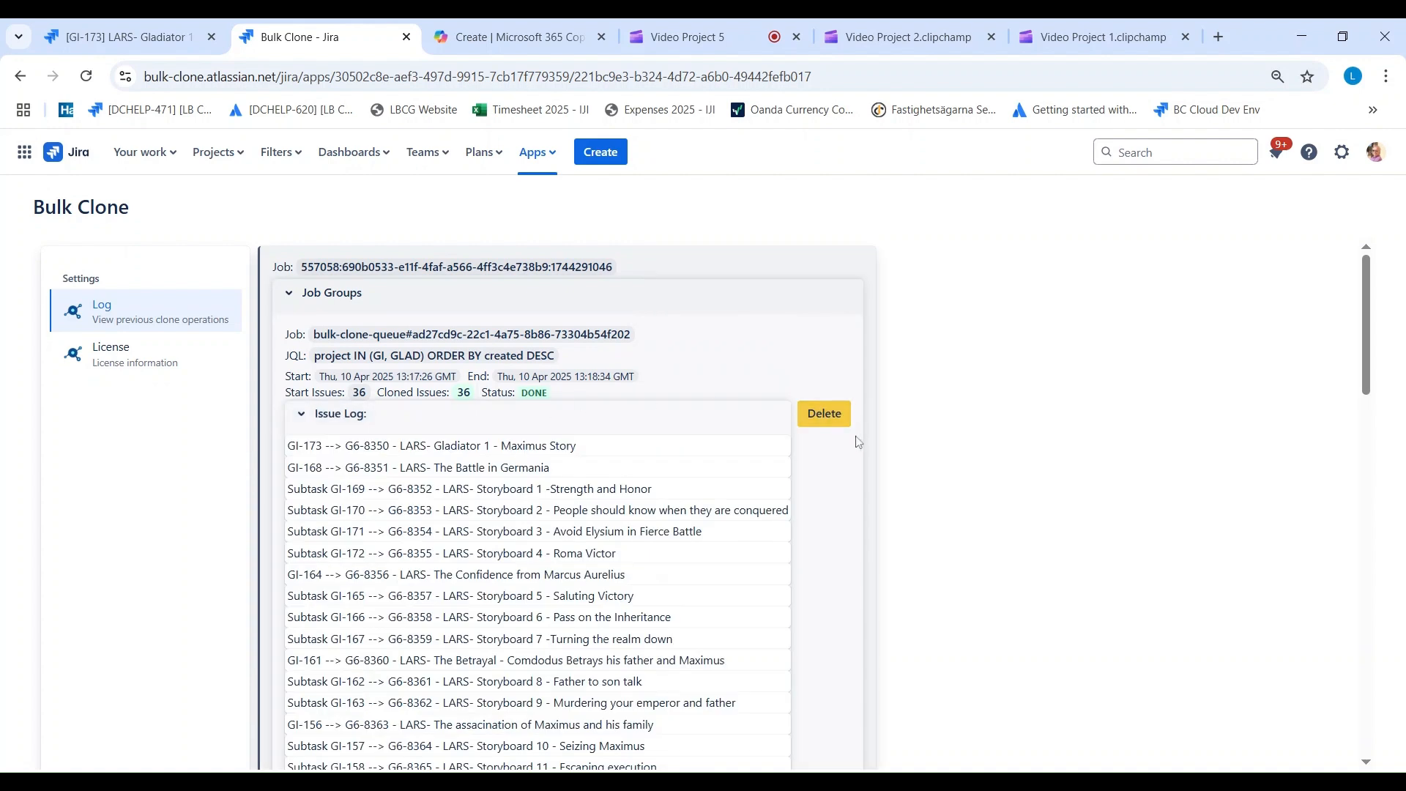
scroll(860, 461, down, 3)
scroll(860, 462, up, 3)
scroll(847, 461, down, 1)
scroll(845, 461, down, 5)
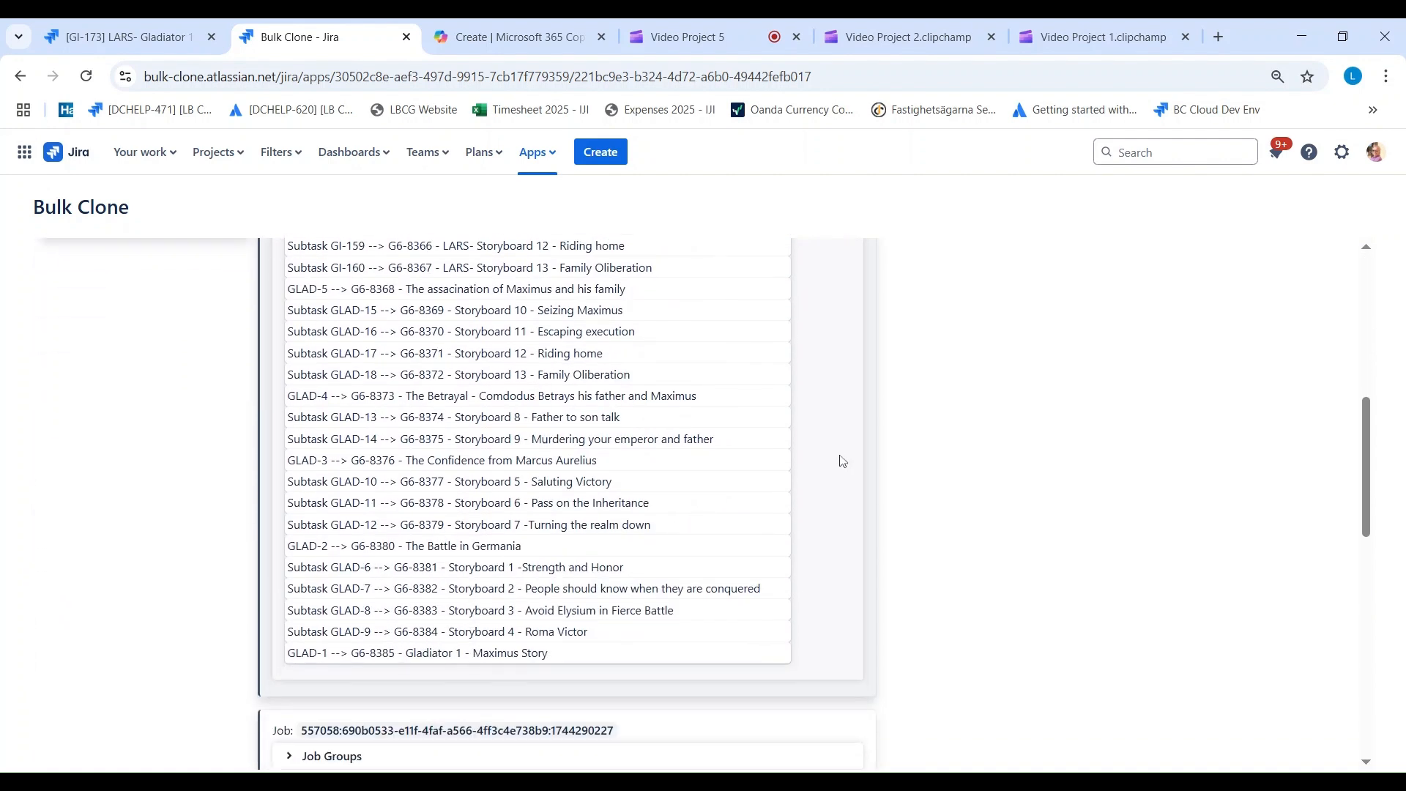
scroll(837, 456, up, 8)
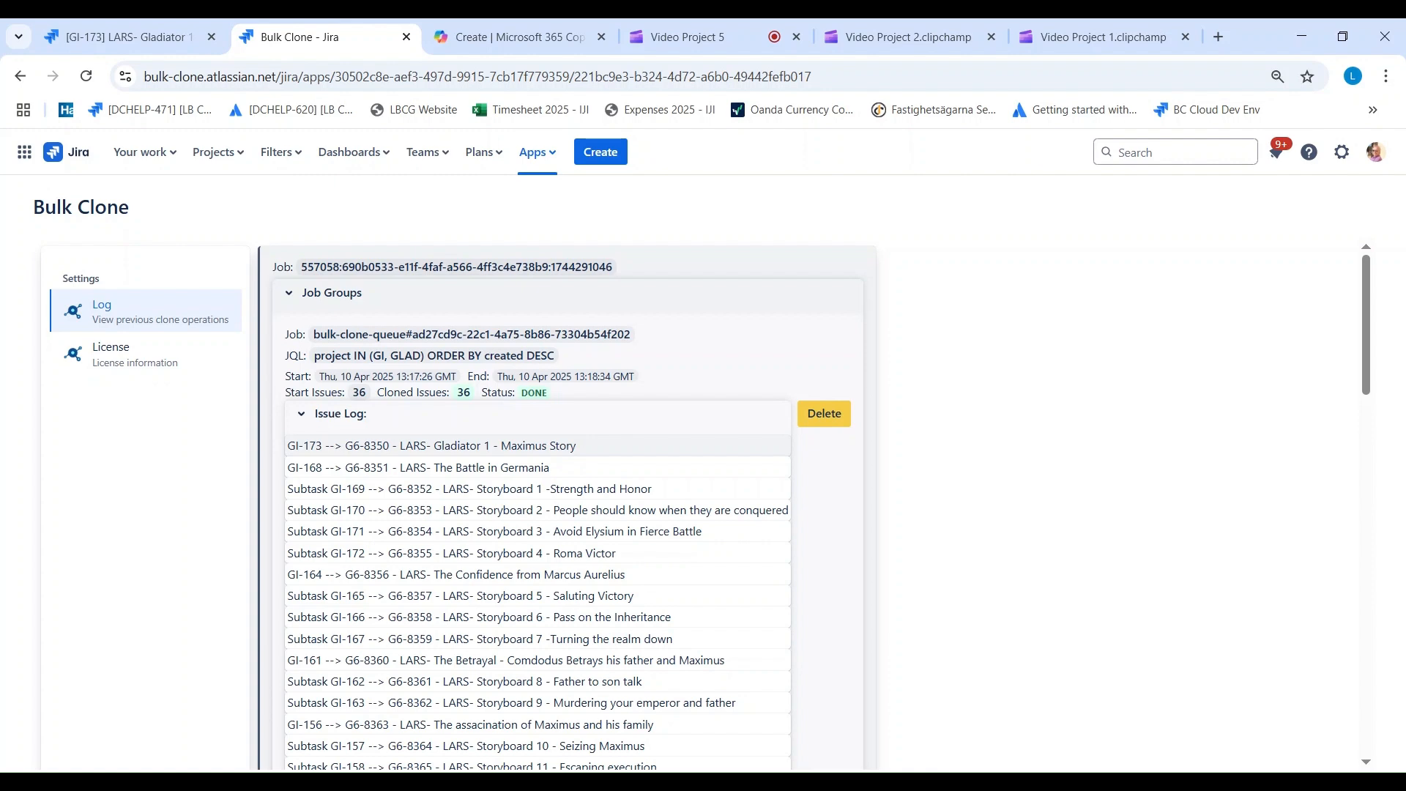
scroll(513, 469, down, 9)
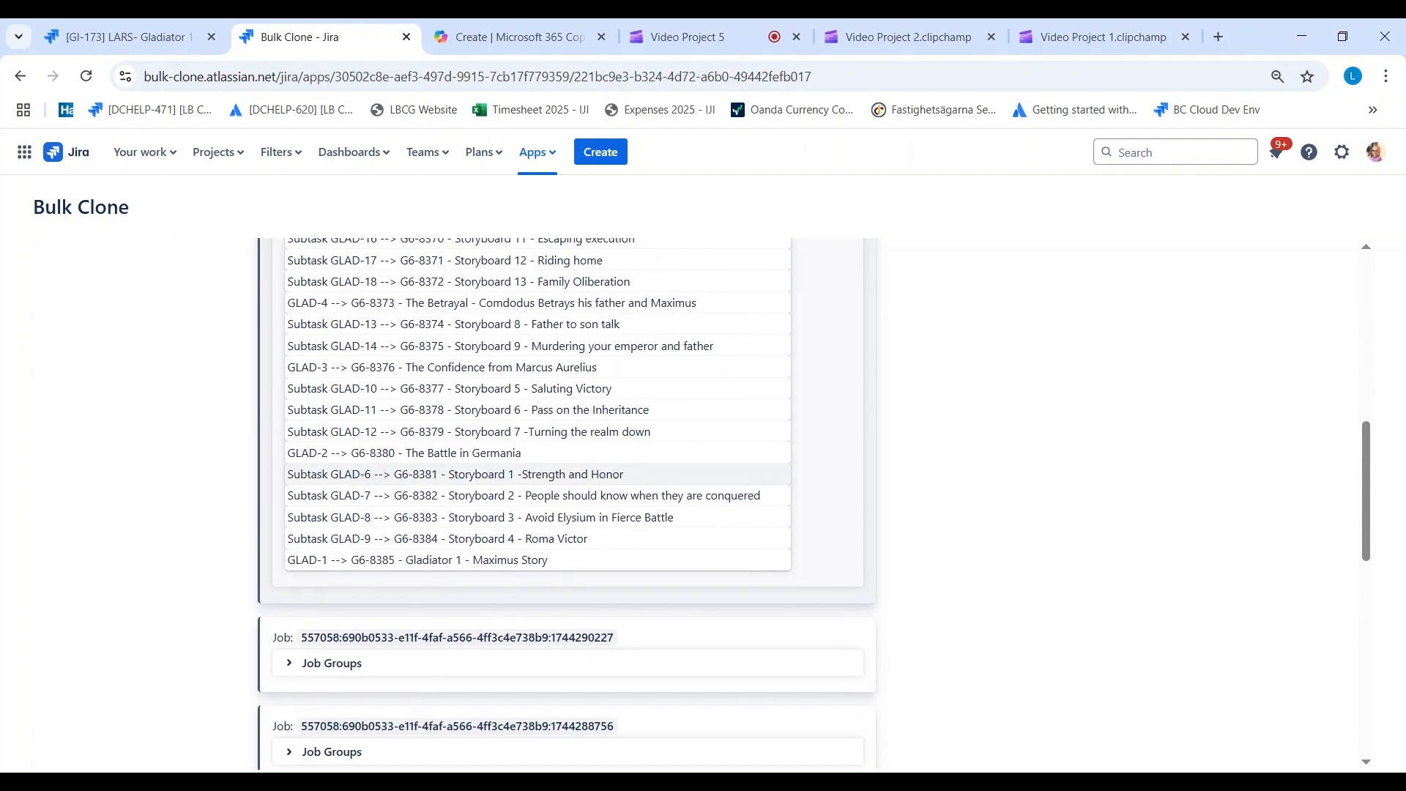
scroll(513, 469, up, 10)
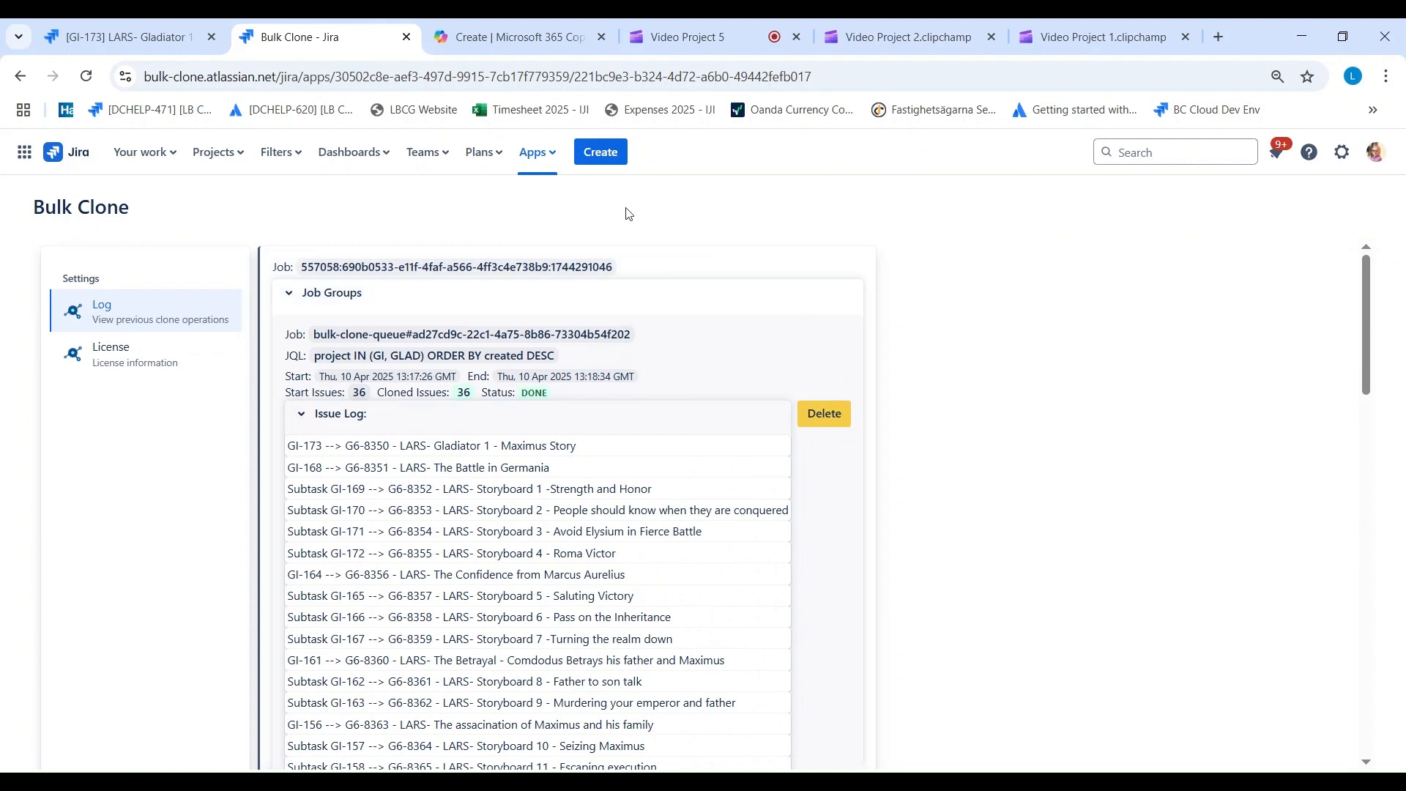
Step: Leave the clone log and view all work items across the Jira projects
click(300, 156)
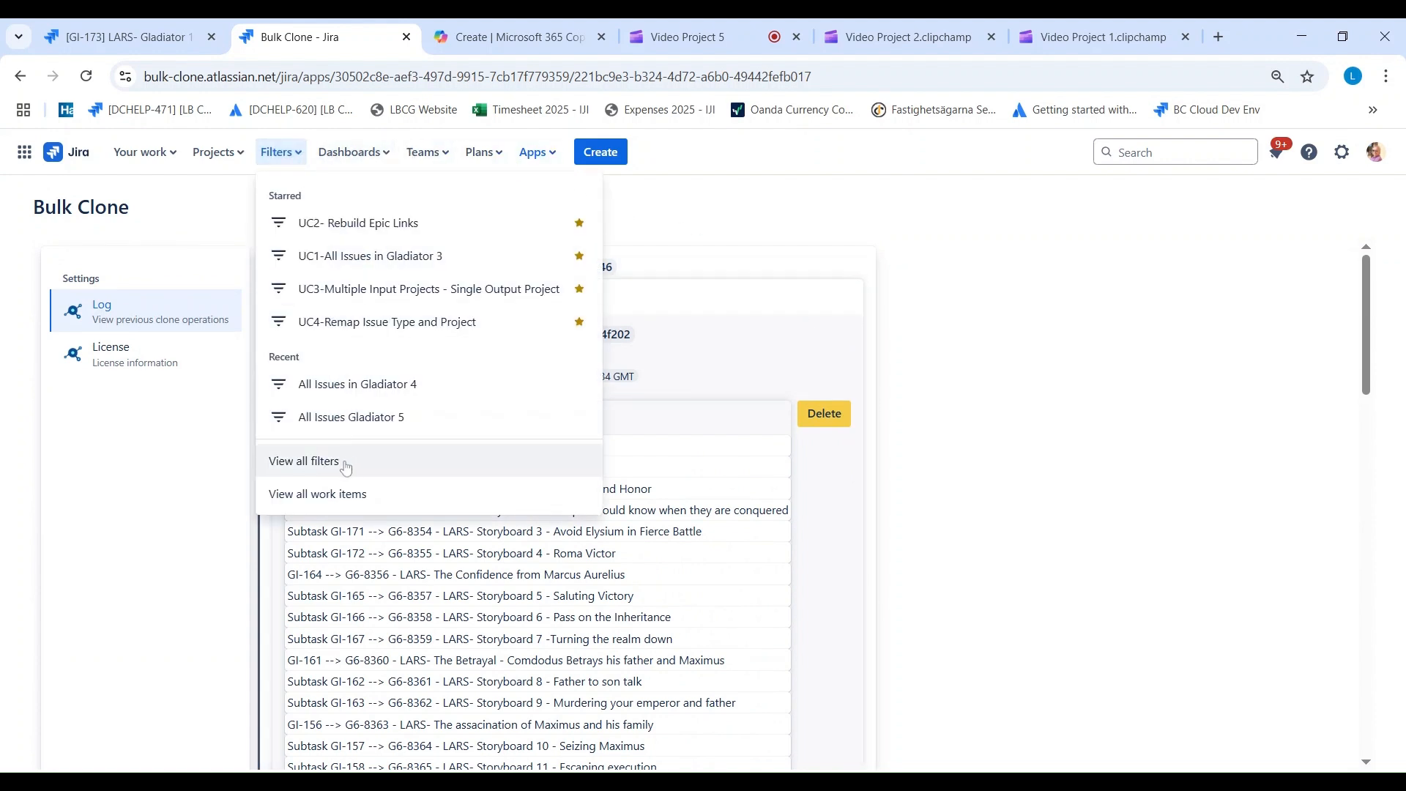
click(339, 495)
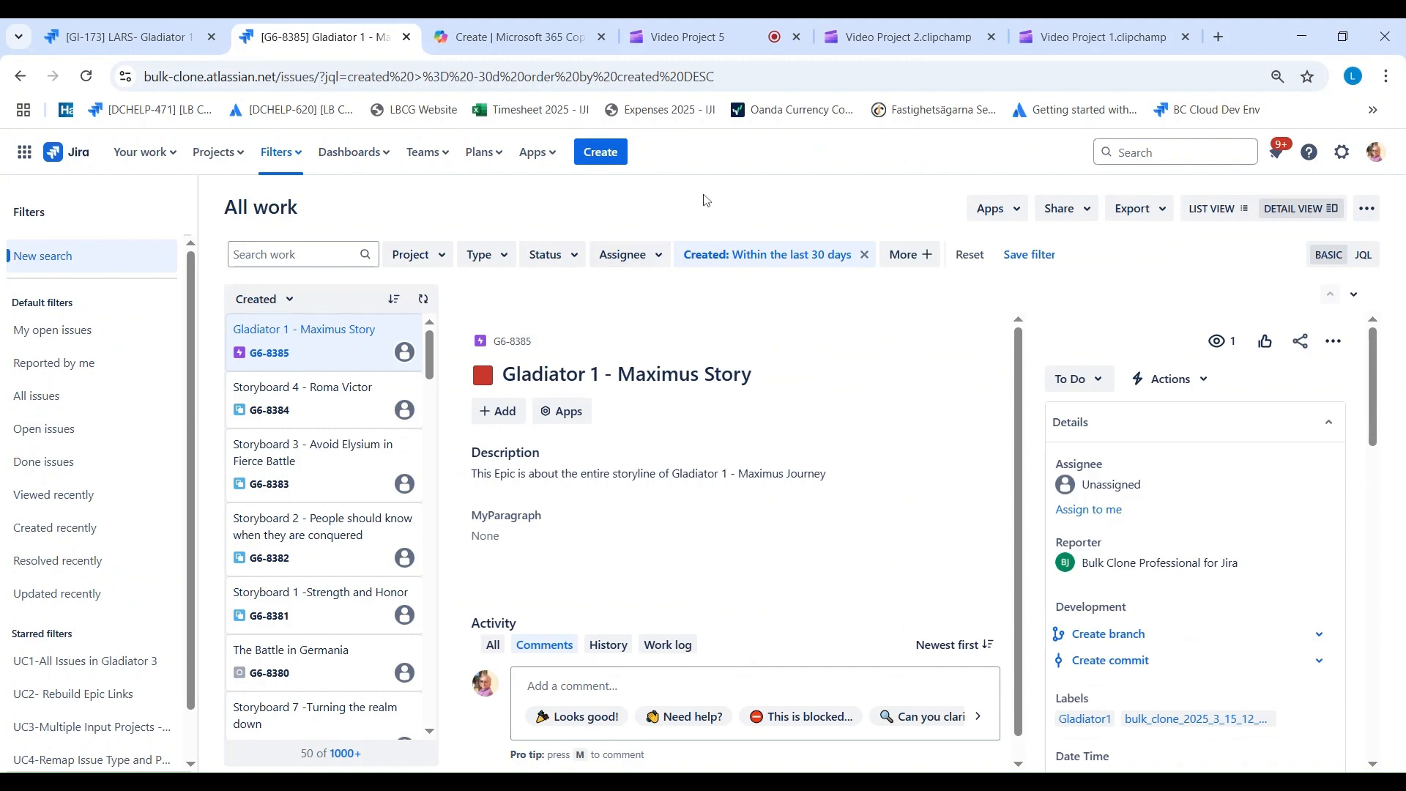
click(751, 36)
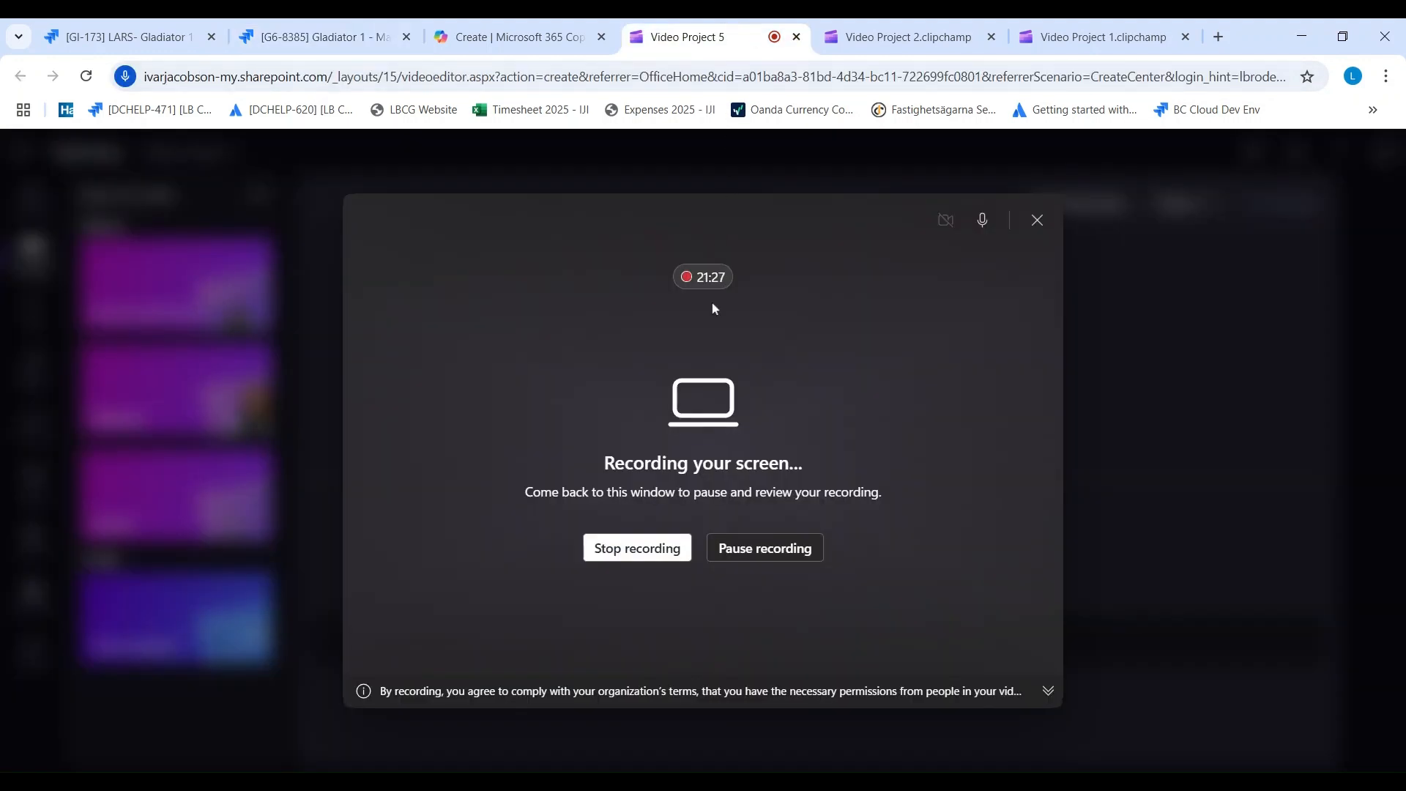